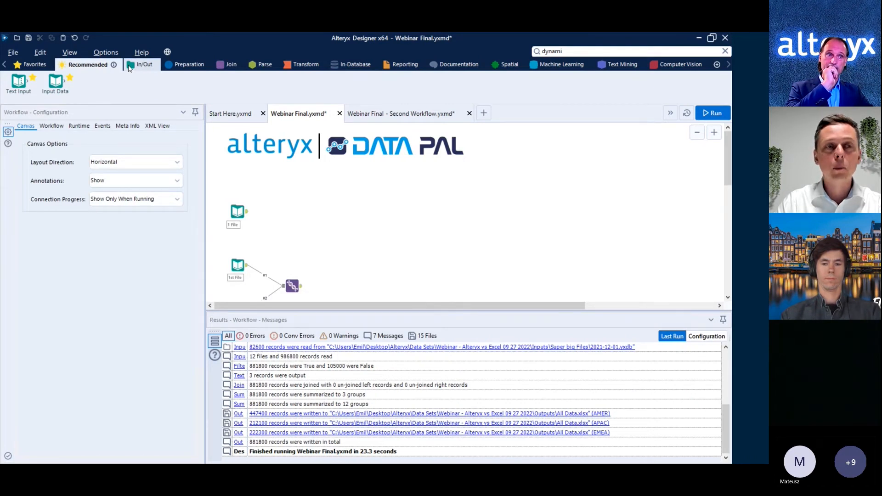
Look over the Machine Learning and Favorites tool sets and the example input and union tools on the Webinar Final canvas.
{"action": "left_click", "coordinate": [584, 65]}
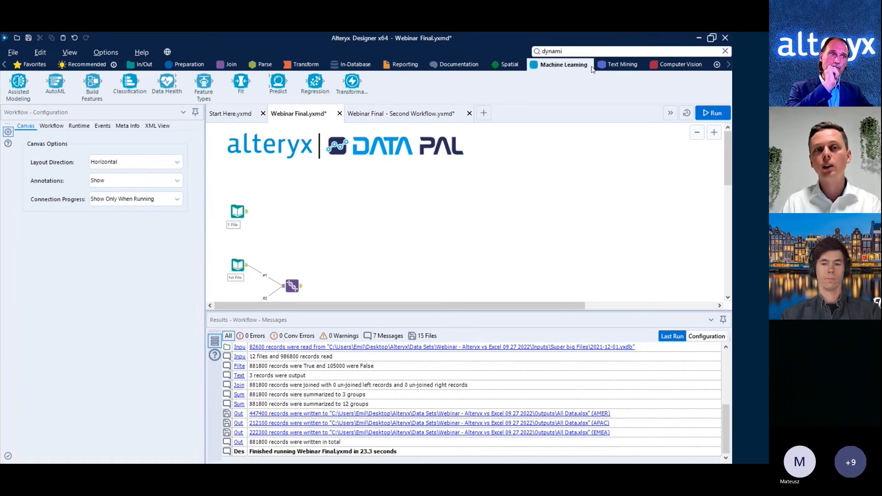
{"action": "left_click", "coordinate": [37, 65]}
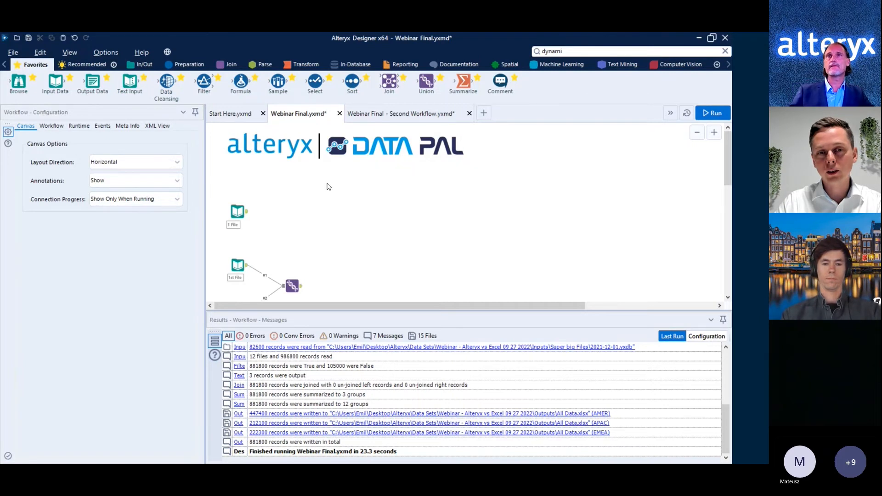
{"action": "scroll", "coordinate": [329, 186], "scroll_direction": "down", "scroll_amount": 2}
{"action": "left_click", "coordinate": [284, 259]}
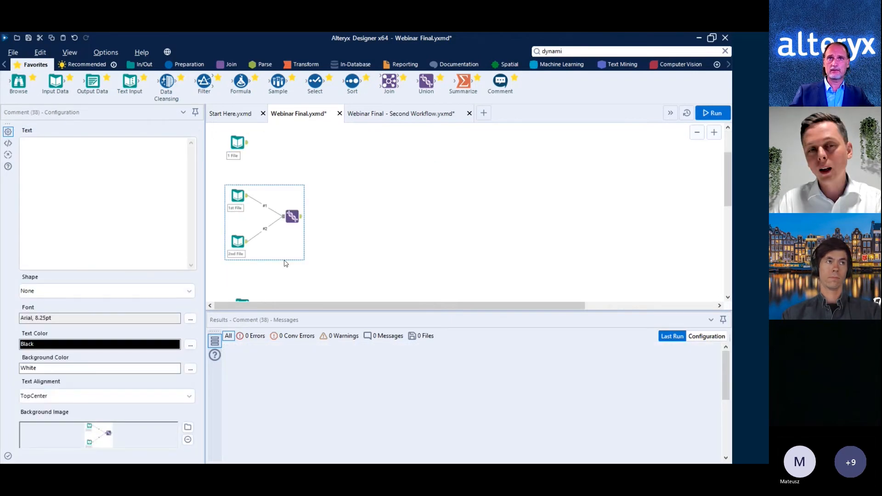
{"action": "scroll", "coordinate": [322, 243], "scroll_direction": "up", "scroll_amount": 1}
{"action": "left_click", "coordinate": [342, 231]}
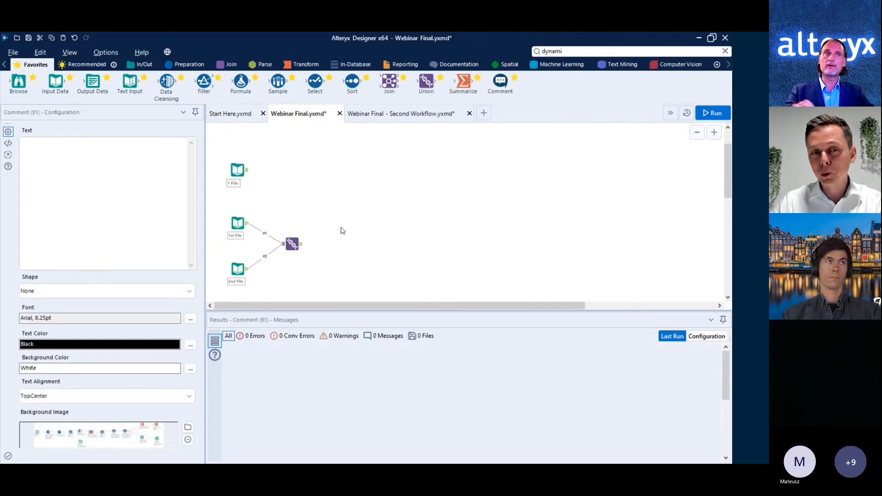
{"action": "scroll", "coordinate": [363, 221], "scroll_direction": "up", "scroll_amount": 1}
{"action": "left_click", "coordinate": [368, 217]}
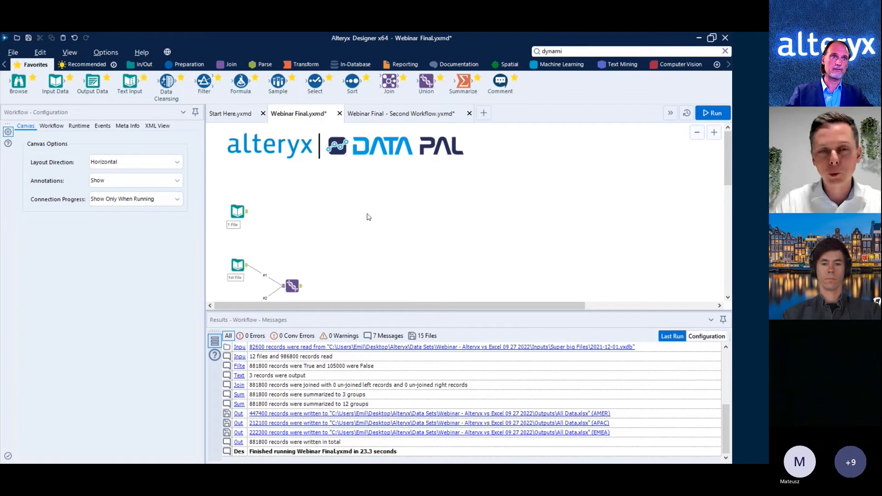
{"action": "scroll", "coordinate": [374, 220], "scroll_direction": "down", "scroll_amount": 1}
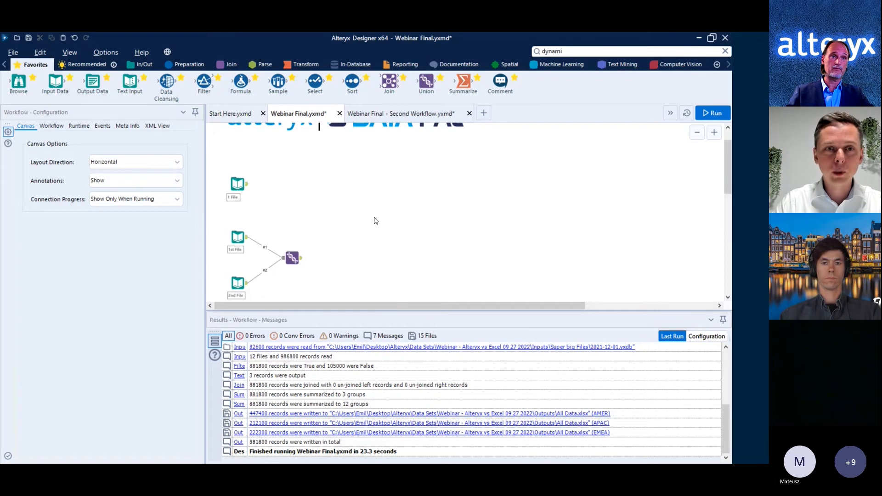
Switch to File Explorer and open Desktop > Alteryx > Data Sets > Webinar - Alteryx vs Excel 09 27 2022 > Inputs.
{"action": "left_click", "coordinate": [751, 176]}
{"action": "key", "text": "Escape"}
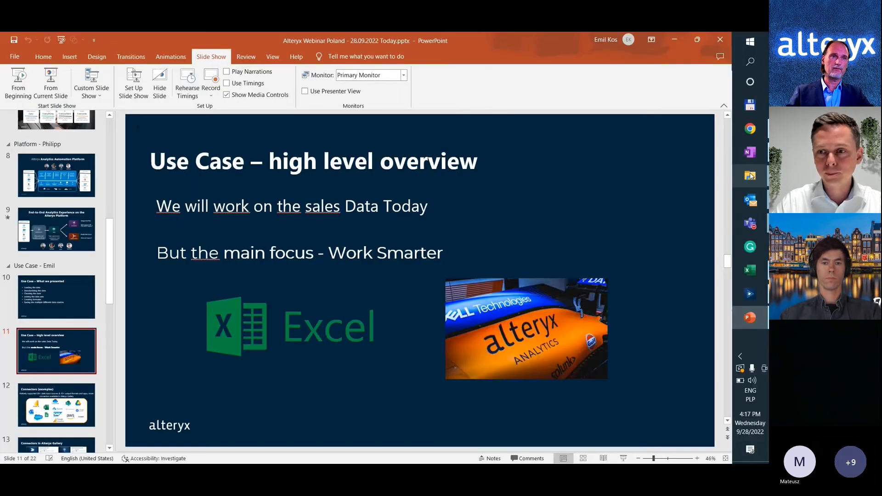
{"action": "left_click", "coordinate": [751, 176]}
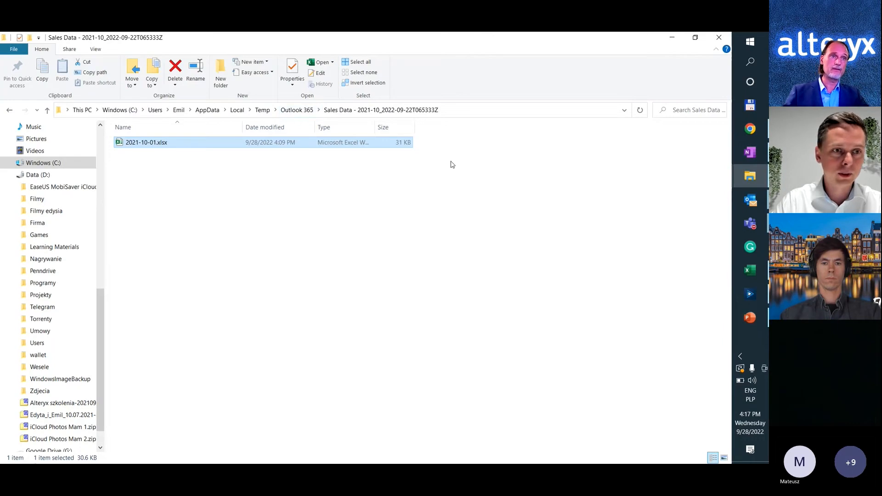
{"action": "left_click", "coordinate": [116, 111]}
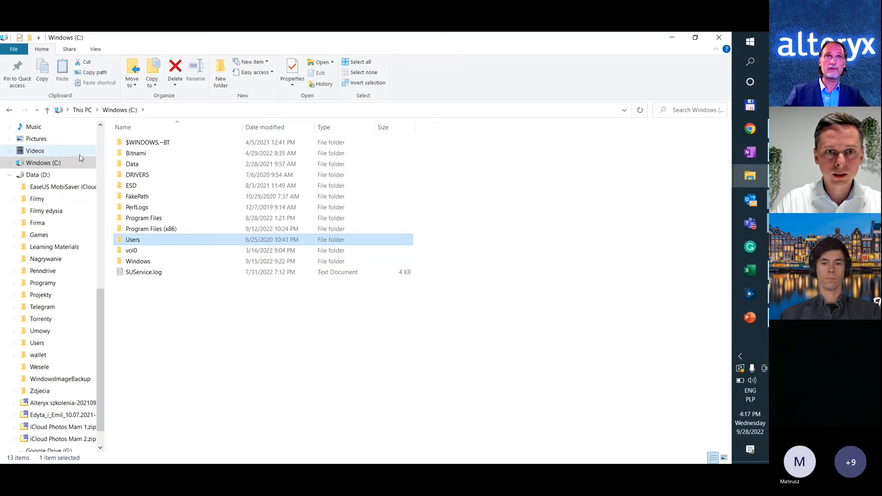
{"action": "scroll", "coordinate": [49, 220], "scroll_direction": "up", "scroll_amount": 3}
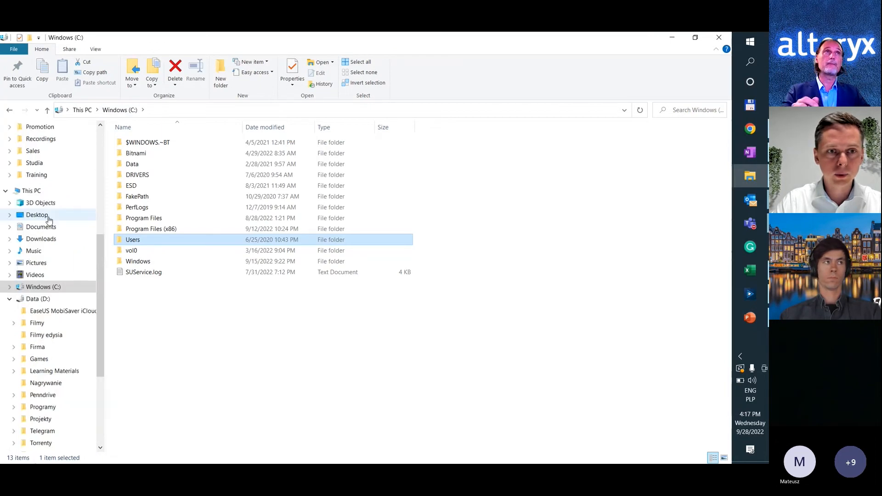
{"action": "left_click", "coordinate": [49, 220]}
{"action": "double_click", "coordinate": [335, 171]}
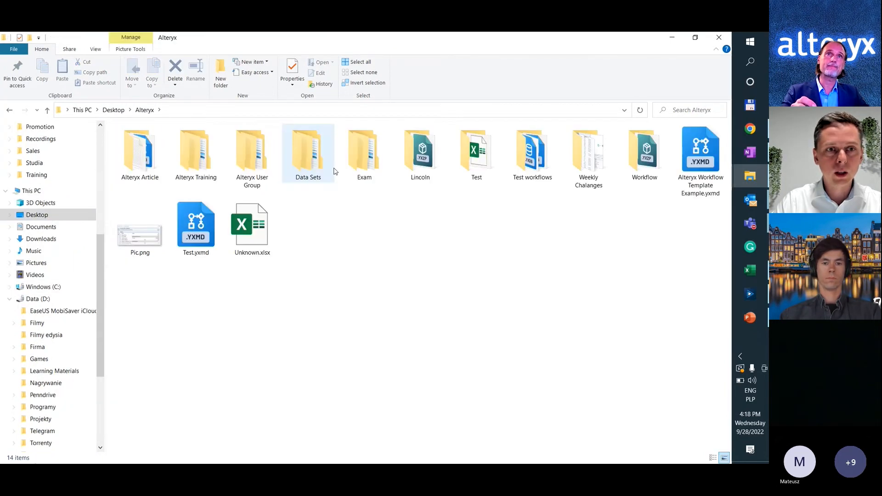
{"action": "double_click", "coordinate": [335, 171]}
{"action": "left_click", "coordinate": [171, 170]}
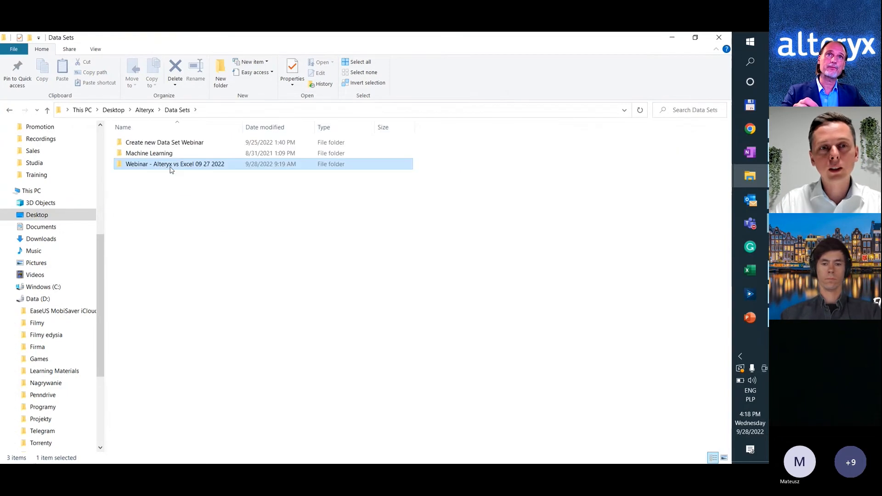
{"action": "double_click", "coordinate": [171, 170]}
{"action": "double_click", "coordinate": [148, 169]}
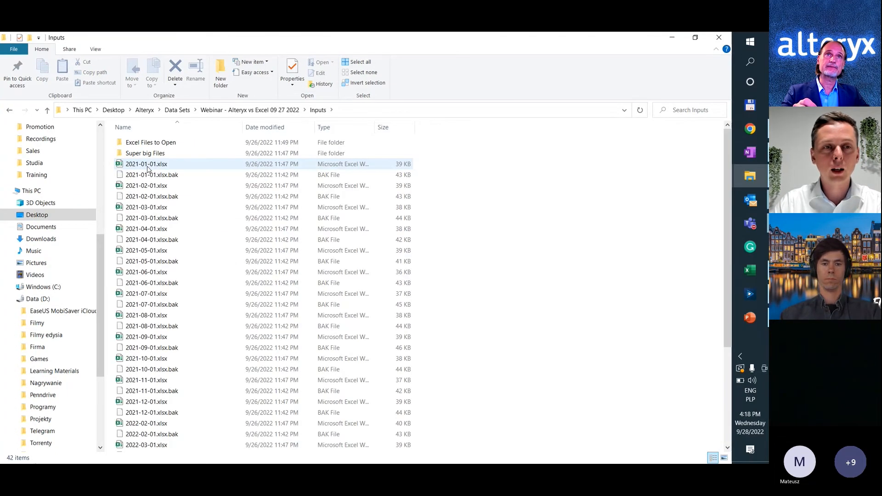
Open 2021-01-01.xlsx from the Excel Files to Open folder in Excel and autofit the widths of columns A to I.
{"action": "left_click", "coordinate": [148, 169]}
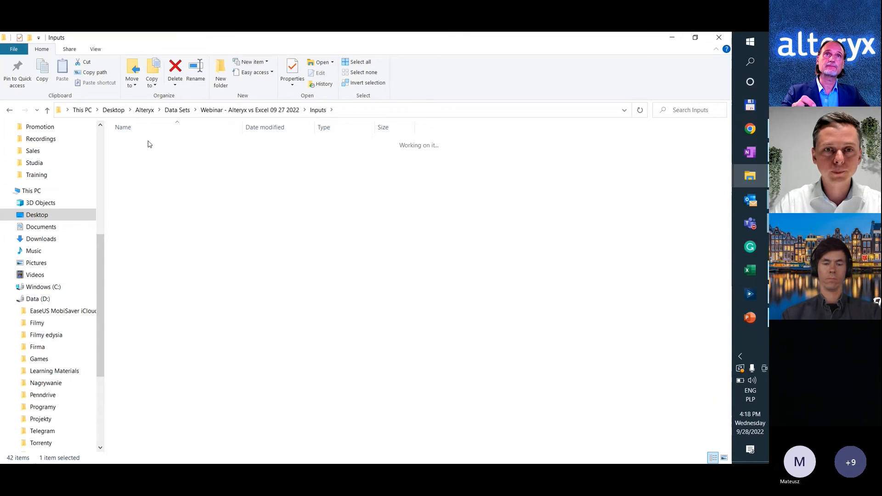
{"action": "key", "text": "alt+Tab"}
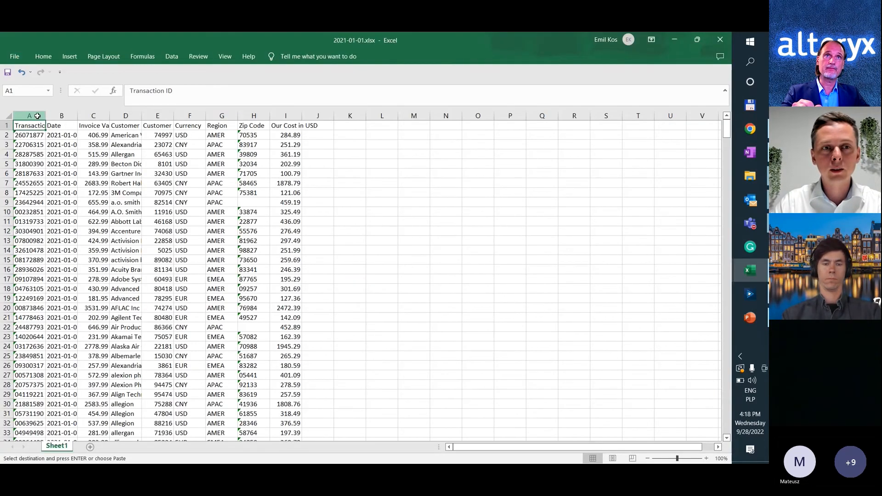
{"action": "left_click_drag", "start_coordinate": [37, 116], "coordinate": [286, 116]}
{"action": "double_click", "coordinate": [238, 116]}
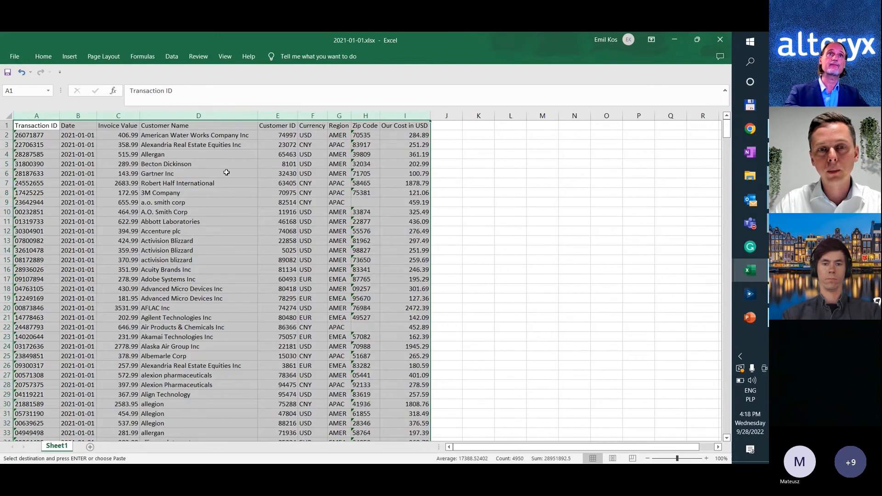
{"action": "left_click", "coordinate": [226, 172]}
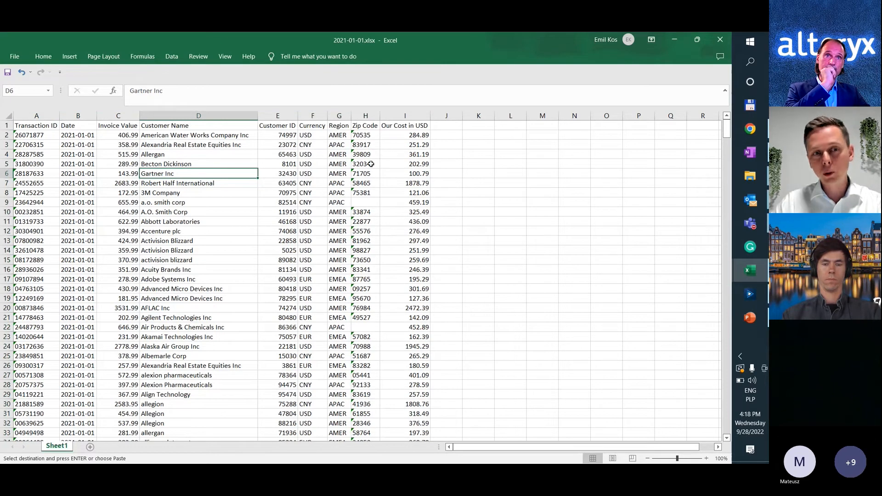
Bring 2021-01-01.xlsx from the Inputs folder onto the Alteryx Designer canvas as an Input Data tool reading Sheet1.
{"action": "key", "text": "alt+Tab"}
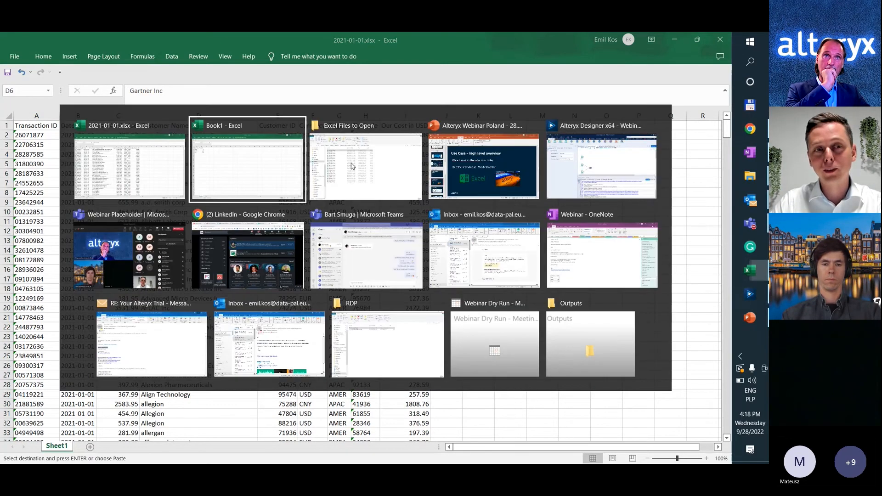
{"action": "left_click", "coordinate": [352, 166]}
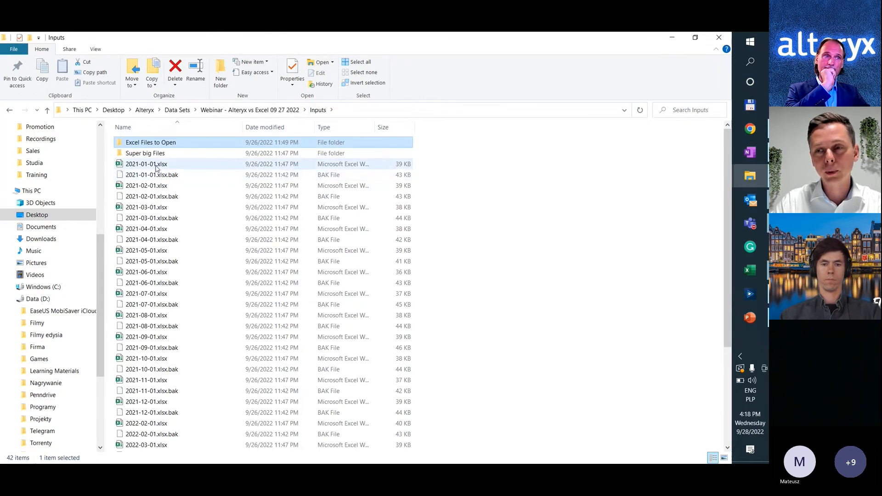
{"action": "left_click_drag", "start_coordinate": [156, 168], "coordinate": [193, 173]}
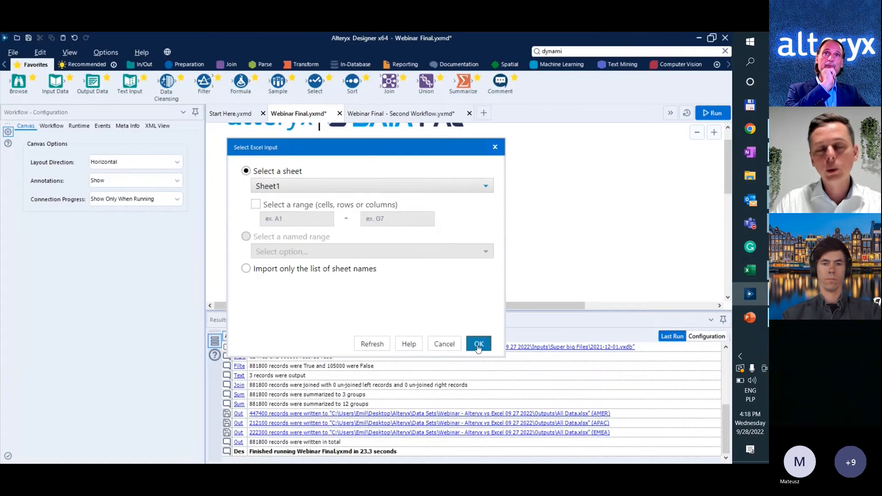
{"action": "left_click", "coordinate": [478, 348]}
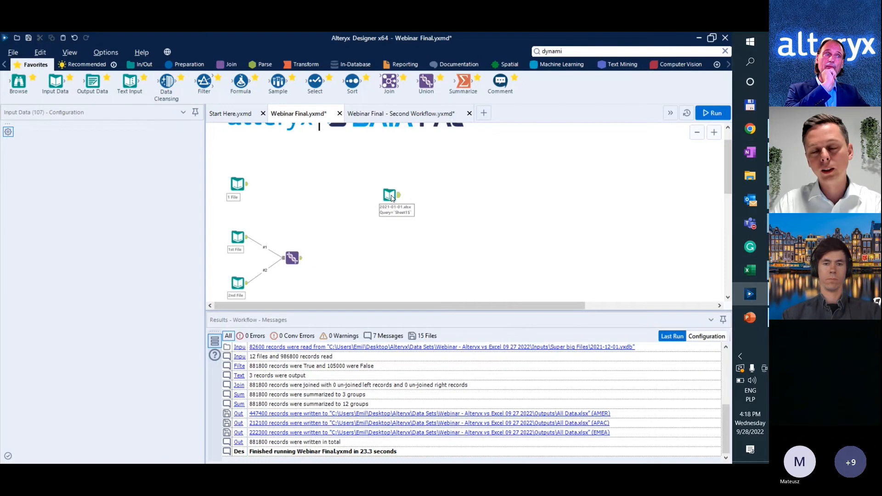
{"action": "left_click_drag", "start_coordinate": [392, 198], "coordinate": [395, 186]}
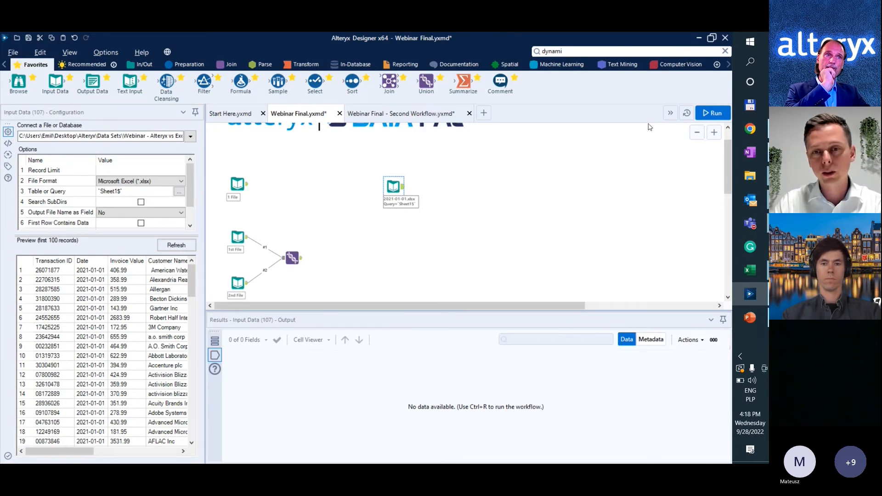
Run the workflow and review the records of the 2021-01-01.xlsx input, including the Customer Name column.
{"action": "left_click", "coordinate": [712, 115]}
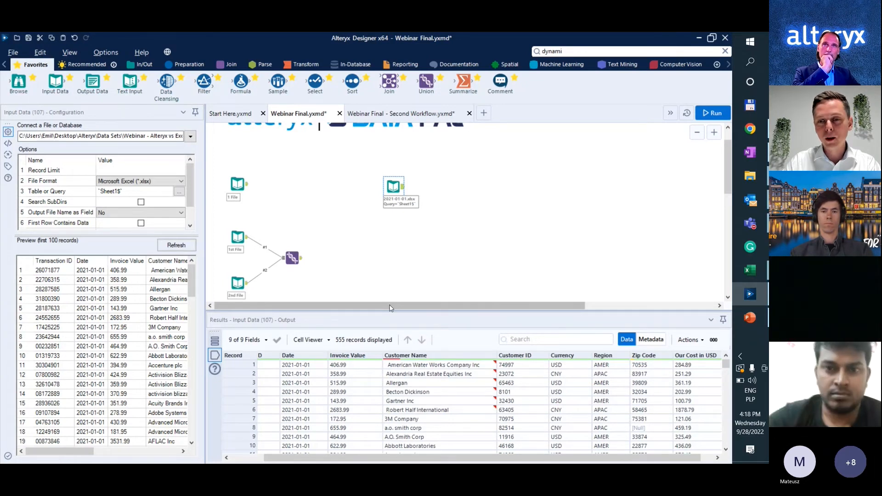
{"action": "scroll", "coordinate": [440, 419], "scroll_direction": "left", "scroll_amount": 2}
{"action": "mouse_move", "coordinate": [430, 358]}
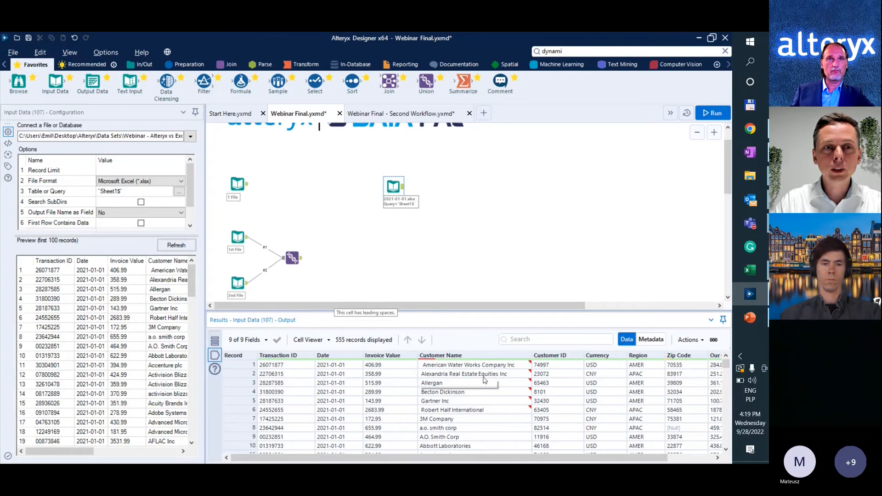
Open 2021-02-01.xlsx in Excel, copy all data rows from A2 down, and append them below the data in 2021-01-01.xlsx.
{"action": "key", "text": "alt+Tab"}
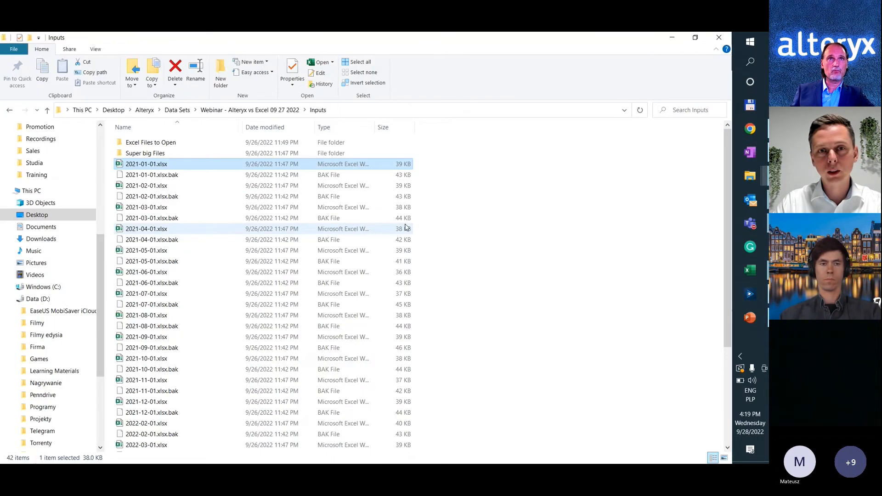
{"action": "key", "text": "Return"}
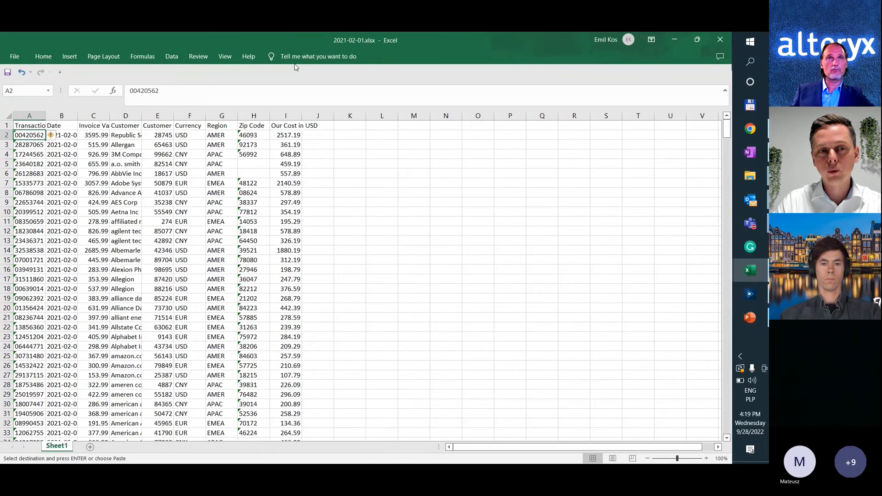
{"action": "key", "text": "ctrl+shift+End"}
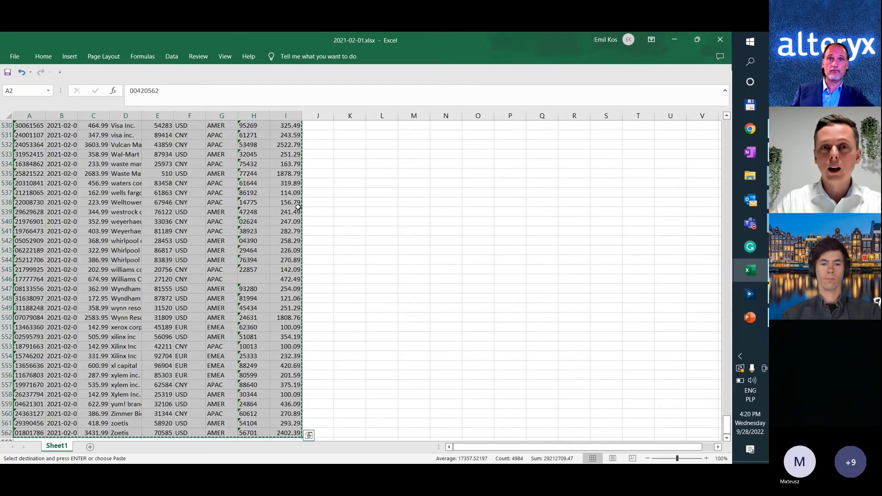
{"action": "scroll", "coordinate": [202, 234], "scroll_direction": "down", "scroll_amount": 2}
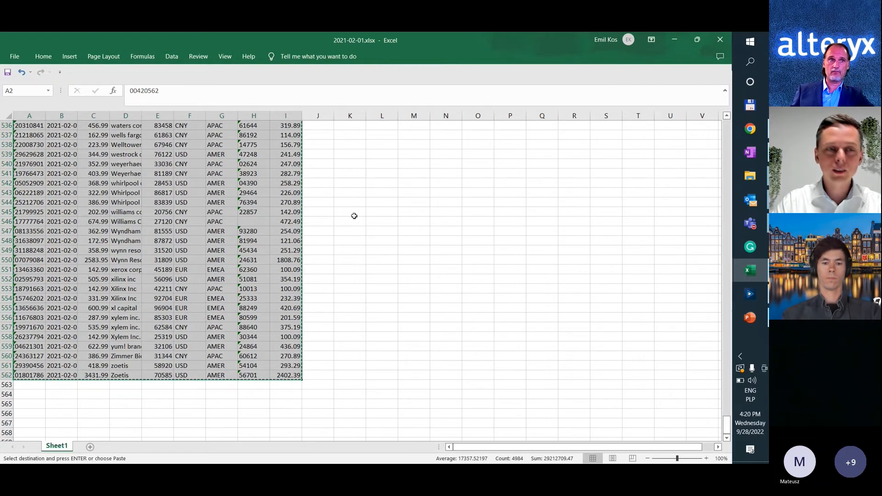
Select every workbook in the Excel Files to Open folder and review the combined rows in 2021-01-01.xlsx.
{"action": "key", "text": "alt+Tab"}
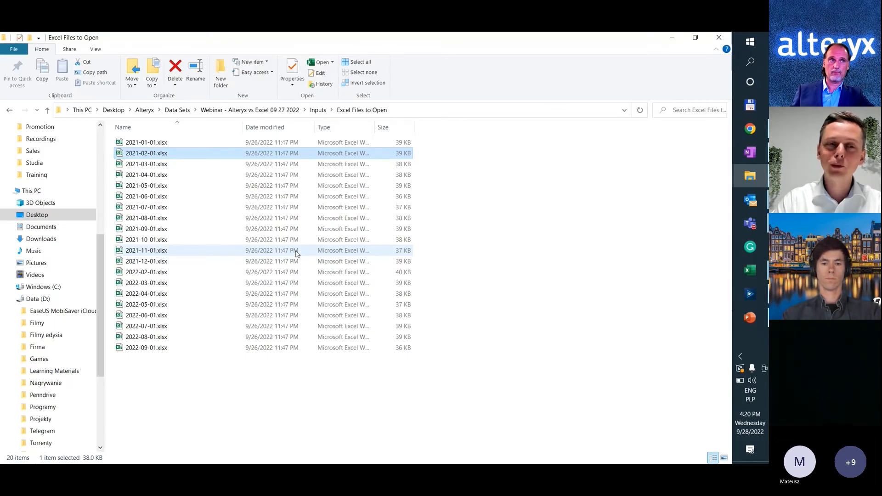
{"action": "key", "text": "ctrl+a"}
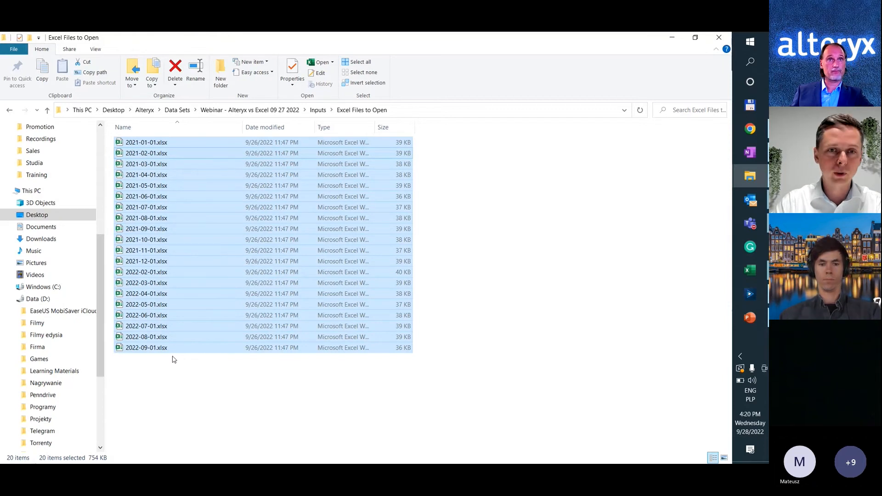
{"action": "key", "text": "alt+Tab"}
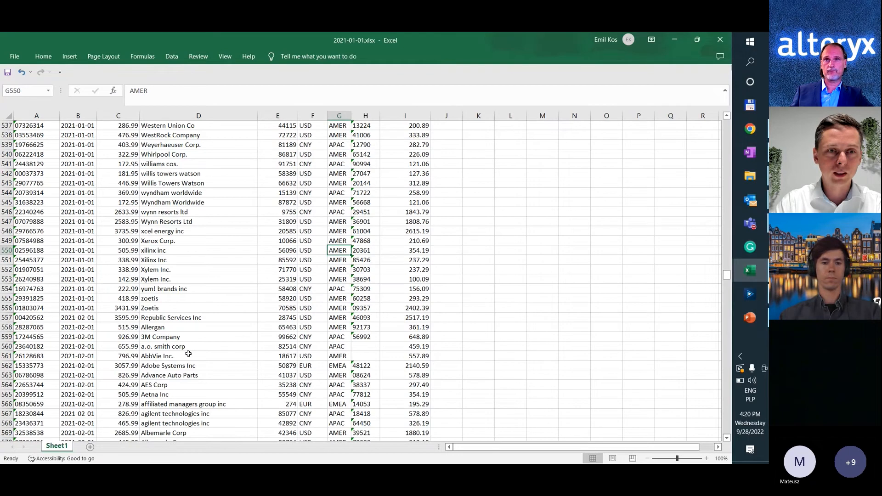
Add Sheet1 of 2021-02-01.xlsx from the Inputs folder to the Alteryx canvas and combine it with 2021-01-01.xlsx using a Union tool.
{"action": "key", "text": "alt+Tab"}
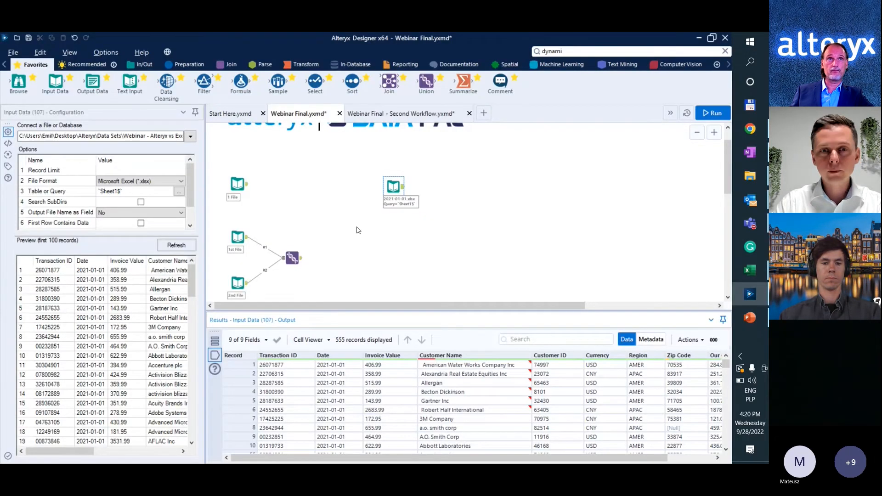
{"action": "key", "text": "alt+Tab"}
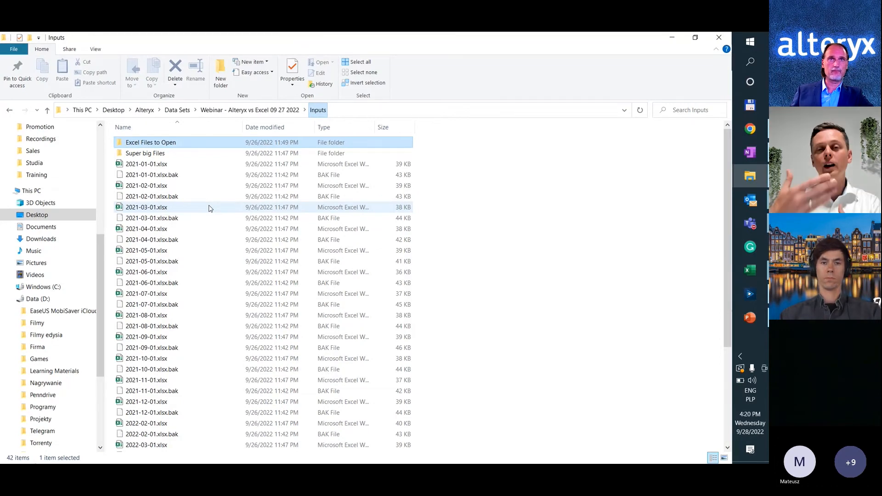
{"action": "key", "text": "alt+Tab"}
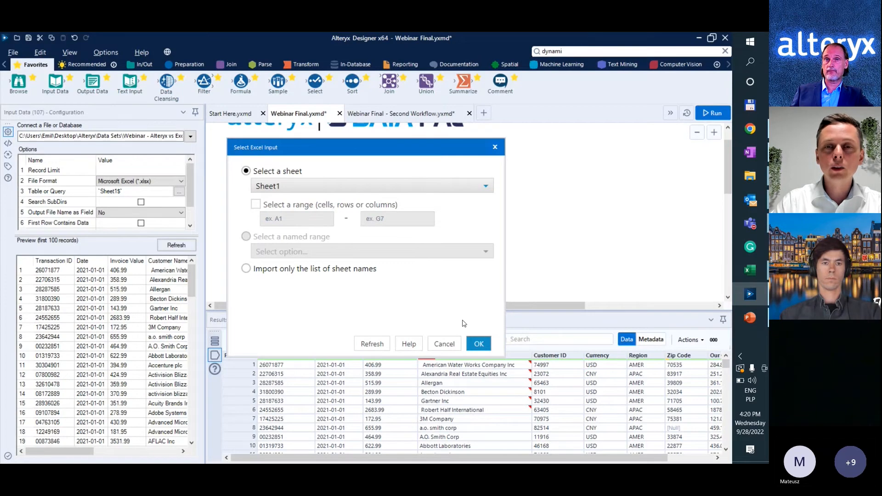
{"action": "left_click", "coordinate": [479, 343]}
{"action": "left_click_drag", "start_coordinate": [426, 82], "coordinate": [445, 210]}
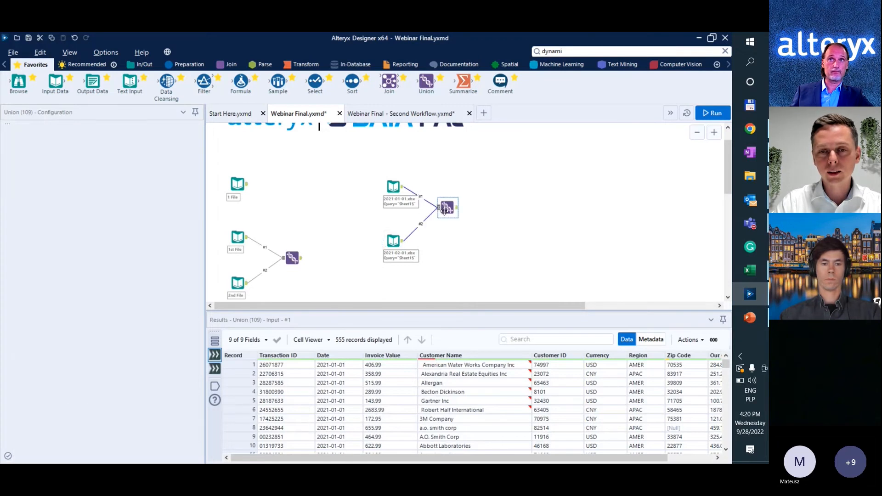
Run the workflow and review the combined records in the Union tool's output.
{"action": "key", "text": "ctrl+r"}
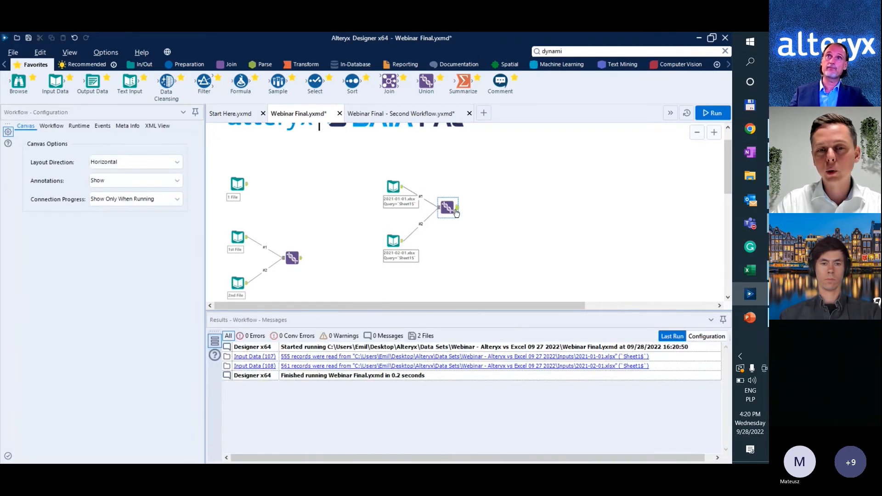
{"action": "left_click", "coordinate": [456, 212]}
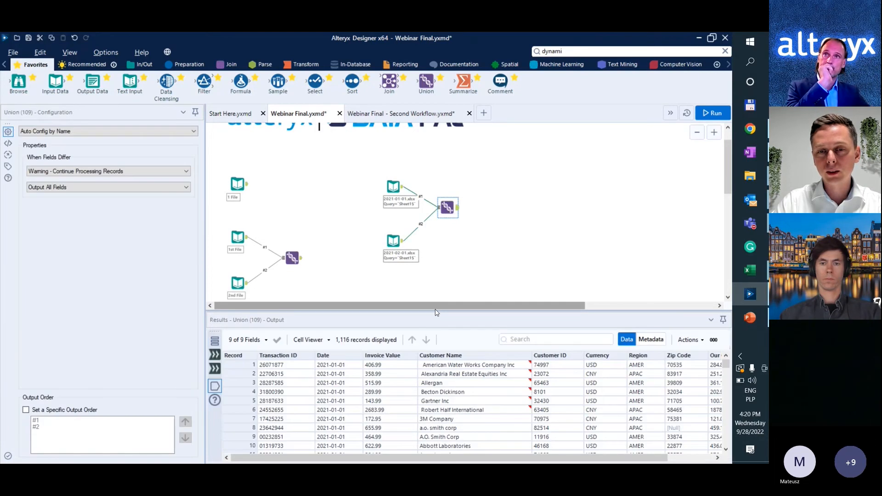
{"action": "left_click_drag", "start_coordinate": [436, 313], "coordinate": [437, 273]}
{"action": "scroll", "coordinate": [458, 375], "scroll_direction": "down", "scroll_amount": 5}
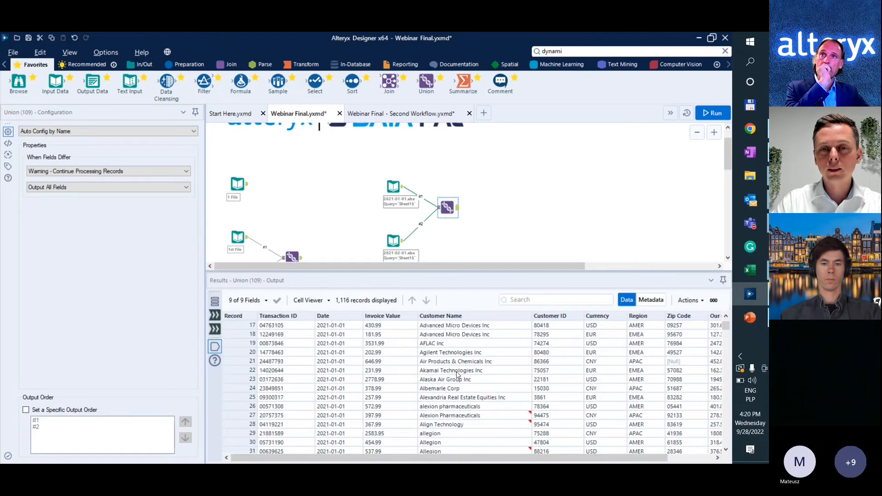
{"action": "scroll", "coordinate": [458, 375], "scroll_direction": "down", "scroll_amount": 20}
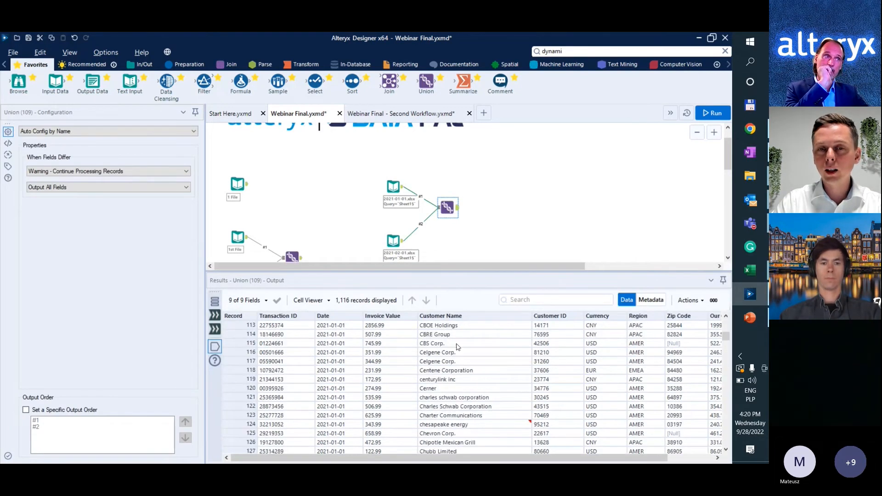
{"action": "left_click_drag", "start_coordinate": [438, 277], "coordinate": [438, 284]}
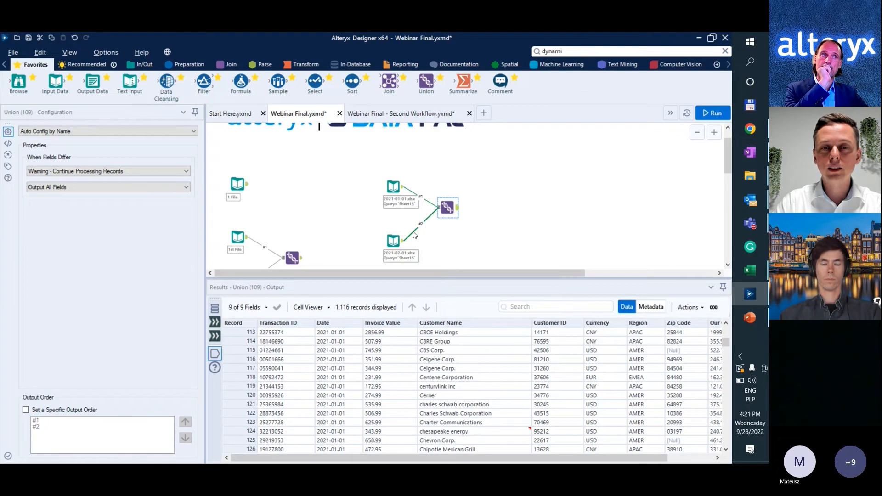
Delete the Union tool and the 2021-02-01.xlsx input, and reposition the remaining 2021-01-01.xlsx input on the canvas.
{"action": "scroll", "coordinate": [415, 235], "scroll_direction": "down", "scroll_amount": 1}
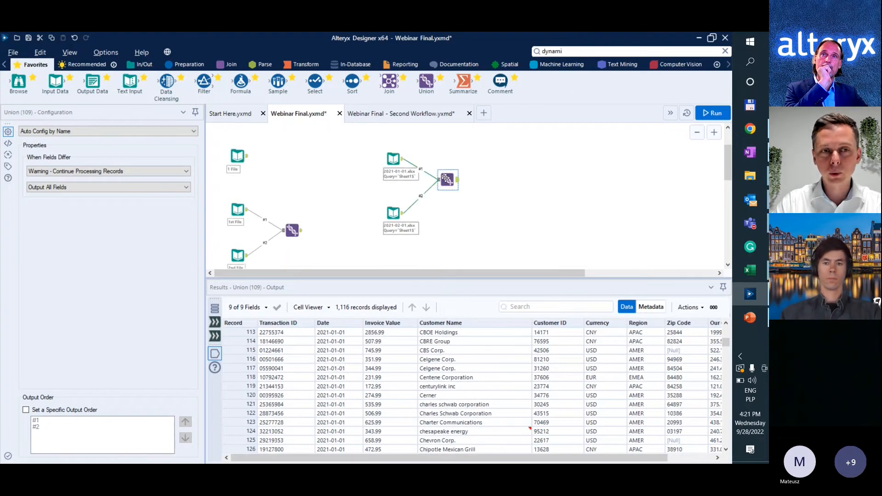
{"action": "key", "text": "Delete"}
{"action": "left_click", "coordinate": [393, 213]}
{"action": "key", "text": "Delete"}
{"action": "left_click", "coordinate": [393, 159]}
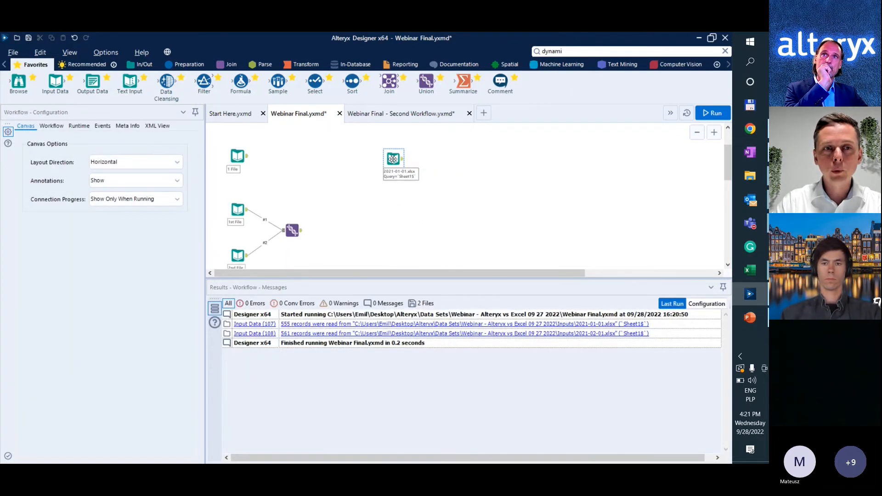
{"action": "left_click_drag", "start_coordinate": [393, 159], "coordinate": [397, 197]}
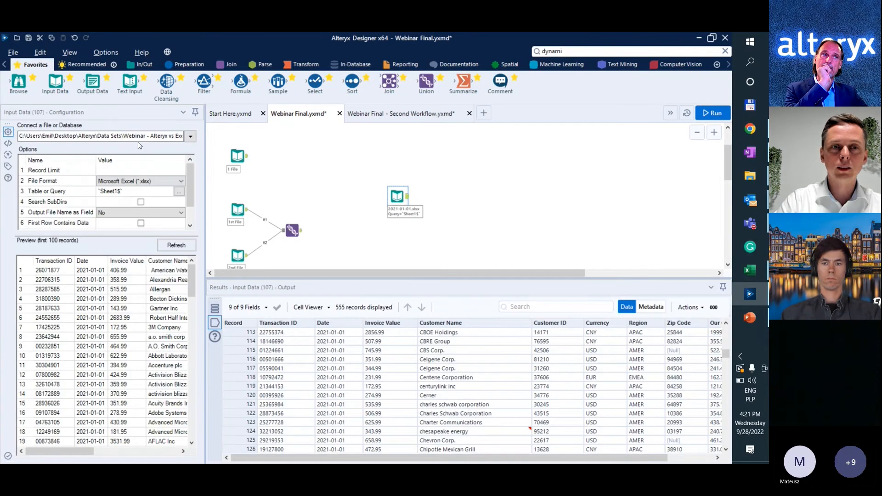
Change the file name in the input's path to the wildcard 2021*.xlsx, checking it against the files in the Inputs folder.
{"action": "left_click", "coordinate": [156, 136]}
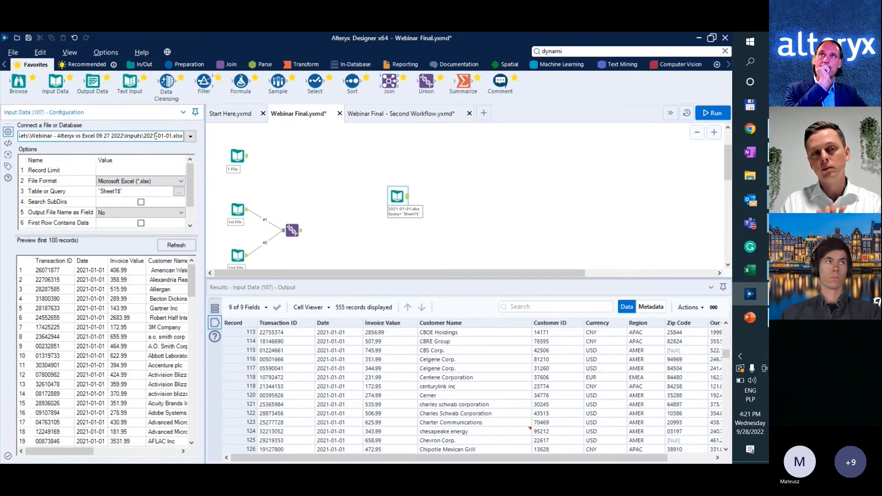
{"action": "key", "text": "Delete"}
{"action": "key", "text": "Delete"}
{"action": "key", "text": "Delete"}
{"action": "key", "text": "Delete"}
{"action": "key", "text": "Delete"}
{"action": "key", "text": "Delete"}
{"action": "type", "text": "*"}
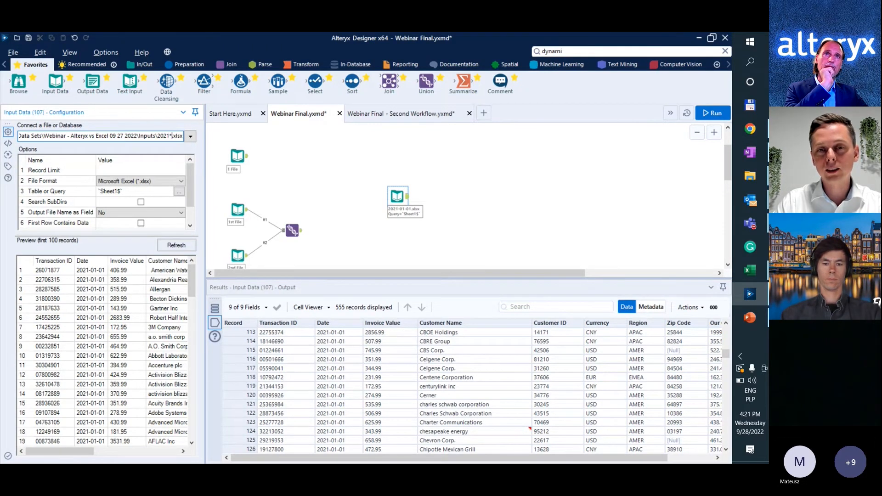
{"action": "key", "text": "alt+Tab"}
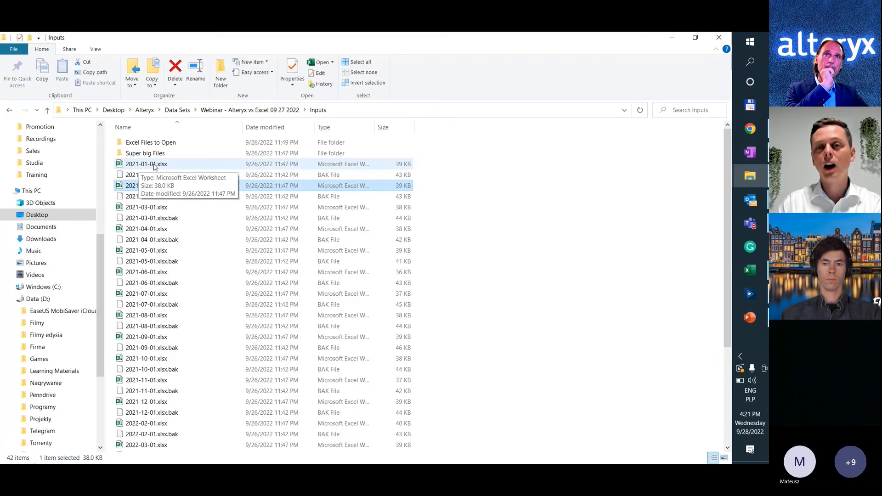
{"action": "key", "text": "alt+Tab"}
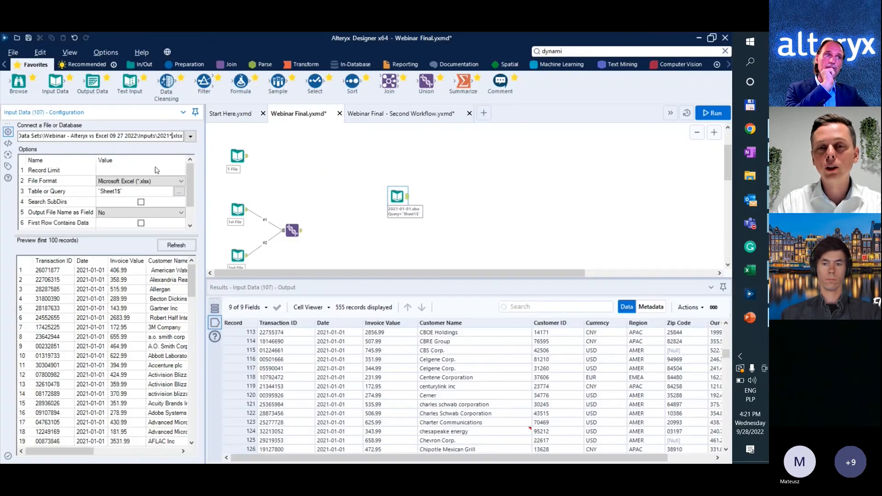
Run the workflow with the 2021*.xlsx input and review which files were read in the workflow messages.
{"action": "left_click", "coordinate": [490, 208]}
{"action": "key", "text": "ctrl+r"}
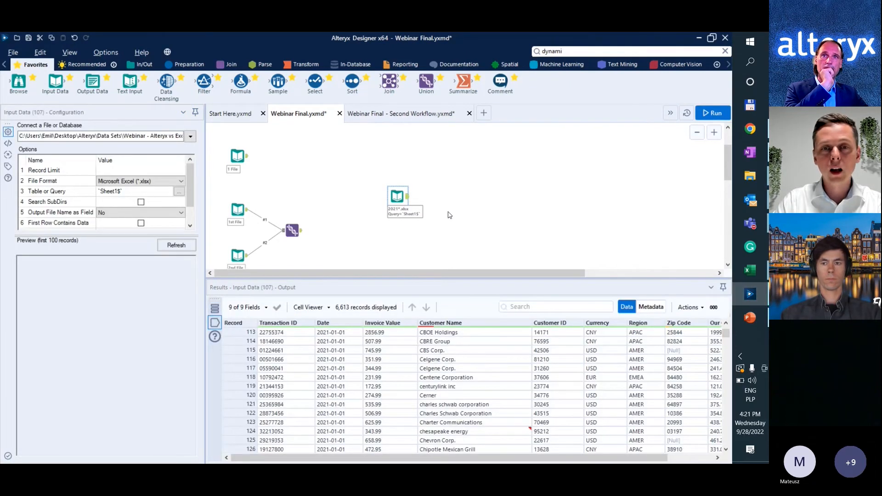
{"action": "left_click", "coordinate": [450, 215]}
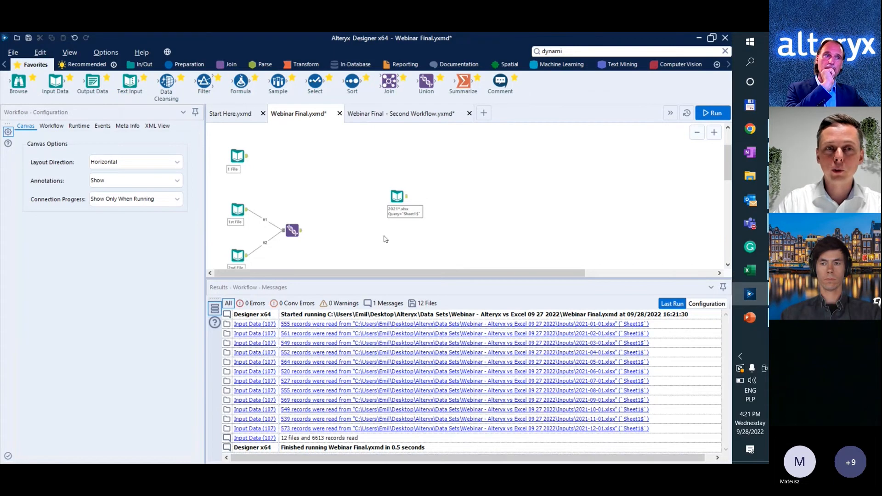
Shorten the file name in the input's path to *.xlsx and run the workflow on all Excel files.
{"action": "left_click", "coordinate": [398, 197]}
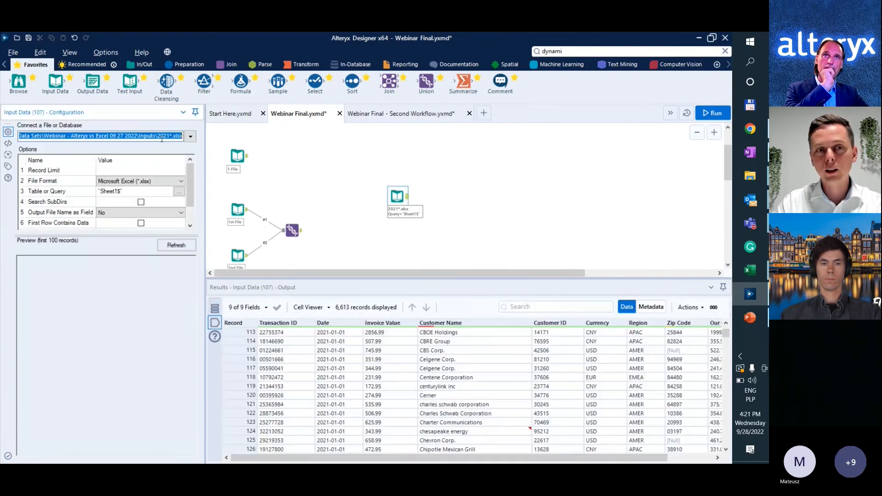
{"action": "left_click", "coordinate": [162, 136]}
{"action": "double_click", "coordinate": [163, 136]}
{"action": "key", "text": "BackSpace"}
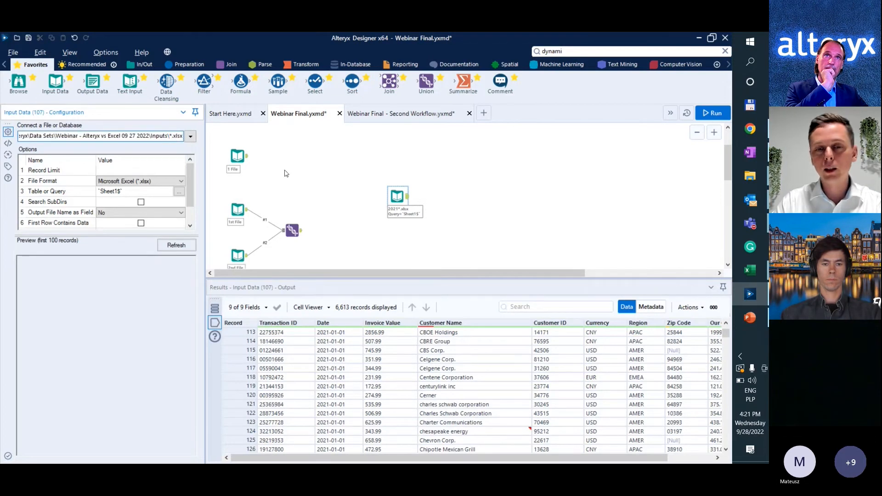
{"action": "left_click", "coordinate": [504, 197]}
{"action": "key", "text": "ctrl+r"}
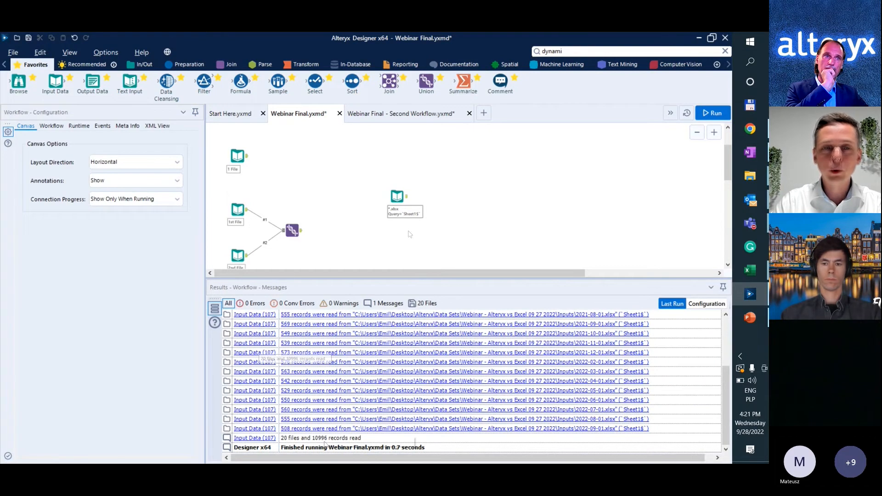
Move the *.xlsx input to the empty canvas area below the prepared All Files workflow.
{"action": "left_click_drag", "start_coordinate": [397, 196], "coordinate": [233, 215]}
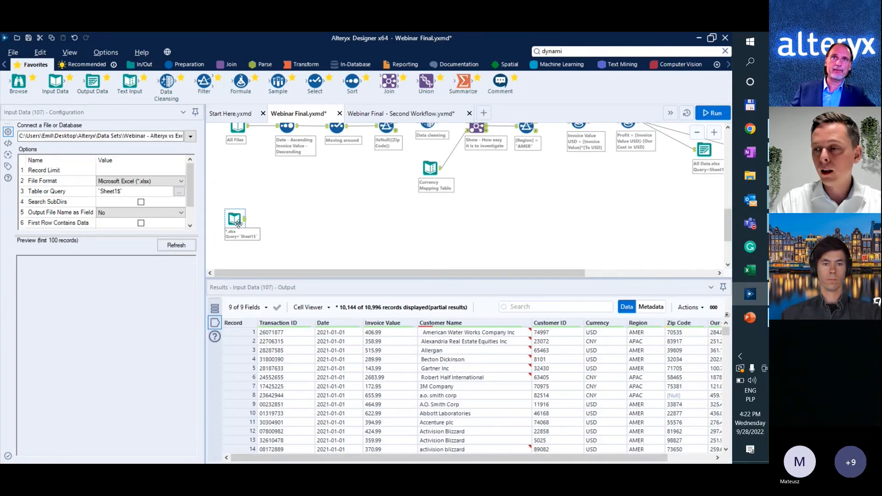
{"action": "left_click_drag", "start_coordinate": [239, 224], "coordinate": [243, 244]}
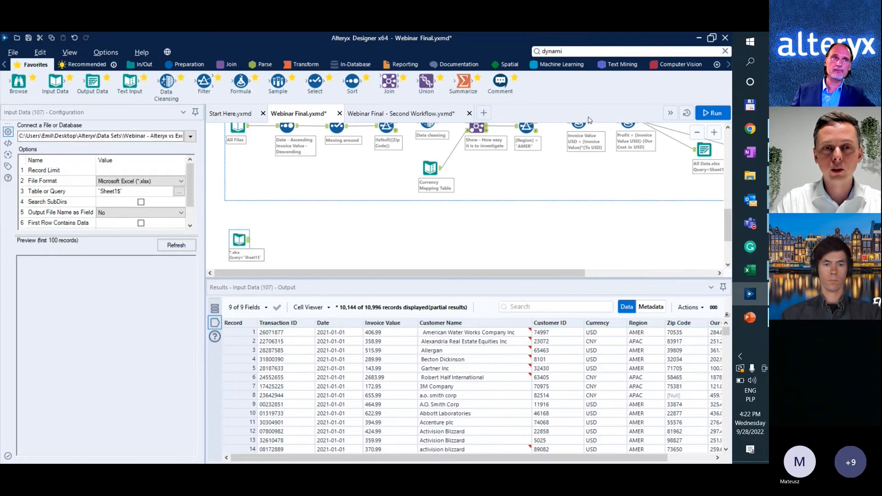
{"action": "scroll", "coordinate": [413, 159], "scroll_direction": "up", "scroll_amount": 2}
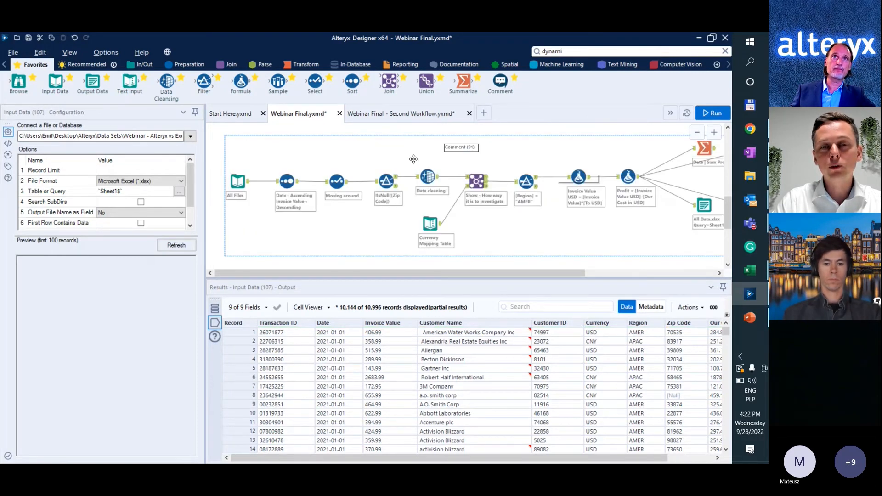
Connect a Sort tool to the *.xlsx input, sorting by Date ascending and Invoice Value descending.
{"action": "scroll", "coordinate": [339, 195], "scroll_direction": "down", "scroll_amount": 2}
{"action": "left_click_drag", "start_coordinate": [352, 82], "coordinate": [280, 226]}
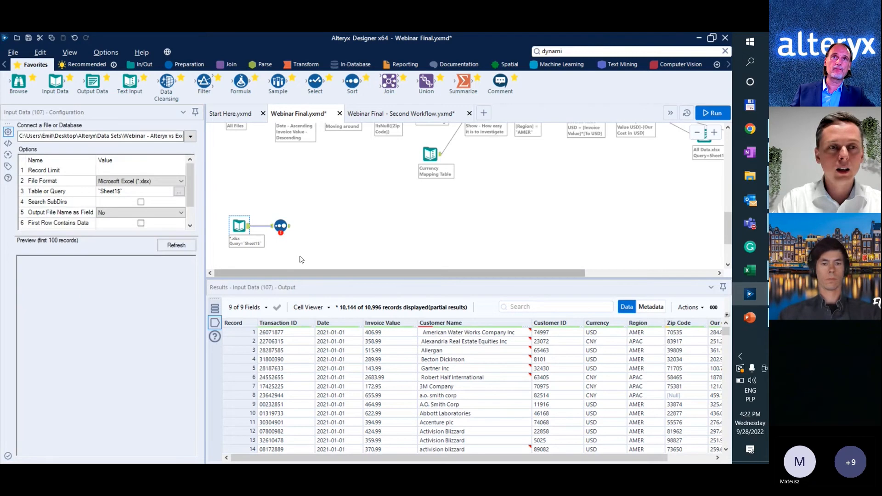
{"action": "left_click", "coordinate": [281, 226]}
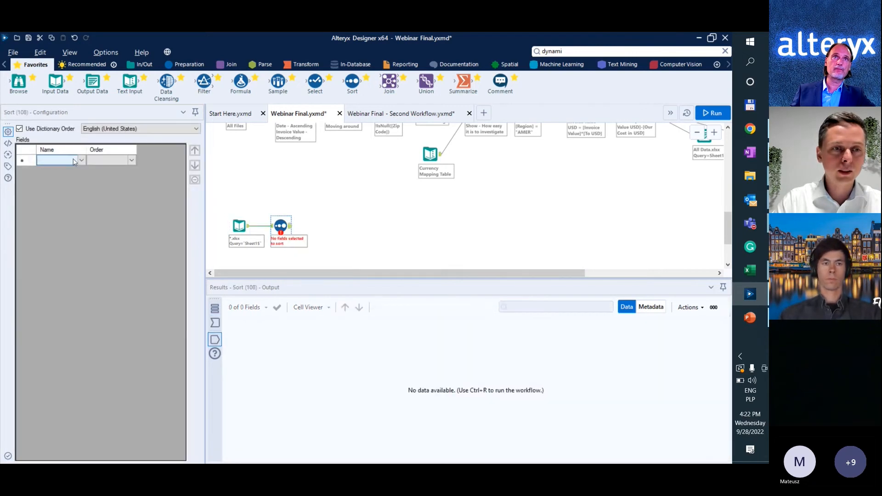
{"action": "left_click", "coordinate": [75, 162]}
{"action": "left_click", "coordinate": [62, 178]}
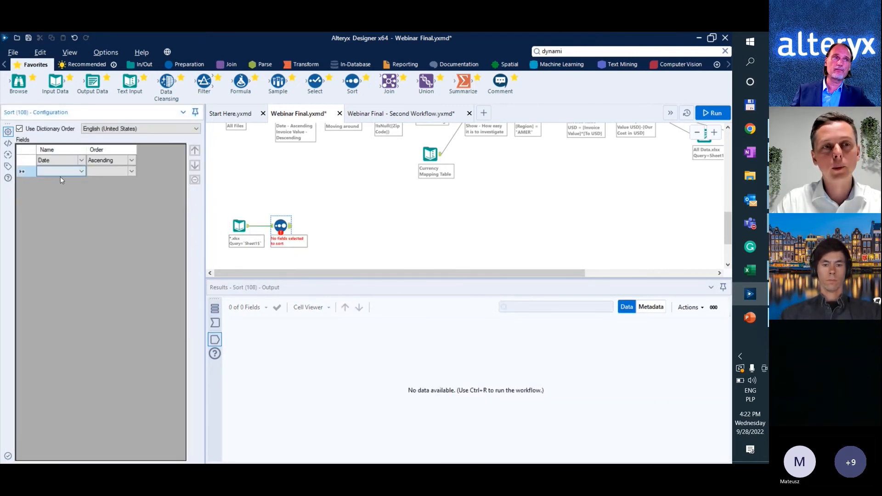
{"action": "left_click", "coordinate": [60, 176]}
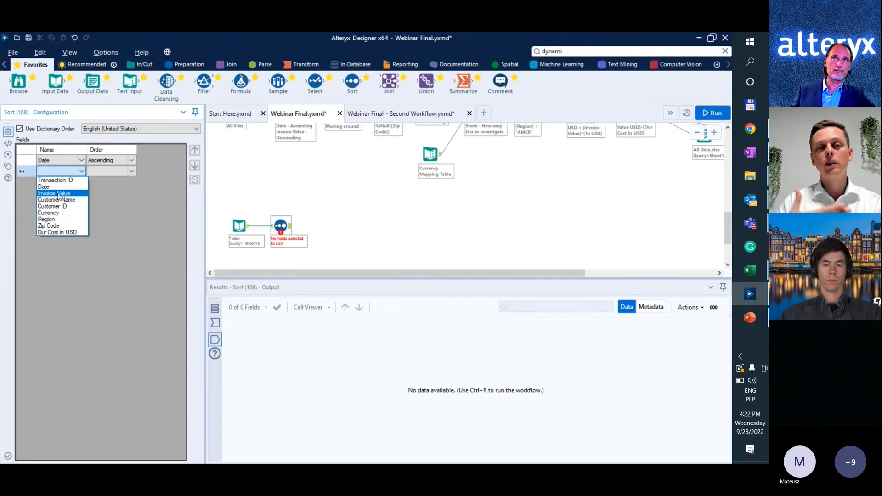
{"action": "left_click", "coordinate": [57, 194]}
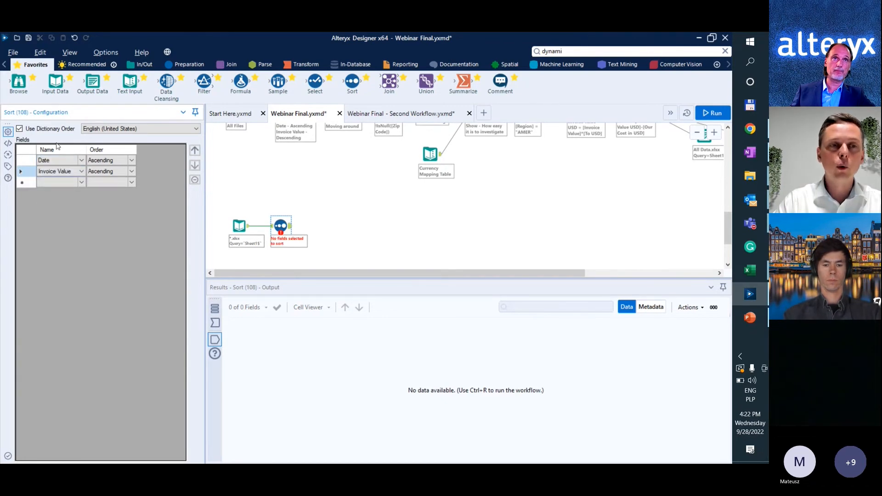
{"action": "left_click", "coordinate": [92, 172]}
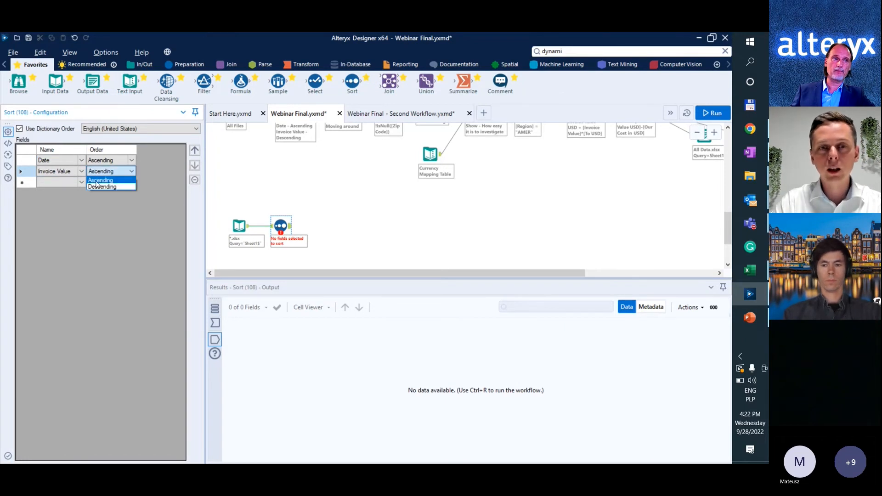
{"action": "left_click", "coordinate": [98, 187]}
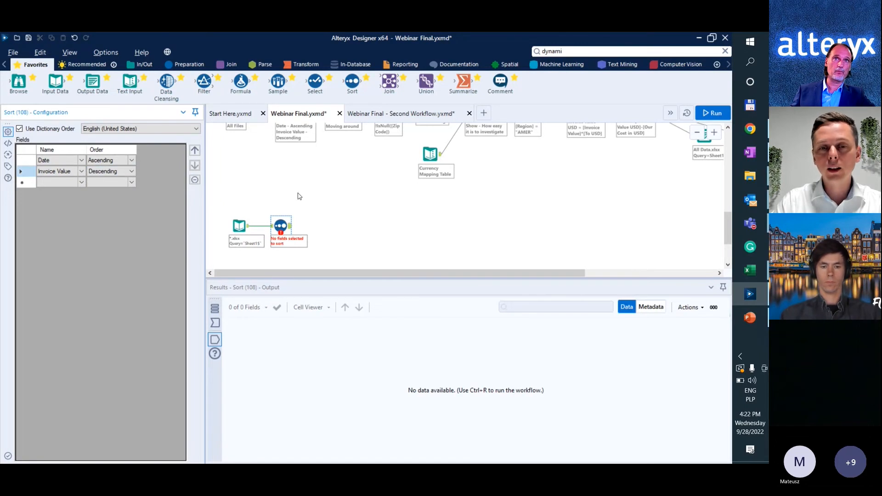
Run the workflow and compare the records of the *.xlsx input with the Sort tool's output.
{"action": "key", "text": "ctrl+r"}
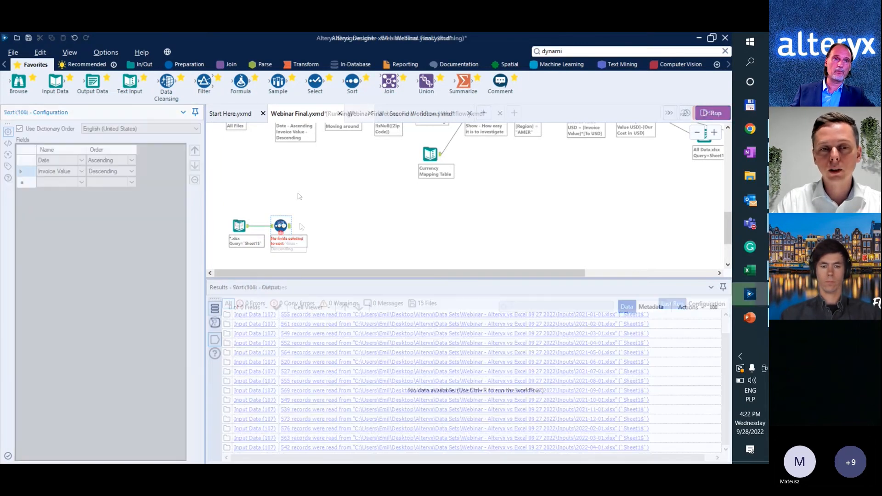
{"action": "left_click", "coordinate": [281, 225]}
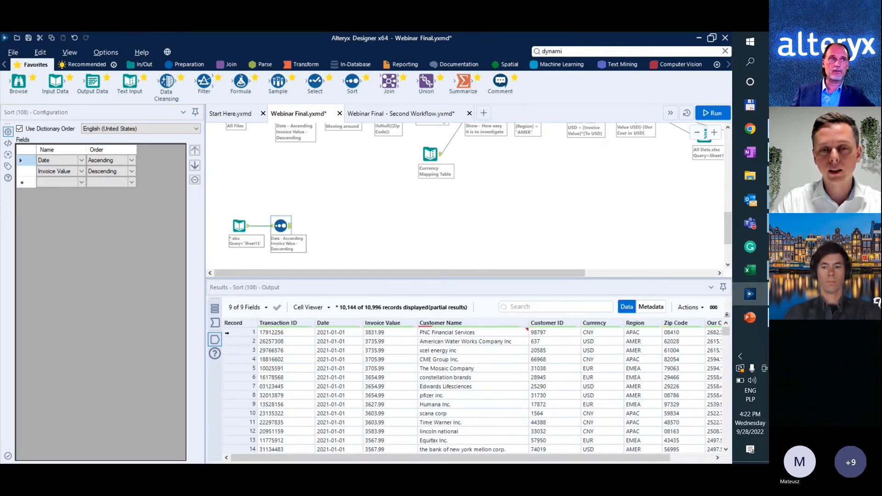
{"action": "left_click", "coordinate": [249, 229]}
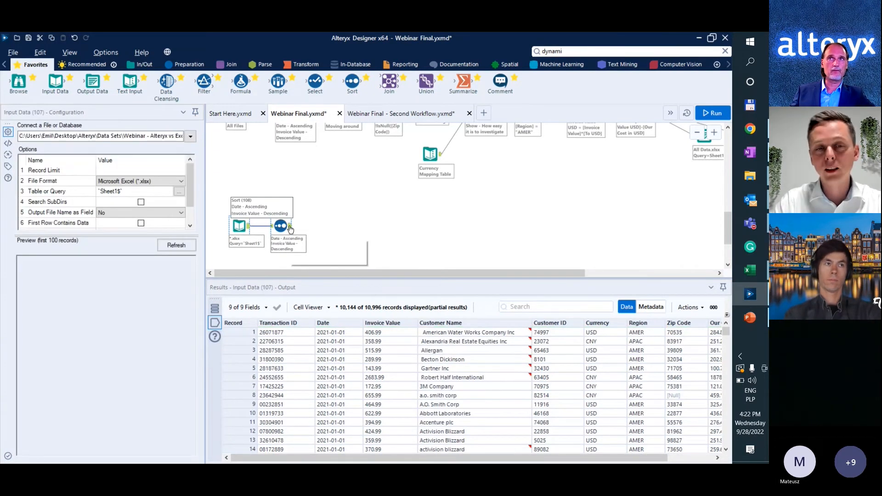
{"action": "left_click", "coordinate": [290, 229]}
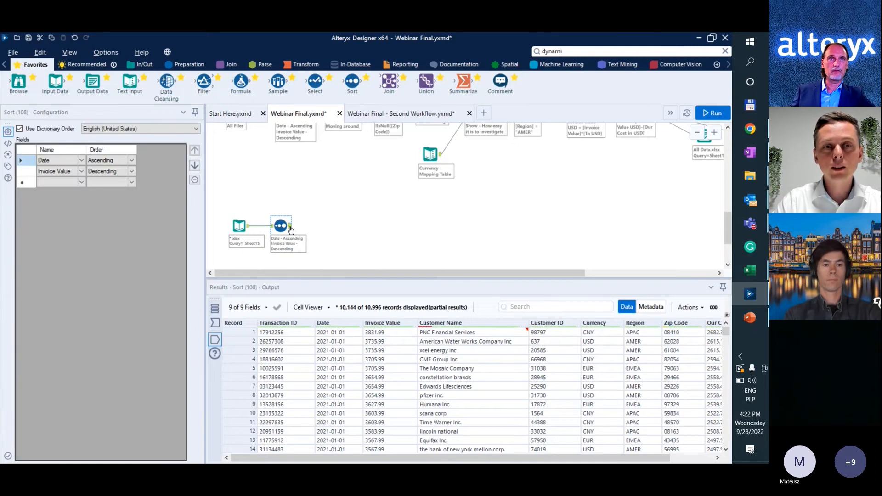
{"action": "scroll", "coordinate": [309, 247], "scroll_direction": "down", "scroll_amount": 1}
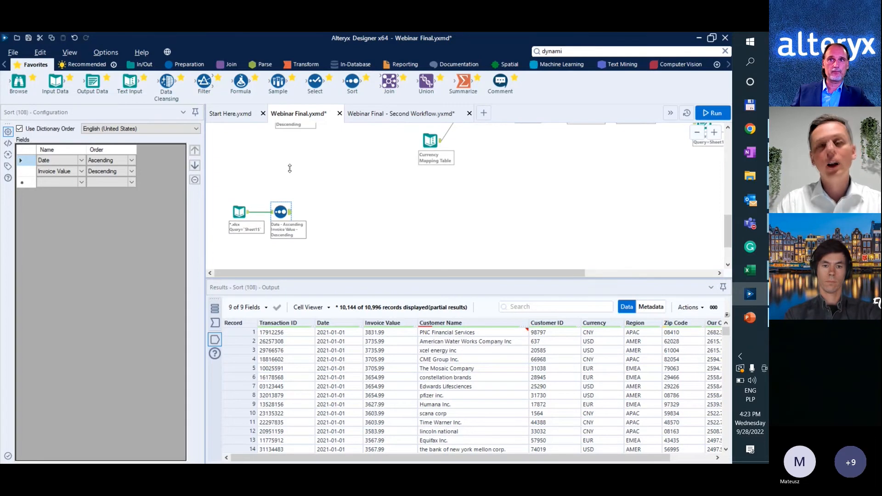
Switch to the 2021-01-01.xlsx workbook in Excel and move the Invoice Value column to column J, after Our Cost in USD.
{"action": "key", "text": "alt+Tab"}
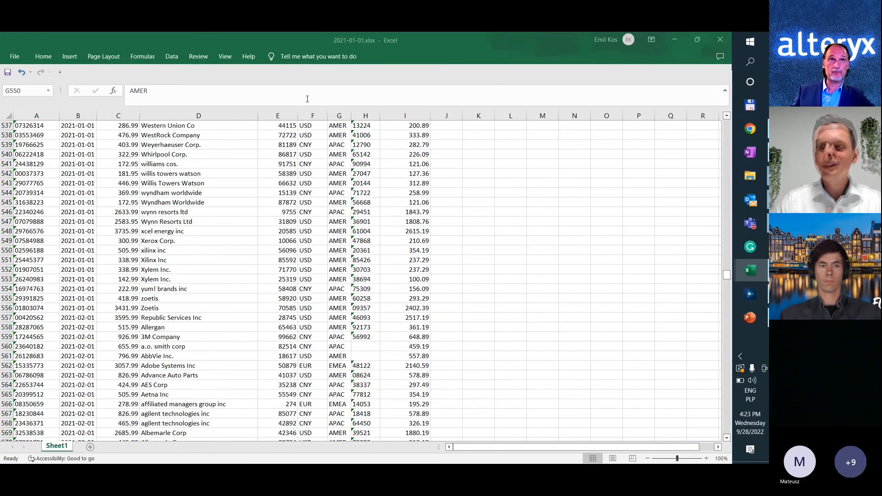
{"action": "left_click", "coordinate": [312, 180]}
{"action": "key", "text": "ctrl+Up"}
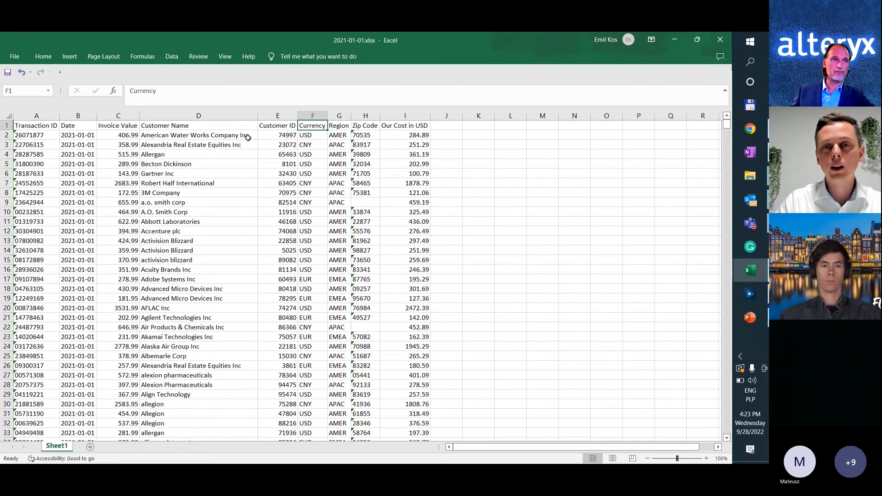
{"action": "left_click", "coordinate": [126, 116]}
{"action": "key", "text": "ctrl+c"}
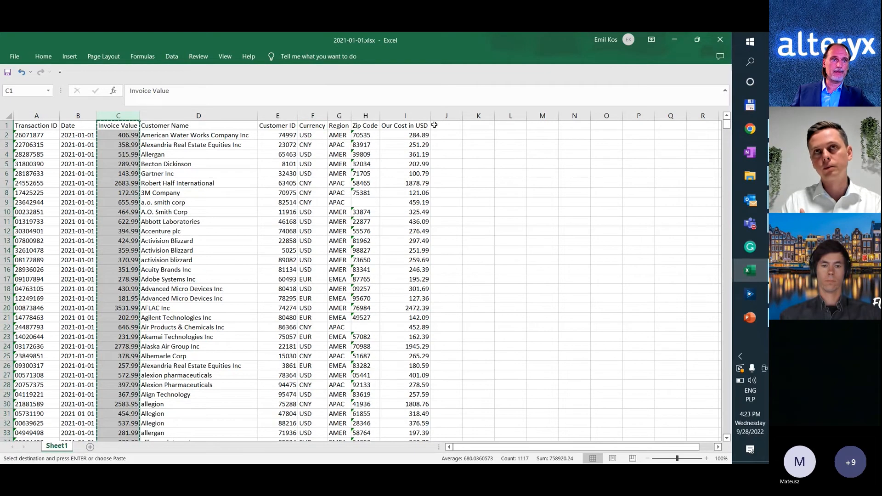
{"action": "key", "text": "ctrl+v"}
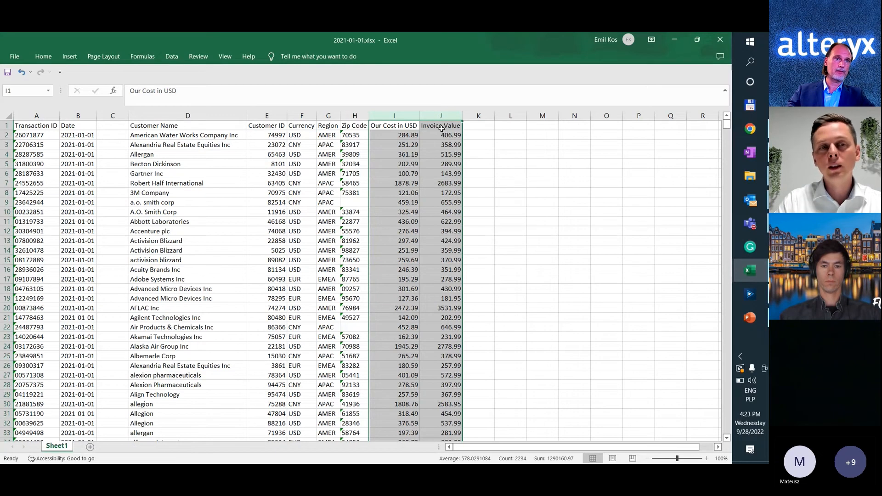
Move the Customer ID column into the empty column C and delete the leftover empty column E.
{"action": "left_click", "coordinate": [250, 115]}
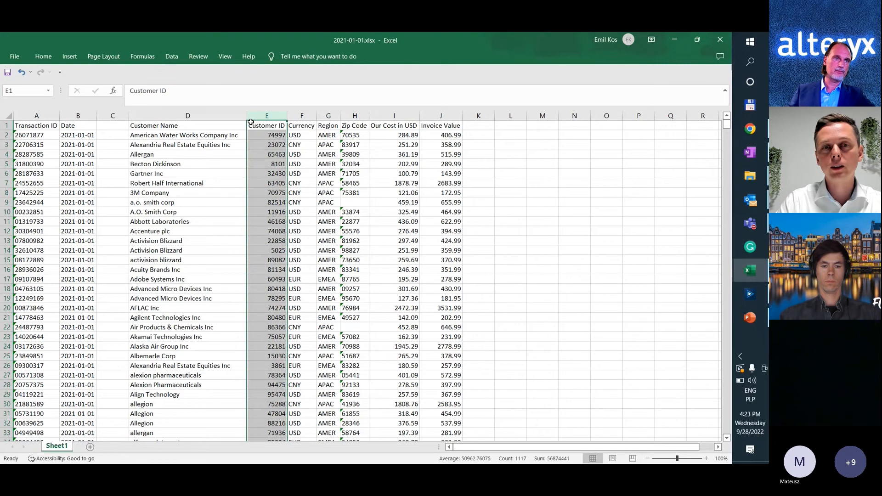
{"action": "left_click_drag", "start_coordinate": [251, 122], "coordinate": [127, 139]}
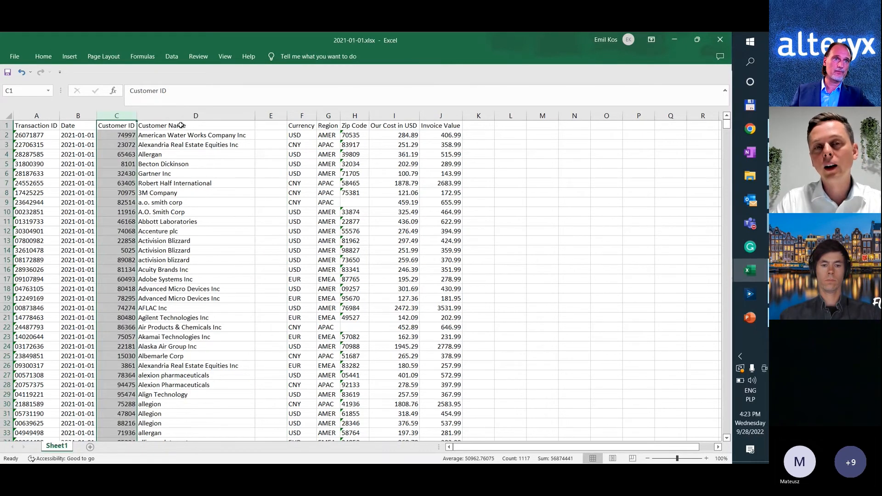
{"action": "right_click", "coordinate": [271, 116]}
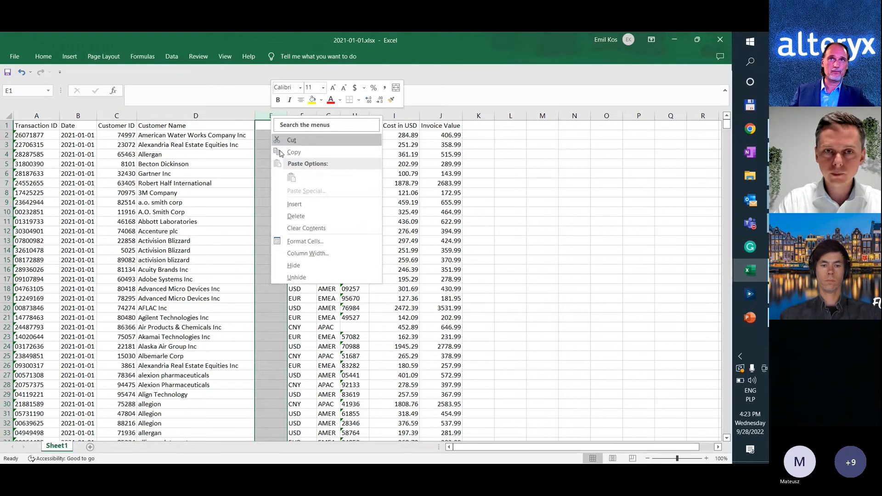
{"action": "left_click", "coordinate": [296, 216]}
{"action": "left_click", "coordinate": [345, 202]}
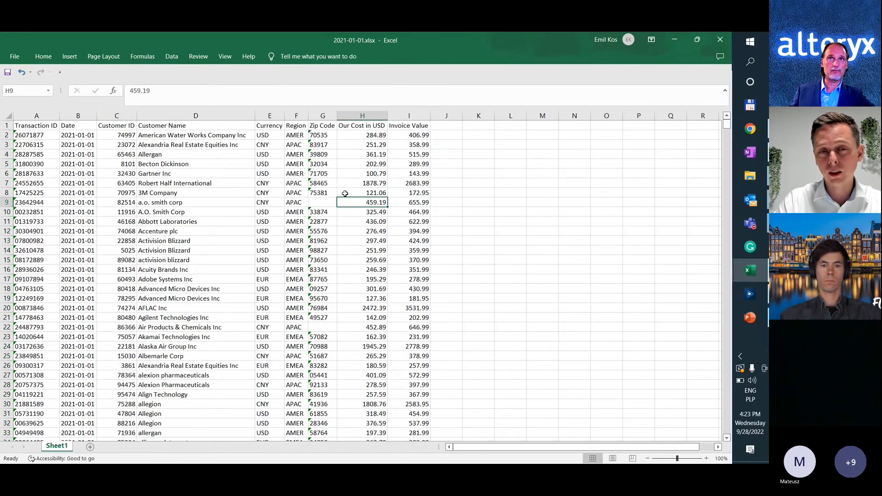
Switch to Alteryx and connect a Select tool after Sort, moving Invoice Value below Our Cost in USD and Customer ID above Customer Name.
{"action": "key", "text": "alt+Tab"}
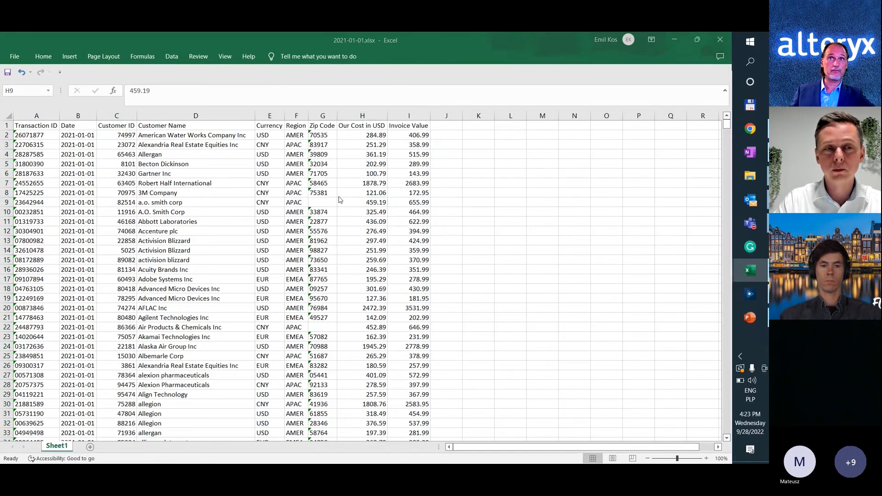
{"action": "left_click_drag", "start_coordinate": [315, 82], "coordinate": [328, 212]}
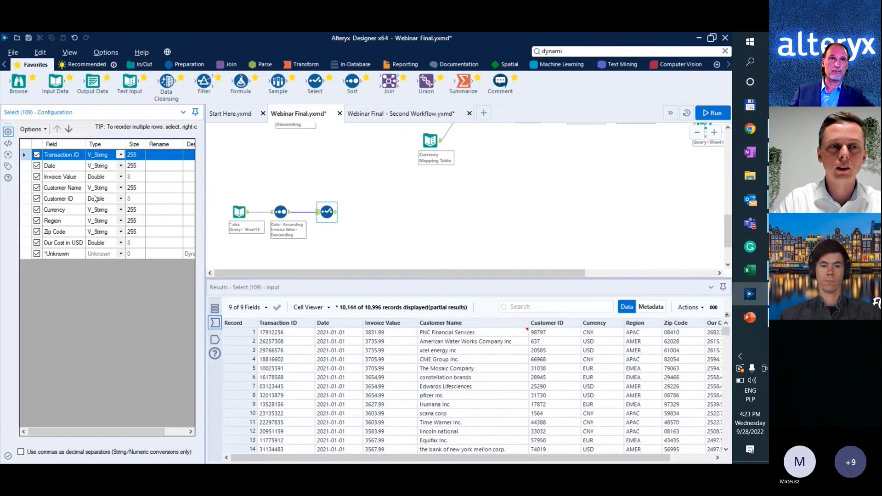
{"action": "left_click", "coordinate": [72, 174]}
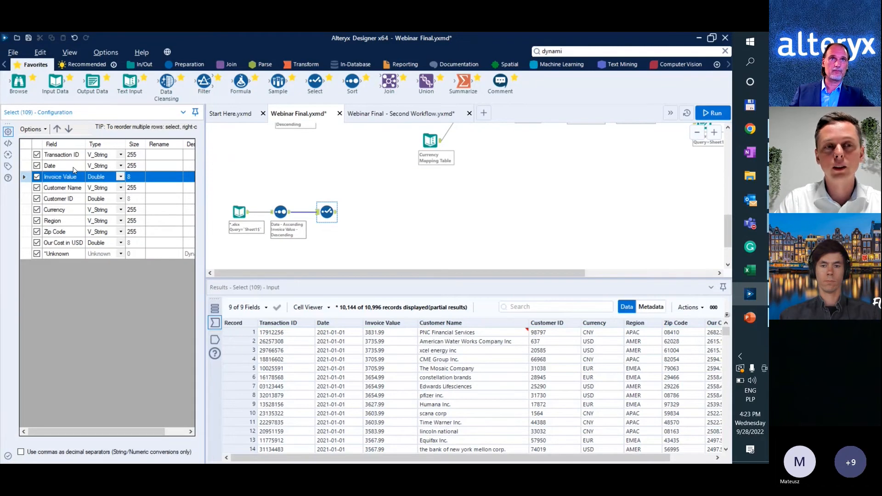
{"action": "left_click", "coordinate": [69, 130]}
{"action": "left_click", "coordinate": [69, 131]}
{"action": "left_click", "coordinate": [68, 130]}
{"action": "left_click", "coordinate": [69, 130]}
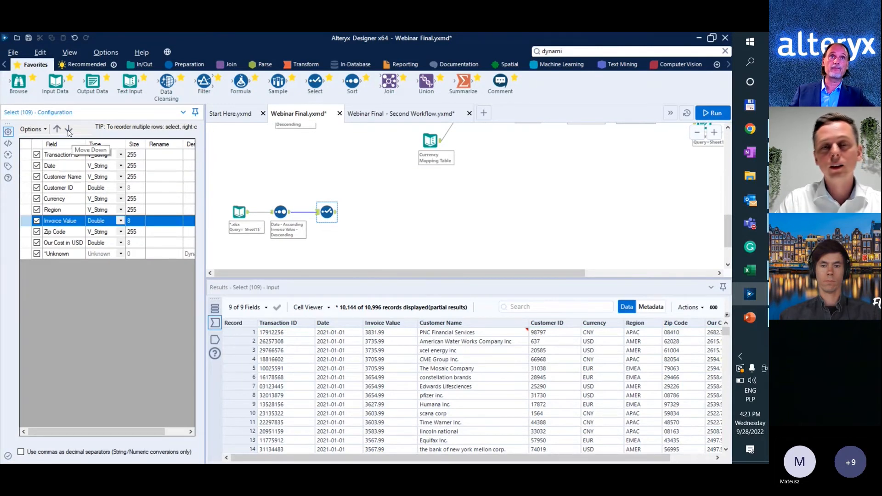
{"action": "left_click", "coordinate": [69, 131]}
{"action": "left_click", "coordinate": [69, 131]}
{"action": "left_click", "coordinate": [59, 188]}
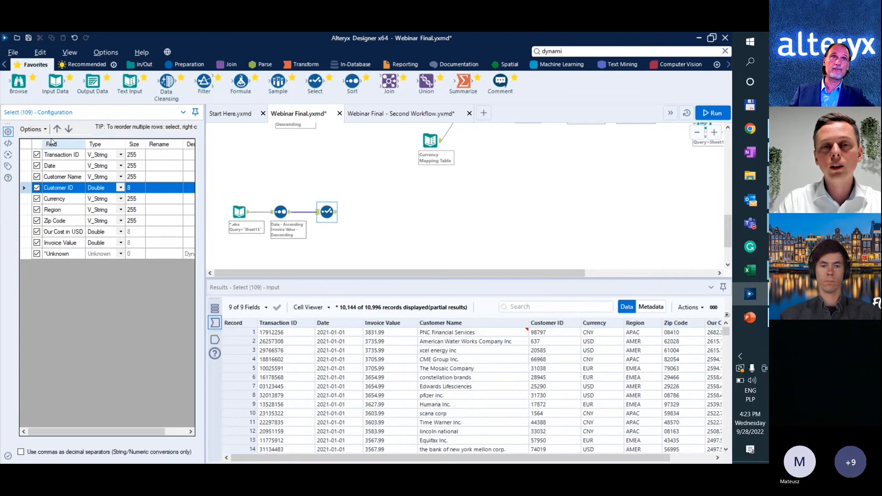
{"action": "left_click", "coordinate": [57, 129]}
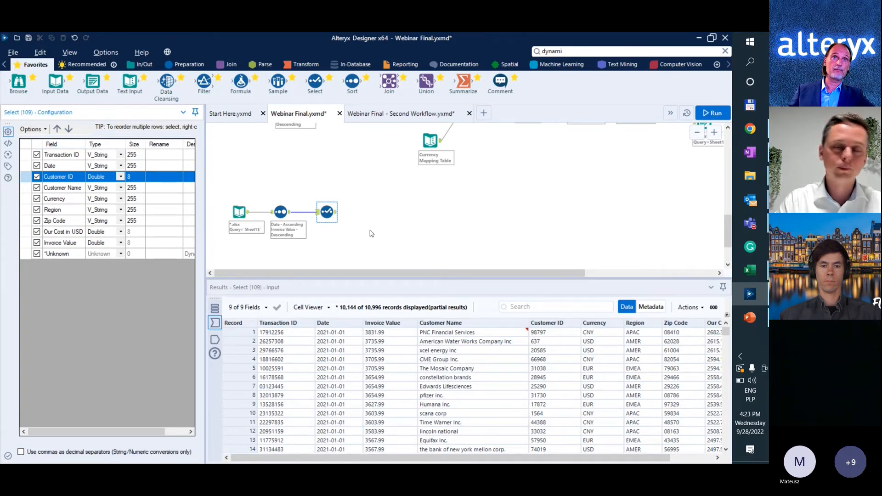
{"action": "left_click", "coordinate": [356, 230]}
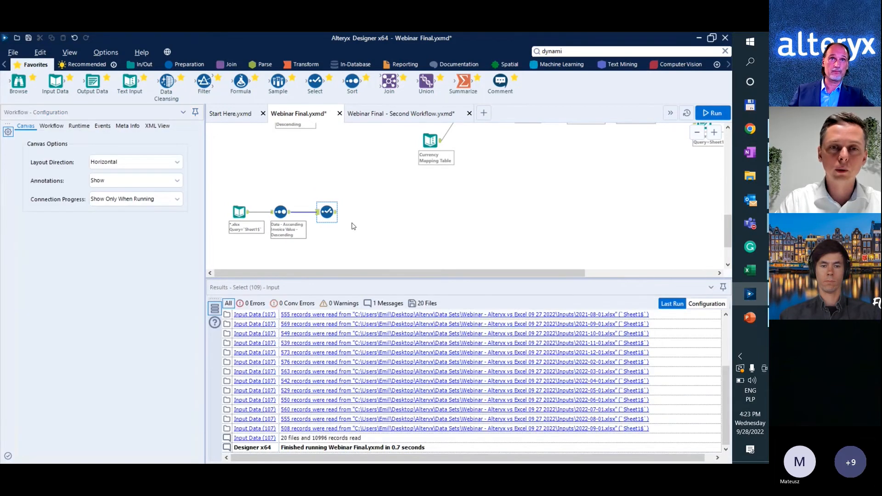
{"action": "left_click", "coordinate": [326, 219]}
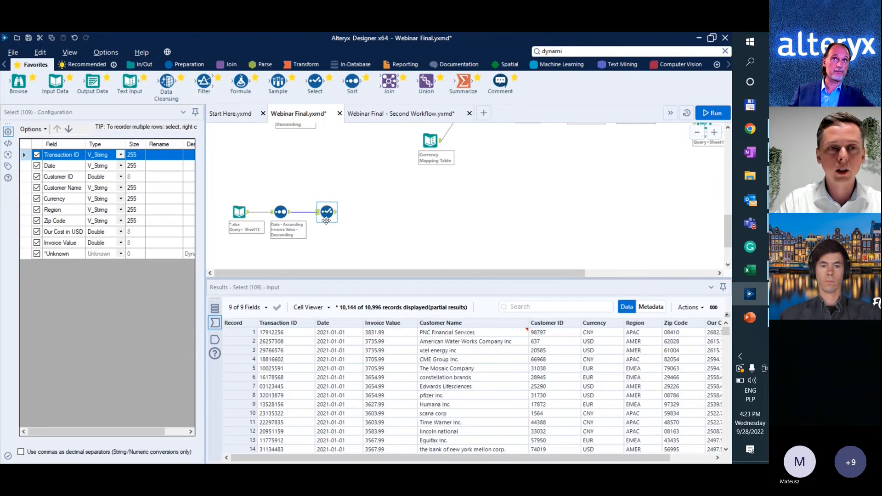
{"action": "left_click", "coordinate": [323, 156]}
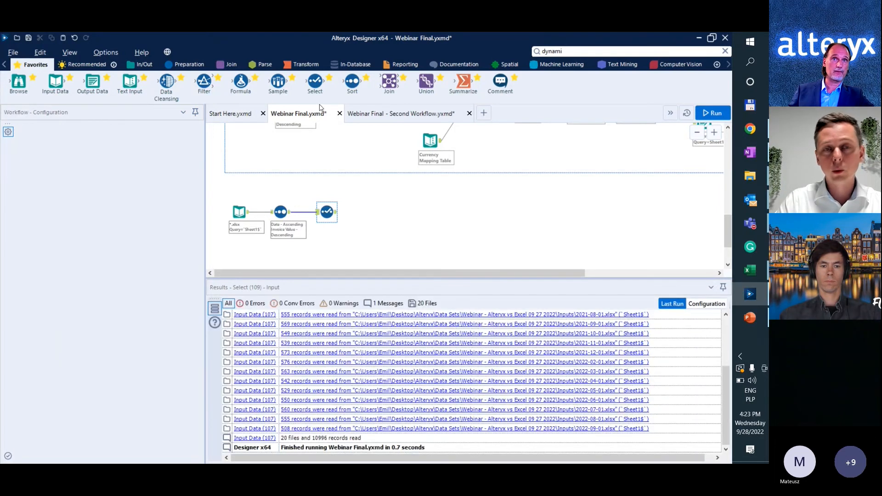
Connect a new Select tool after Sort, placing Invoice Value below Zip Code and Customer ID above Customer Name, and run the workflow.
{"action": "left_click_drag", "start_coordinate": [316, 87], "coordinate": [319, 213]}
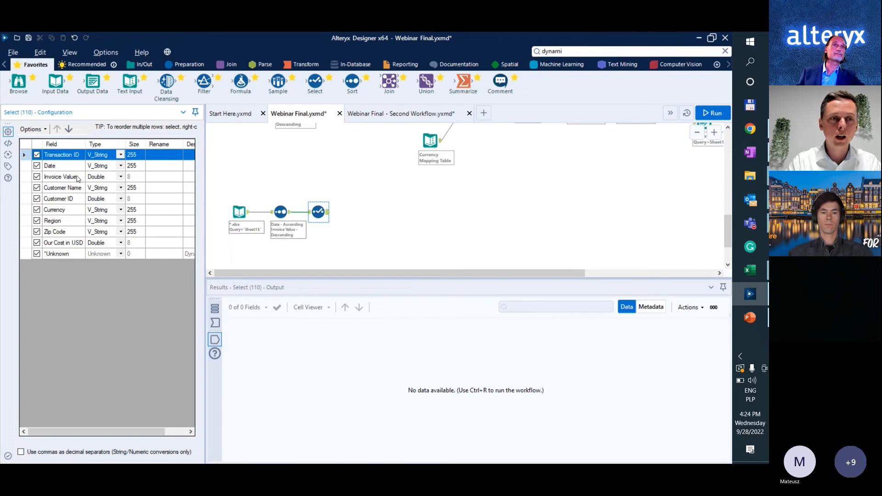
{"action": "left_click", "coordinate": [27, 177]}
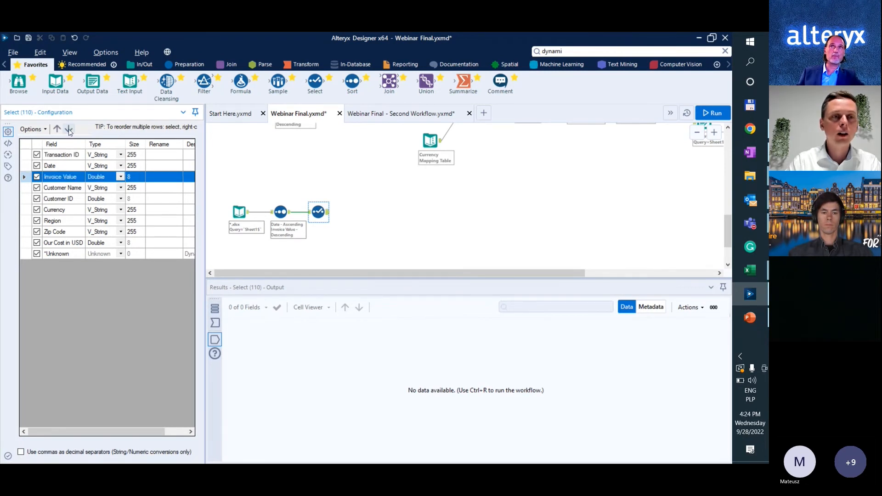
{"action": "left_click", "coordinate": [69, 130]}
{"action": "left_click", "coordinate": [69, 130]}
{"action": "left_click", "coordinate": [69, 130]}
{"action": "left_click", "coordinate": [69, 130]}
{"action": "left_click", "coordinate": [68, 130]}
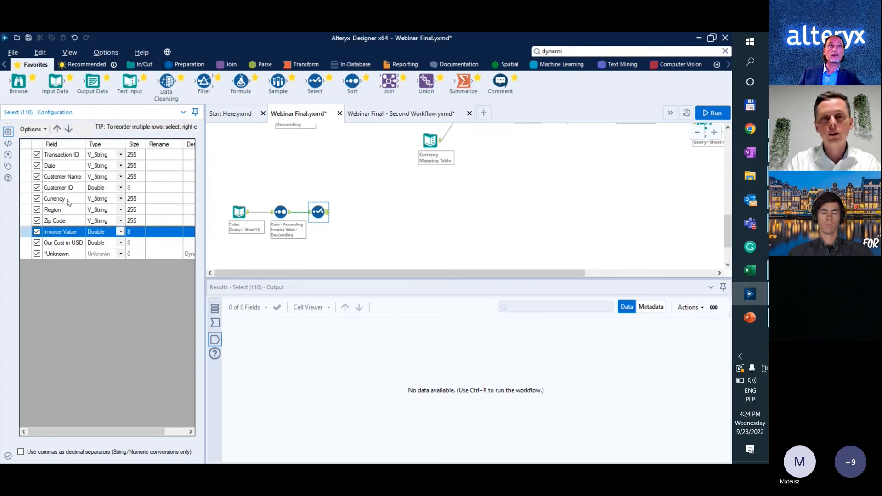
{"action": "left_click_drag", "start_coordinate": [62, 188], "coordinate": [62, 177]}
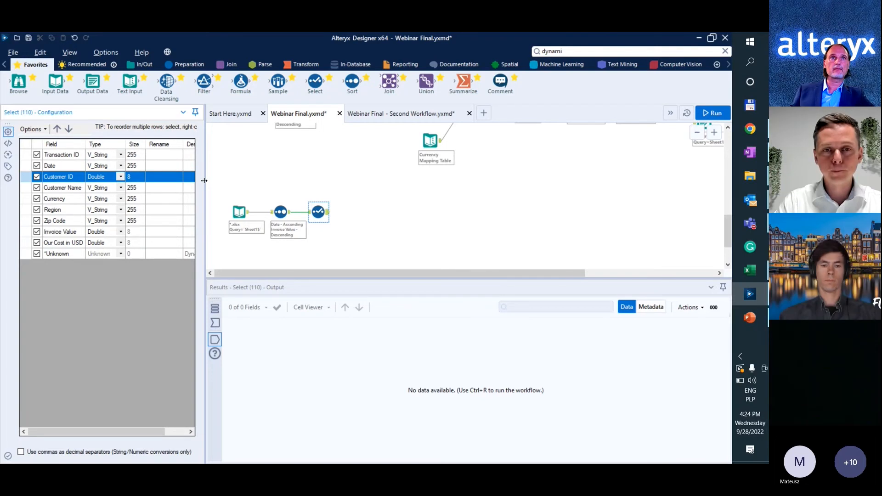
{"action": "key", "text": "ctrl+r"}
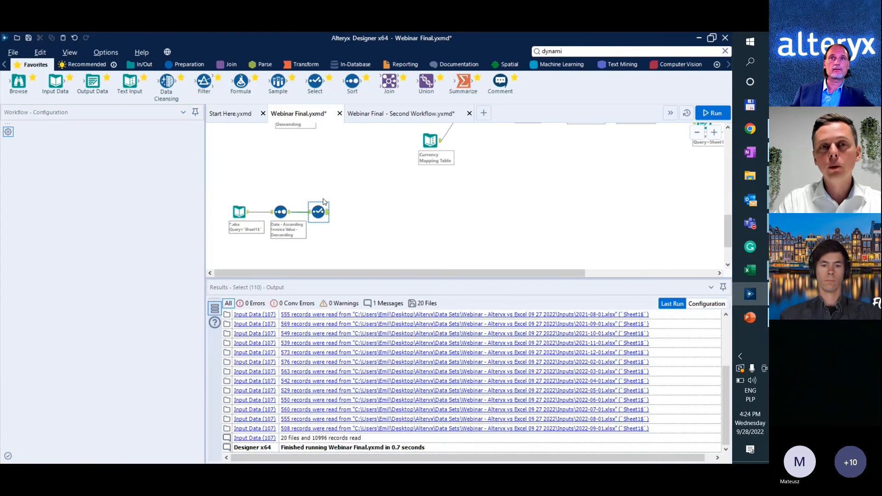
Connect a Filter tool after the Select tool with the basic filter Zip Code Is not null.
{"action": "left_click", "coordinate": [334, 228]}
{"action": "scroll", "coordinate": [336, 229], "scroll_direction": "up", "scroll_amount": 1}
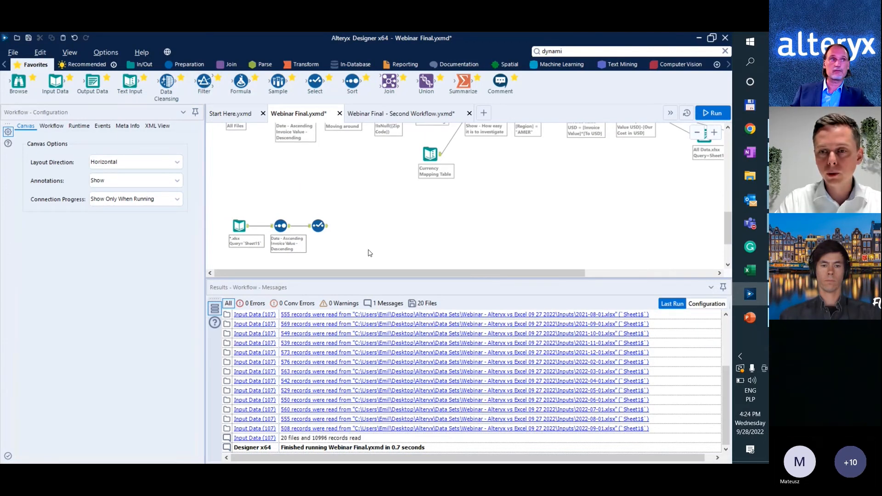
{"action": "left_click", "coordinate": [281, 225]}
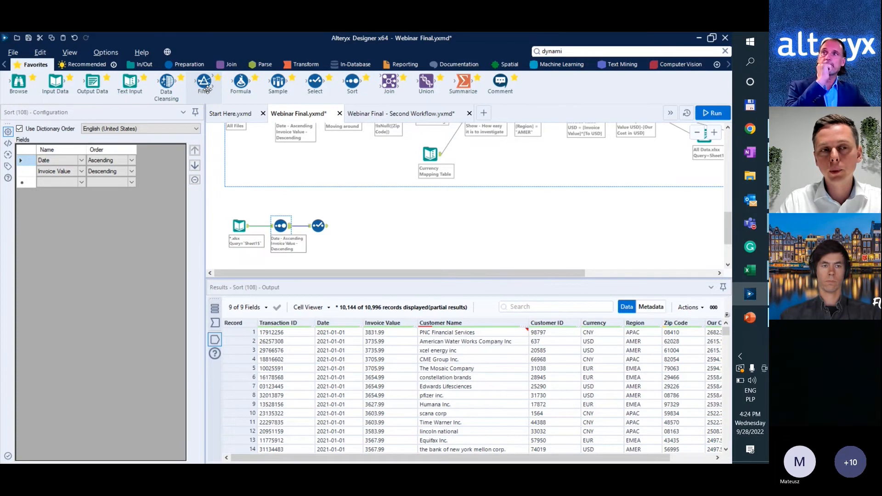
{"action": "left_click_drag", "start_coordinate": [204, 83], "coordinate": [360, 225]}
{"action": "left_click", "coordinate": [59, 169]}
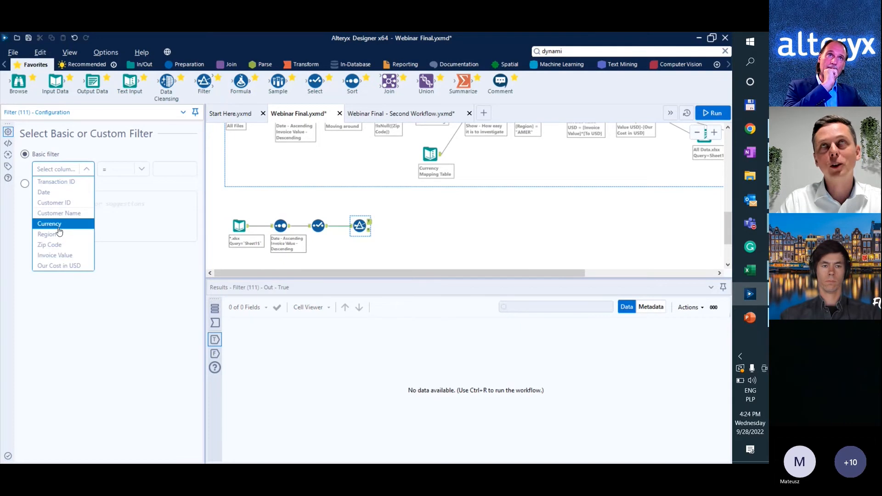
{"action": "left_click", "coordinate": [51, 244]}
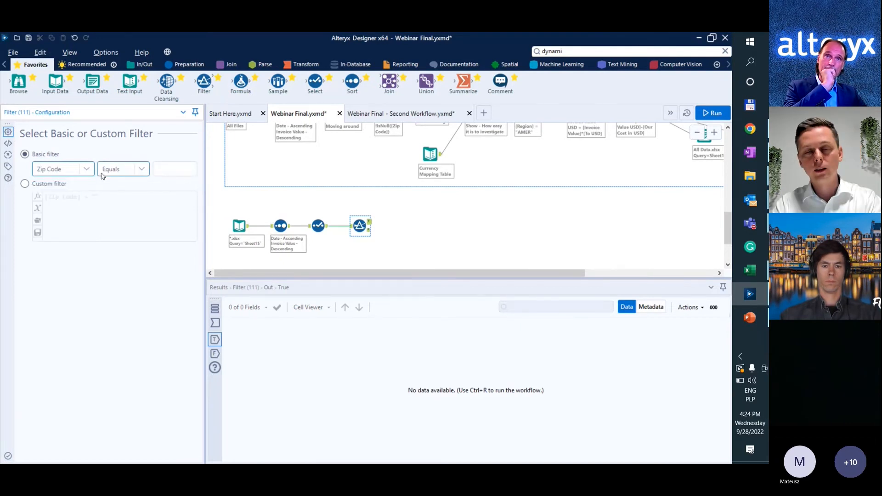
{"action": "left_click", "coordinate": [102, 176]}
{"action": "left_click", "coordinate": [117, 239]}
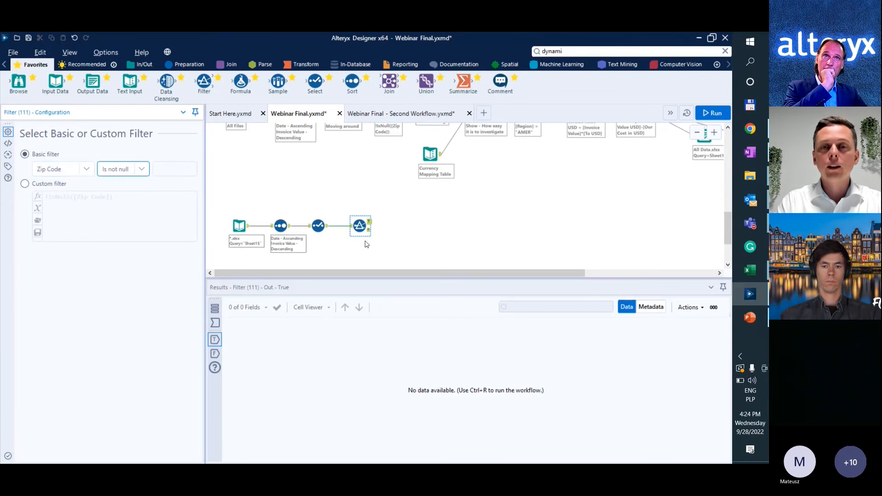
Run the workflow and inspect the records in the Filter tool's True and False outputs.
{"action": "scroll", "coordinate": [371, 246], "scroll_direction": "up", "scroll_amount": 5}
{"action": "left_click", "coordinate": [371, 245]}
{"action": "key", "text": "ctrl+r"}
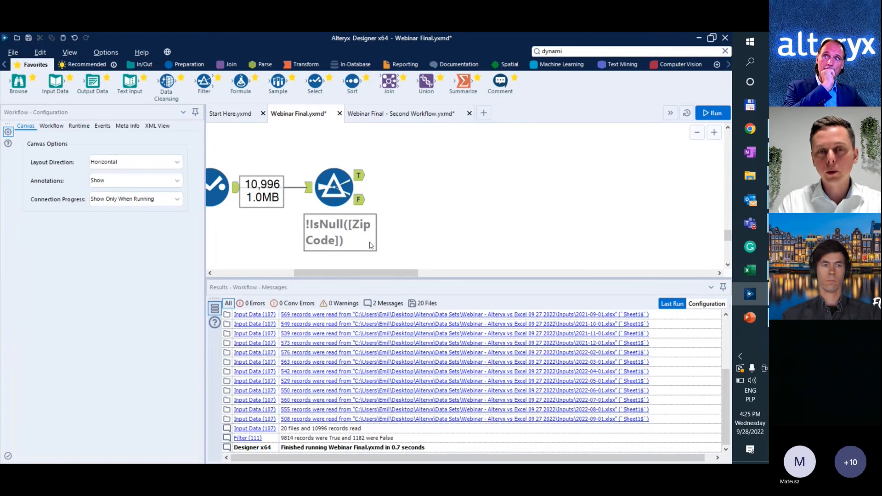
{"action": "scroll", "coordinate": [371, 245], "scroll_direction": "up", "scroll_amount": 1}
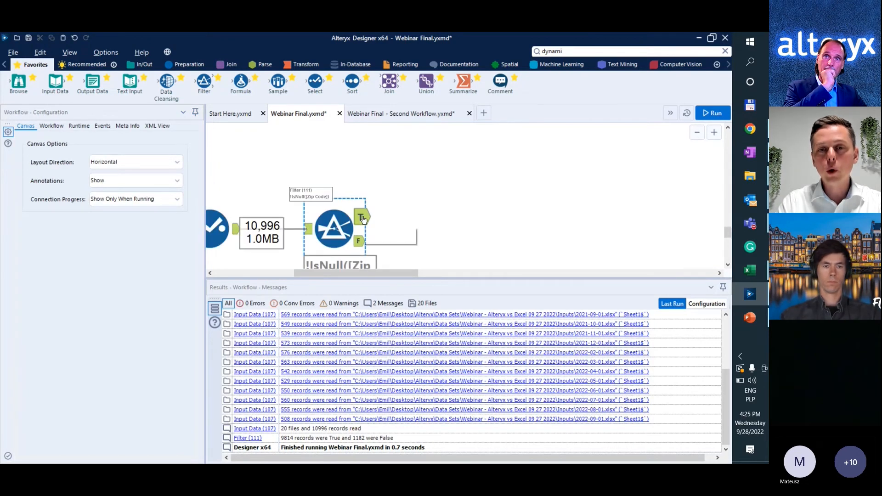
{"action": "left_click", "coordinate": [363, 219]}
{"action": "scroll", "coordinate": [363, 219], "scroll_direction": "down", "scroll_amount": 1}
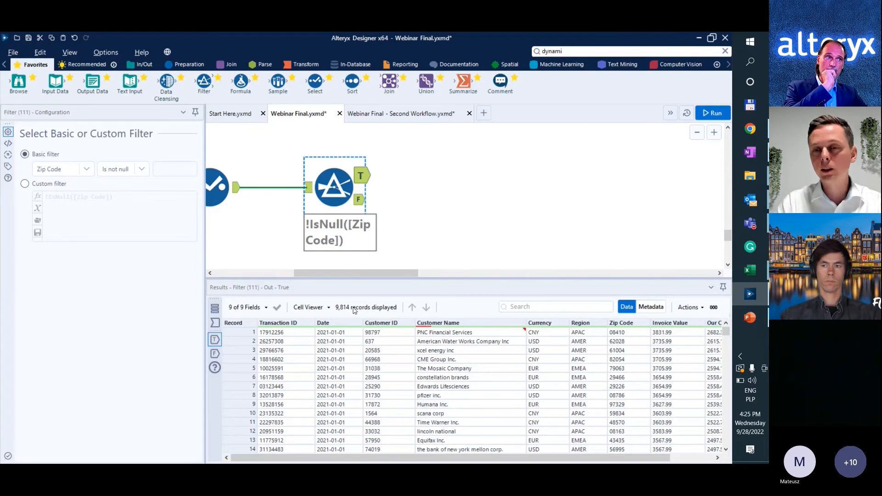
{"action": "left_click", "coordinate": [362, 201]}
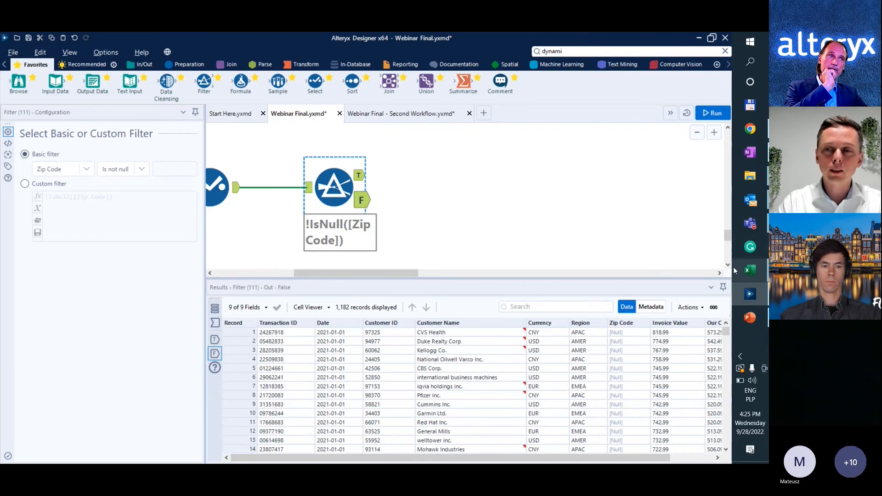
Switch to the 2021-01-01.xlsx workbook in Excel and turn on filtering for the header row.
{"action": "mouse_move", "coordinate": [750, 270]}
{"action": "left_click", "coordinate": [655, 305]}
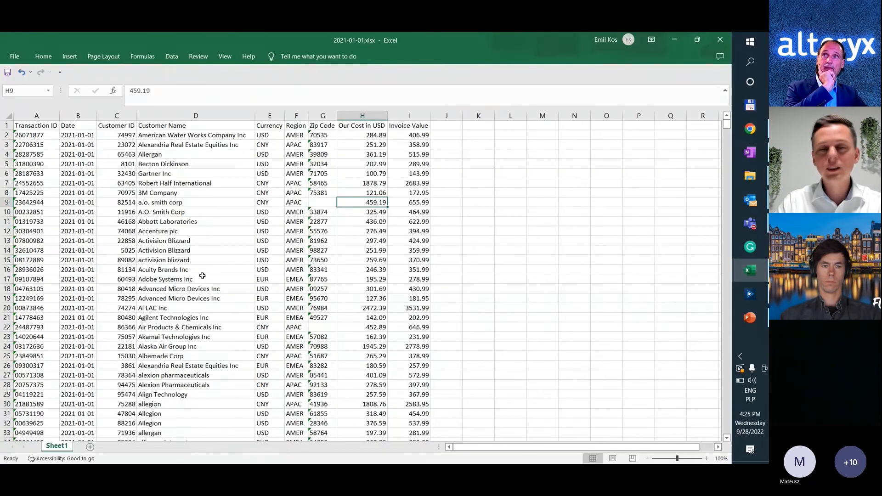
{"action": "key", "text": "alt+Tab"}
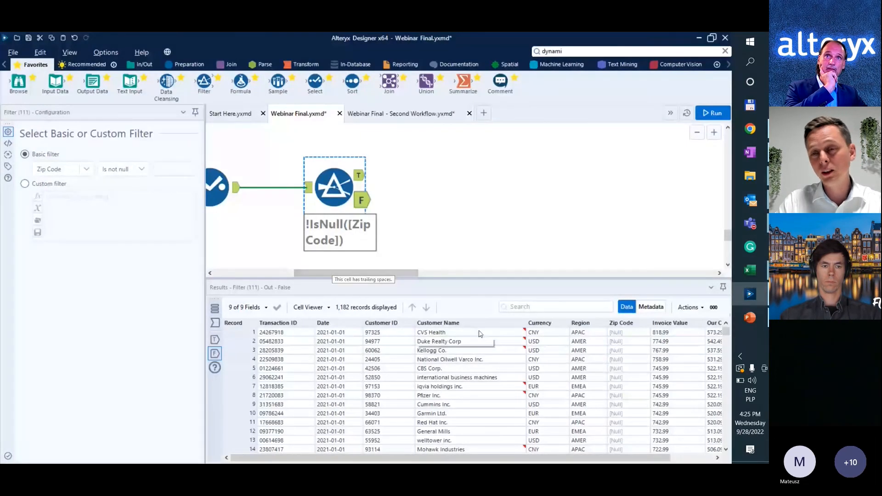
{"action": "key", "text": "alt+Tab"}
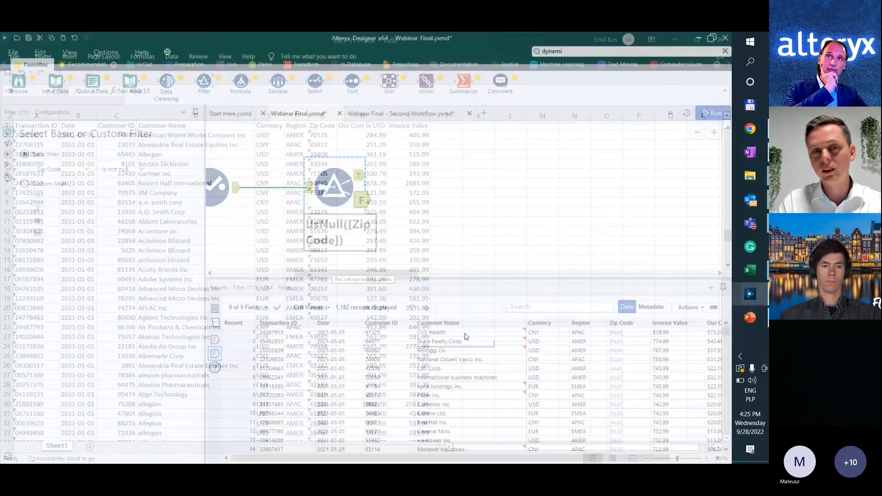
{"action": "left_click", "coordinate": [205, 125]}
{"action": "key", "text": "alt+h"}
{"action": "key", "text": "s"}
{"action": "key", "text": "f"}
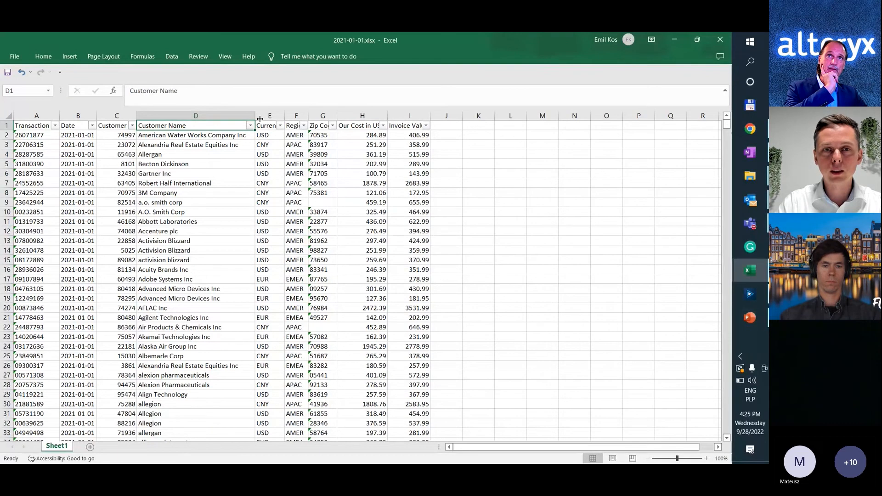
Filter the Zip Code column to show only blank entries.
{"action": "left_click", "coordinate": [332, 125]}
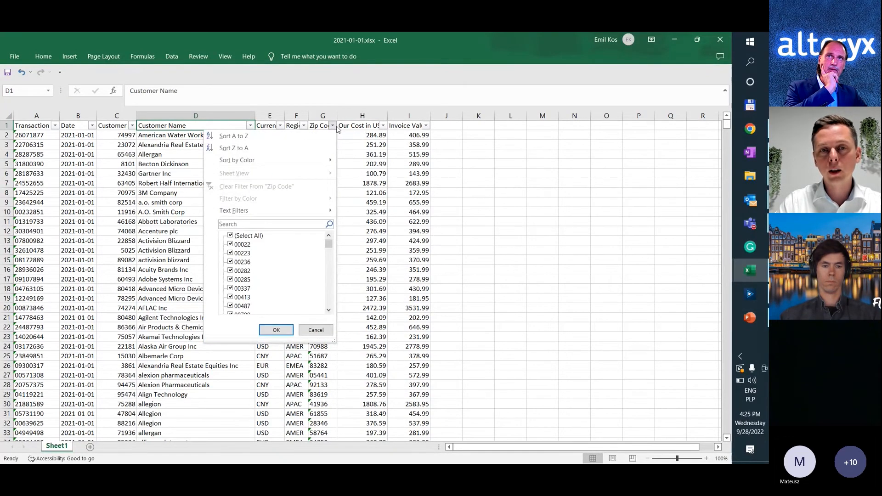
{"action": "left_click", "coordinate": [250, 236]}
{"action": "left_click_drag", "start_coordinate": [329, 244], "coordinate": [329, 303]}
{"action": "left_click", "coordinate": [230, 306]}
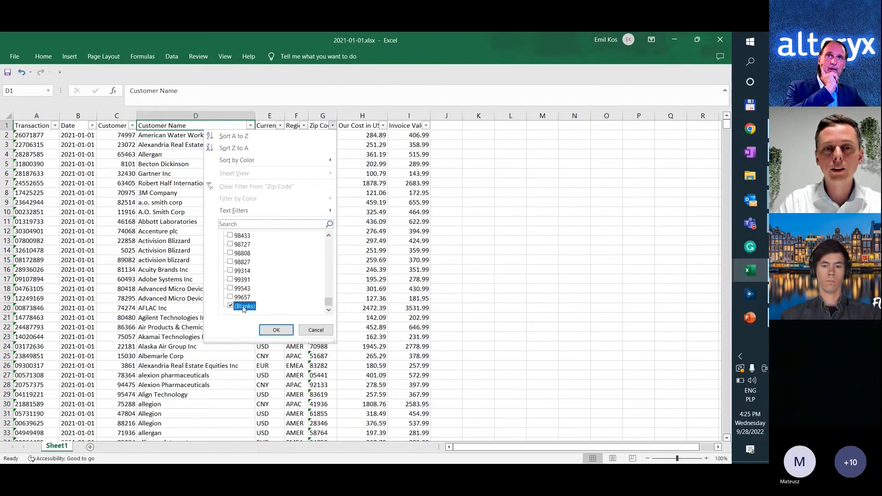
{"action": "left_click", "coordinate": [276, 330]}
{"action": "left_click", "coordinate": [322, 240]}
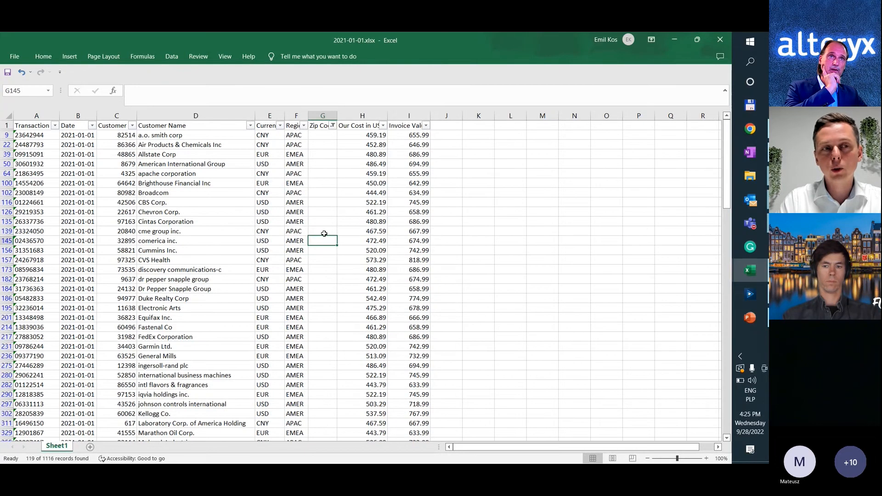
Select all the filtered rows with blank zip codes, from row 9 down, and delete them.
{"action": "left_click_drag", "start_coordinate": [9, 134], "coordinate": [9, 375]}
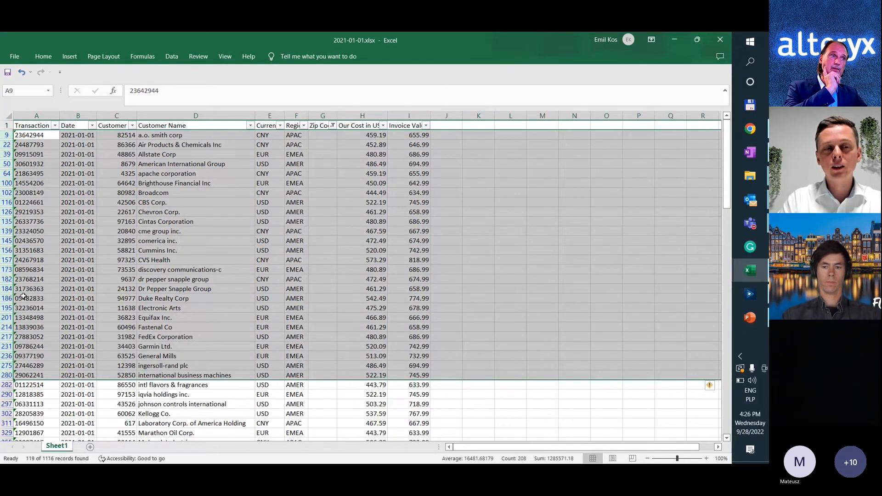
{"action": "scroll", "coordinate": [18, 290], "scroll_direction": "down", "scroll_amount": 2}
{"action": "scroll", "coordinate": [26, 153], "scroll_direction": "up", "scroll_amount": 2}
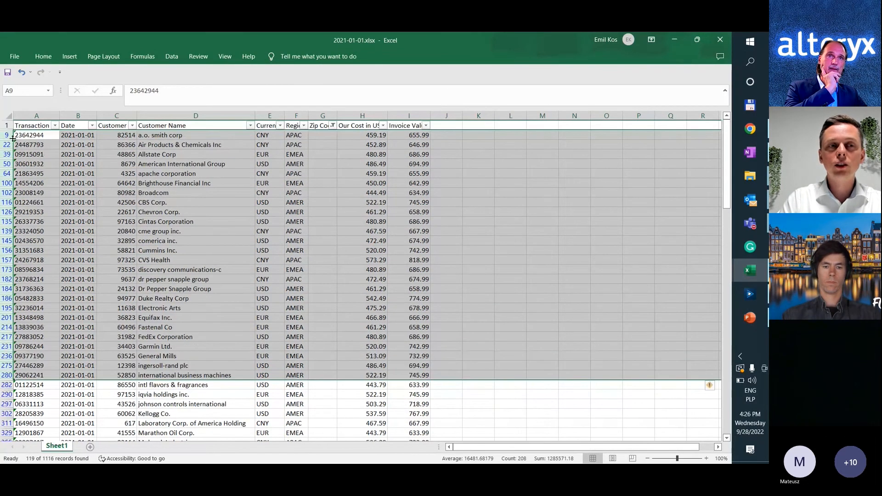
{"action": "left_click", "coordinate": [9, 136]}
{"action": "key", "text": "ctrl+shift+Down"}
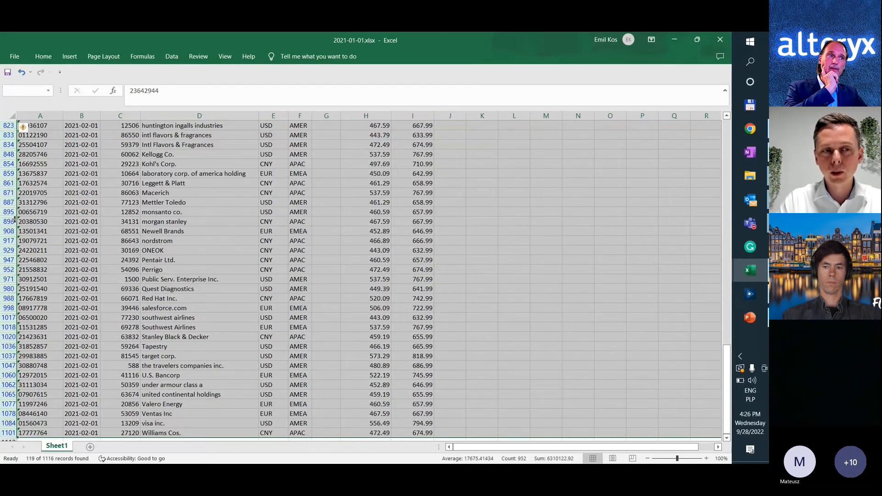
{"action": "scroll", "coordinate": [9, 240], "scroll_direction": "up", "scroll_amount": 1}
{"action": "scroll", "coordinate": [11, 241], "scroll_direction": "up", "scroll_amount": 4}
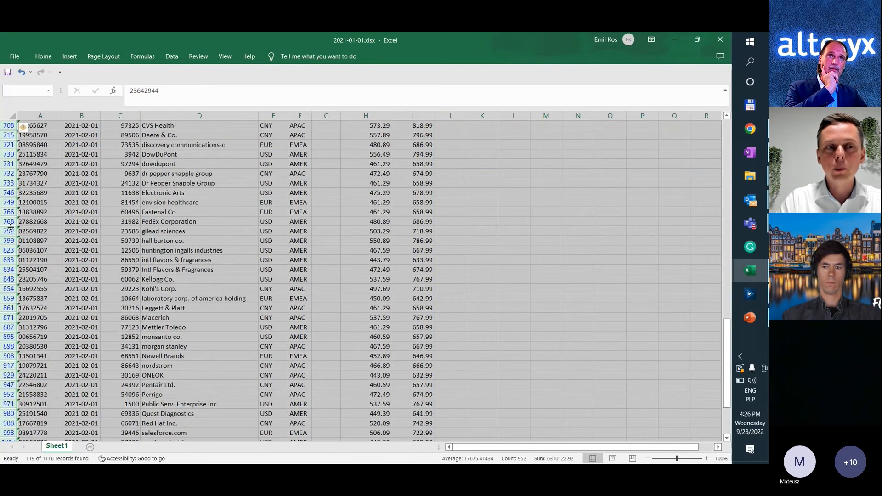
{"action": "scroll", "coordinate": [8, 240], "scroll_direction": "down", "scroll_amount": 4}
{"action": "right_click", "coordinate": [9, 241]}
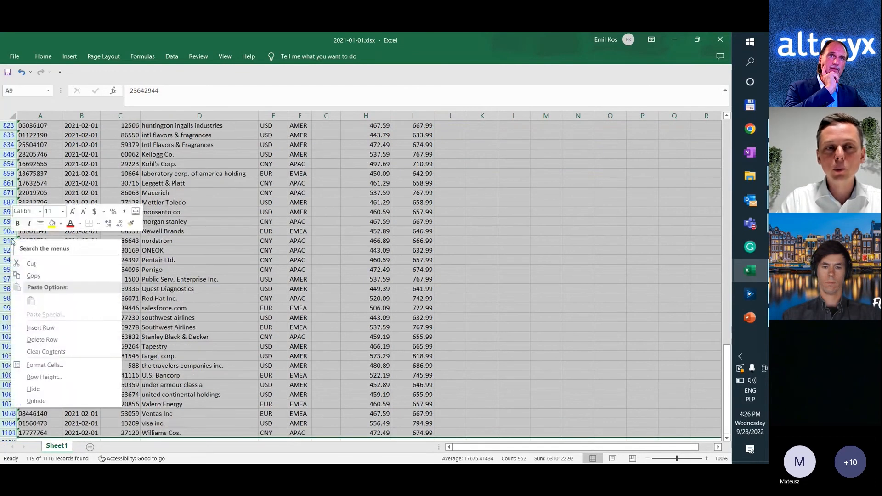
{"action": "left_click", "coordinate": [61, 345]}
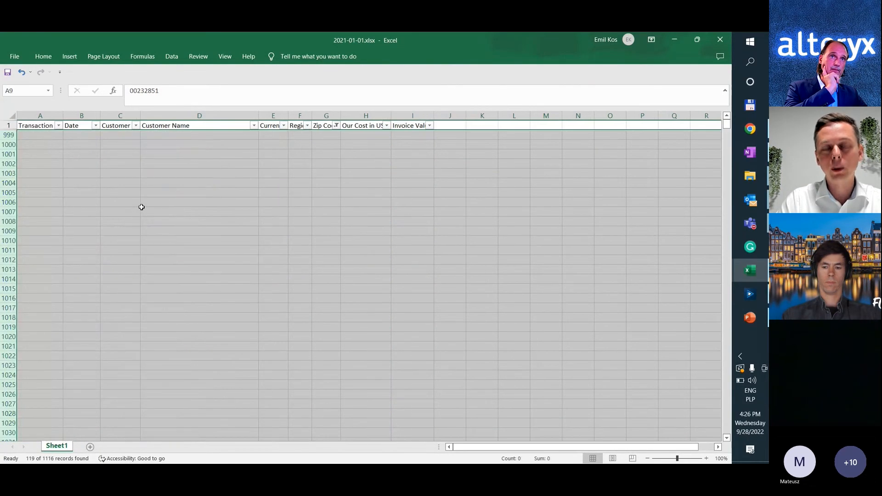
Show all the remaining rows again by reselecting every value in the Zip Code filter.
{"action": "left_click", "coordinate": [141, 211]}
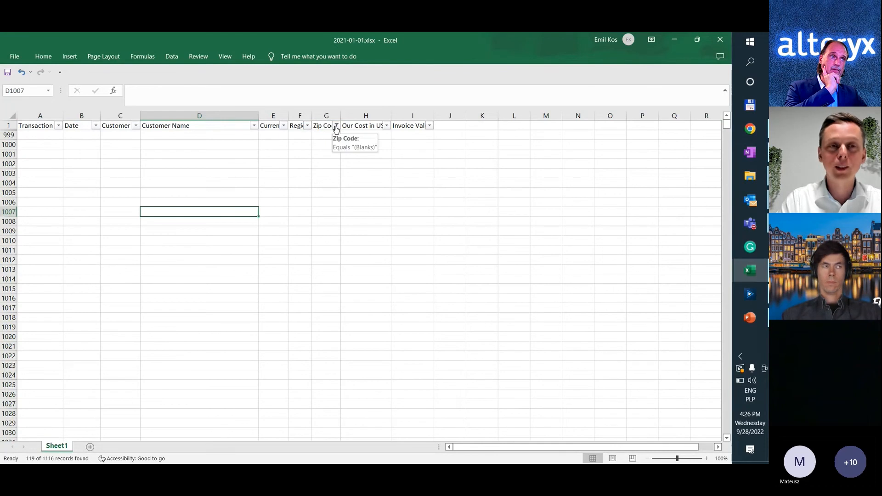
{"action": "left_click", "coordinate": [333, 125]}
{"action": "left_click", "coordinate": [232, 236]}
{"action": "left_click", "coordinate": [280, 330]}
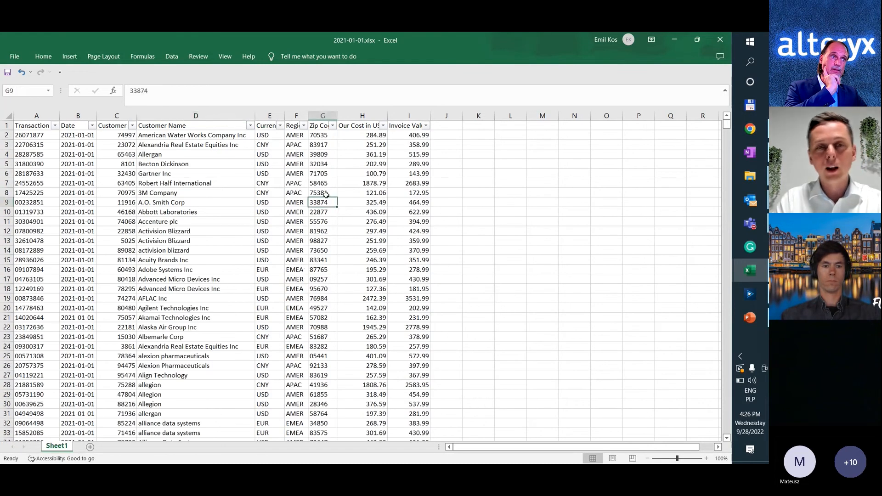
Switch back to Alteryx Designer and compare the records in the Filter tool's True and False outputs.
{"action": "key", "text": "alt+Tab"}
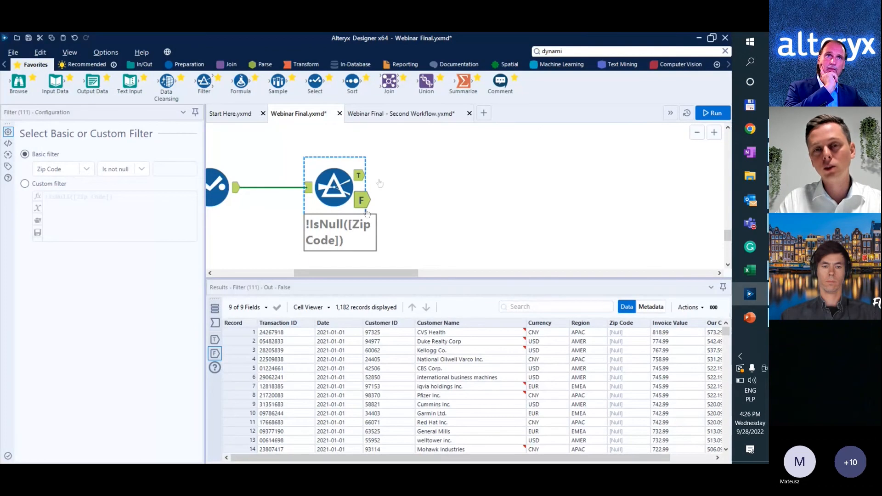
{"action": "left_click", "coordinate": [361, 178]}
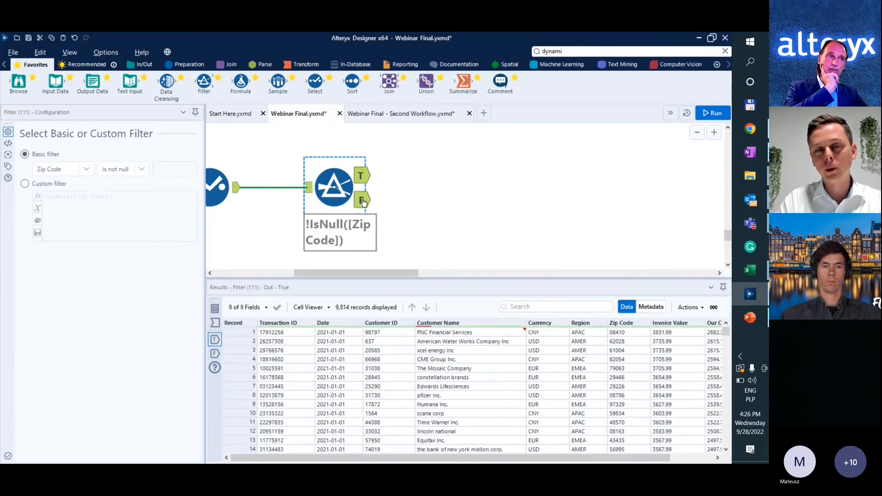
{"action": "left_click", "coordinate": [363, 203]}
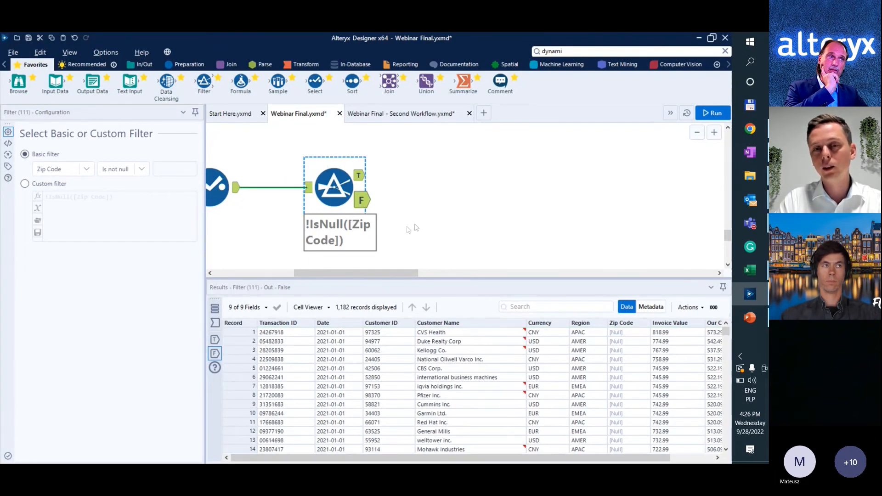
Connect a Data Cleansing tool to the Filter's True output, cleansing only Customer Name of leading and trailing whitespace, with null replacement off.
{"action": "scroll", "coordinate": [380, 228], "scroll_direction": "down", "scroll_amount": 2}
{"action": "scroll", "coordinate": [380, 228], "scroll_direction": "down", "scroll_amount": 1}
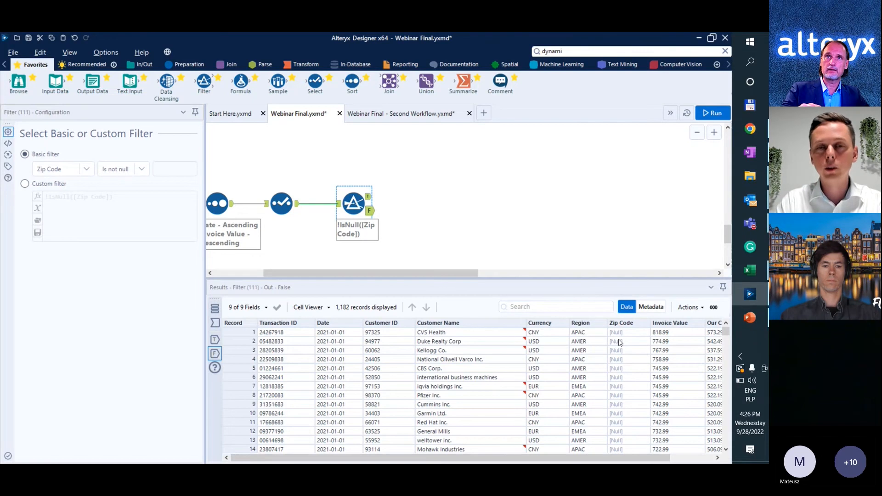
{"action": "scroll", "coordinate": [512, 208], "scroll_direction": "up", "scroll_amount": 3}
{"action": "scroll", "coordinate": [460, 196], "scroll_direction": "down", "scroll_amount": 3}
{"action": "scroll", "coordinate": [435, 193], "scroll_direction": "down", "scroll_amount": 3}
{"action": "scroll", "coordinate": [431, 197], "scroll_direction": "up", "scroll_amount": 2}
{"action": "scroll", "coordinate": [428, 199], "scroll_direction": "up", "scroll_amount": 3}
{"action": "scroll", "coordinate": [432, 184], "scroll_direction": "down", "scroll_amount": 3}
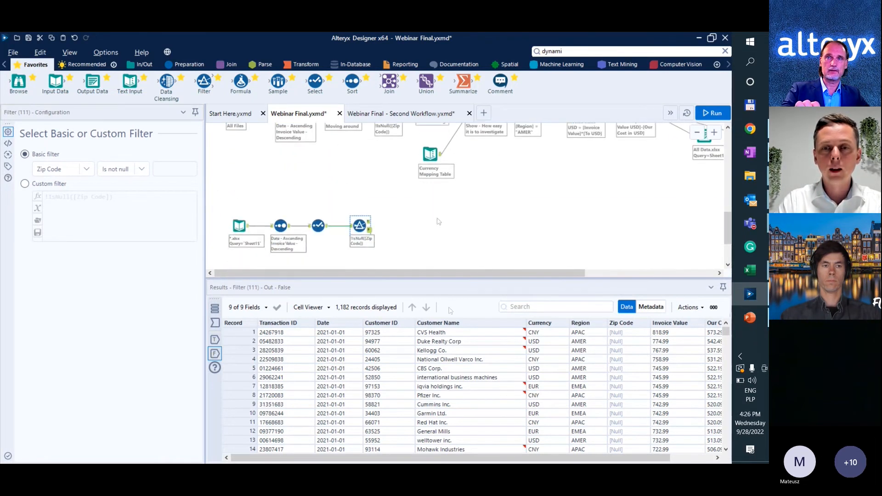
{"action": "left_click", "coordinate": [482, 351]}
{"action": "left_click", "coordinate": [483, 345]}
{"action": "left_click_drag", "start_coordinate": [167, 83], "coordinate": [398, 222]}
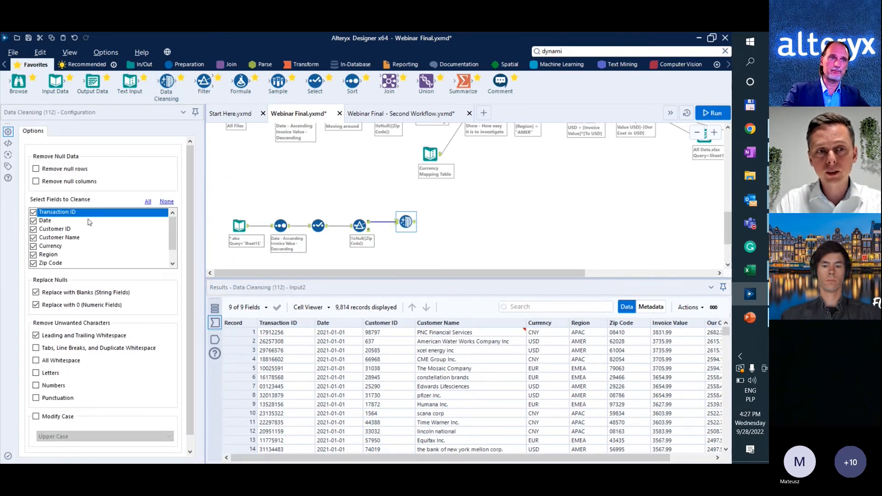
{"action": "left_click", "coordinate": [166, 202]}
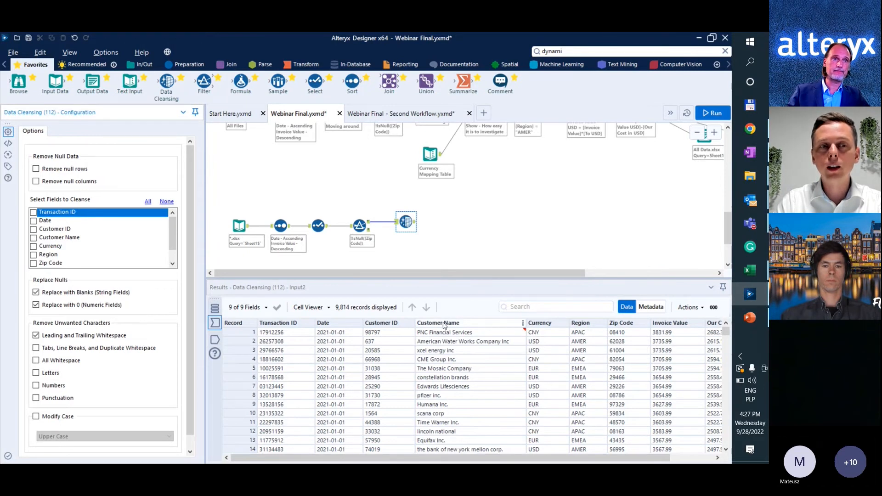
{"action": "left_click", "coordinate": [34, 237]}
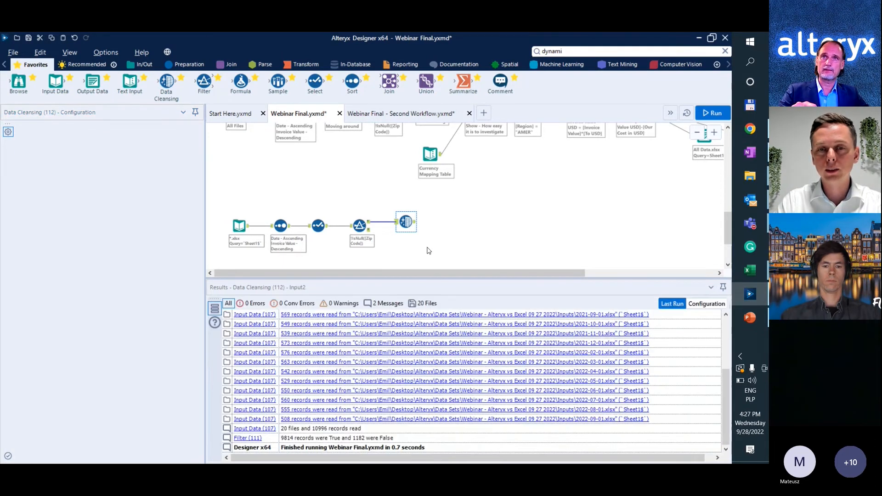
Run the workflow and compare the Customer Name values in the Data Cleansing tool's input and output.
{"action": "key", "text": "ctrl+r"}
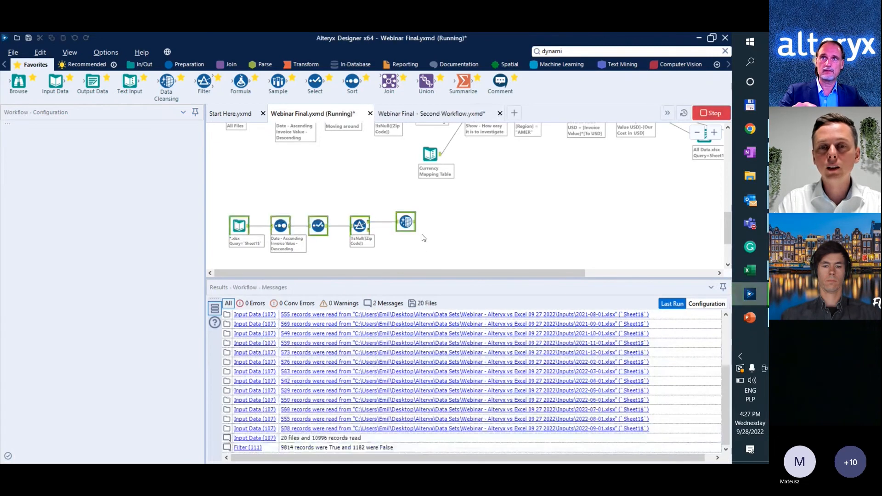
{"action": "left_click", "coordinate": [405, 222]}
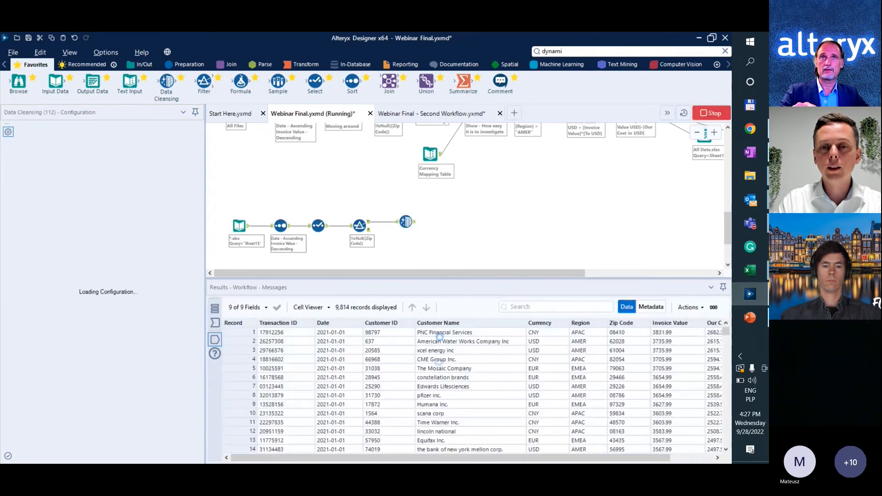
{"action": "left_click", "coordinate": [214, 323]}
{"action": "left_click", "coordinate": [218, 341]}
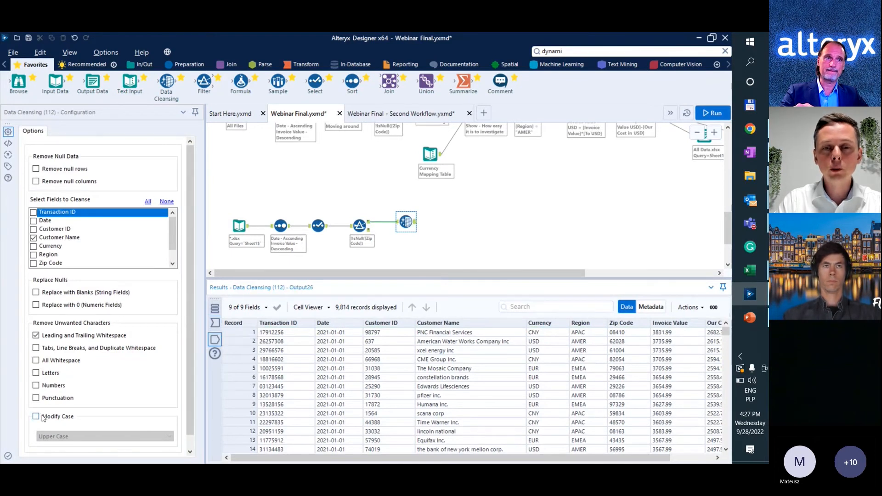
{"action": "scroll", "coordinate": [439, 388], "scroll_direction": "down", "scroll_amount": 4}
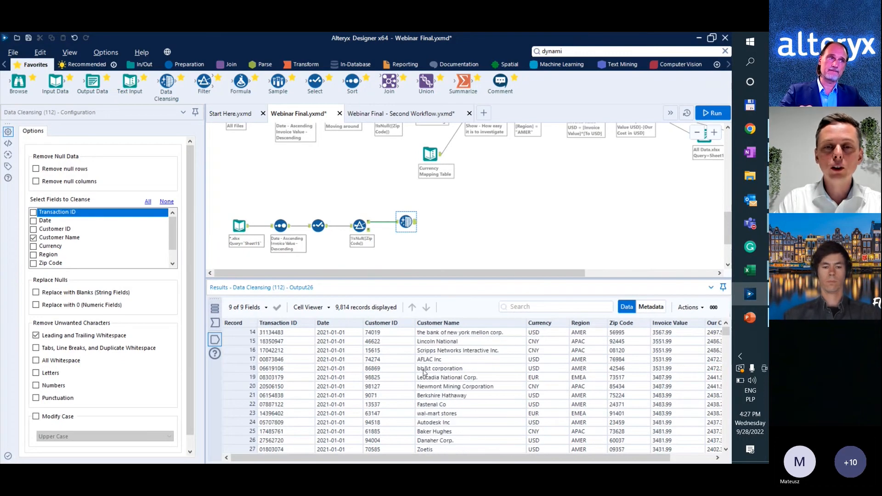
{"action": "scroll", "coordinate": [425, 373], "scroll_direction": "up", "scroll_amount": 1}
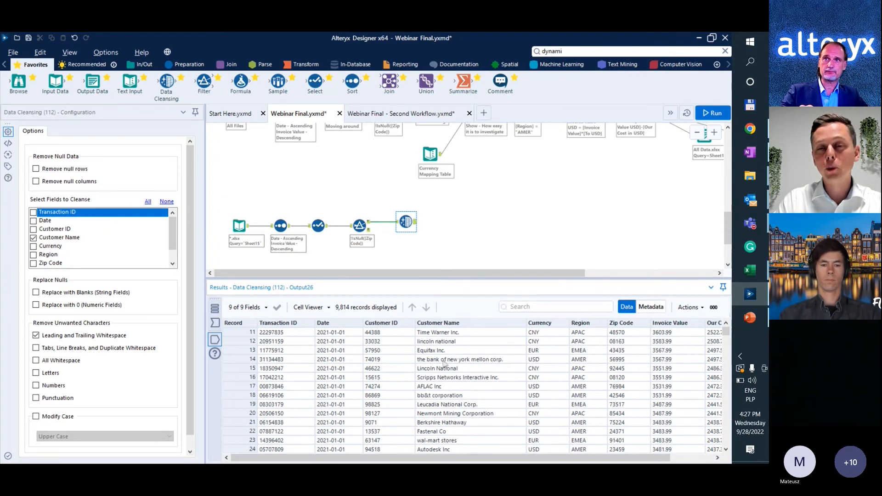
Set the Data Cleansing tool to modify case to Title Case, and run the workflow to check its output.
{"action": "left_click", "coordinate": [36, 416]}
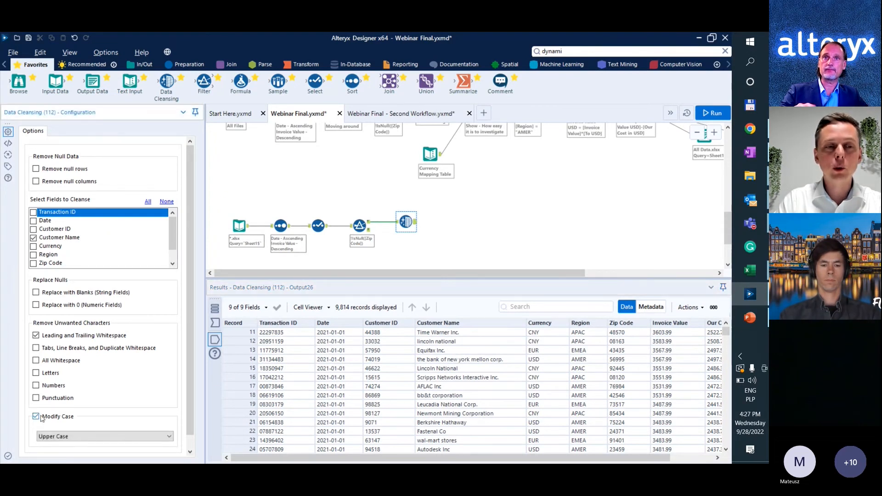
{"action": "left_click", "coordinate": [61, 436]}
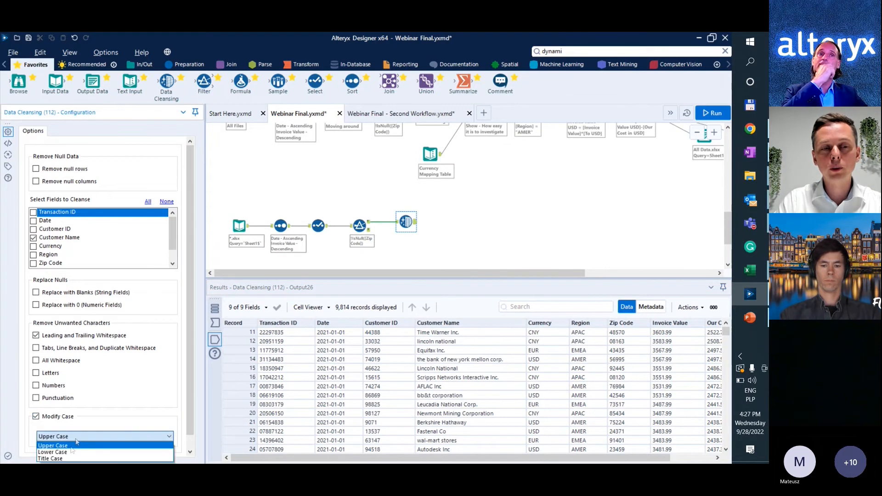
{"action": "left_click", "coordinate": [68, 458]}
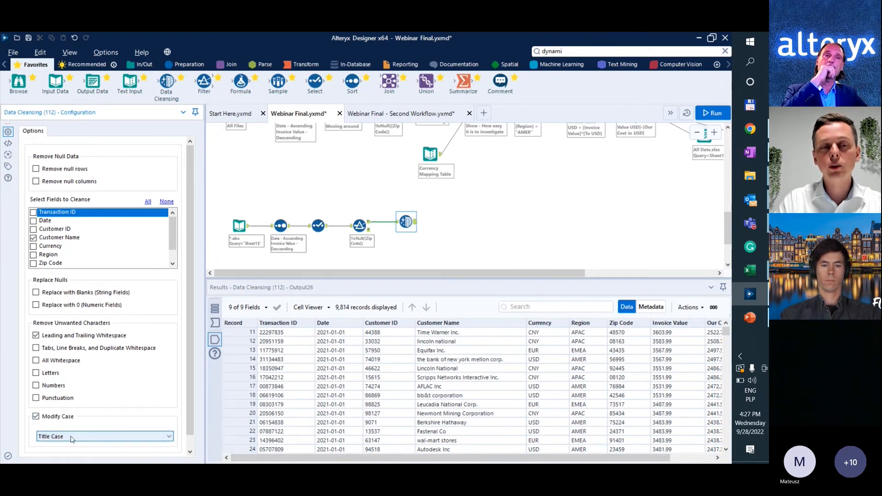
{"action": "left_click", "coordinate": [398, 239]}
{"action": "key", "text": "ctrl+r"}
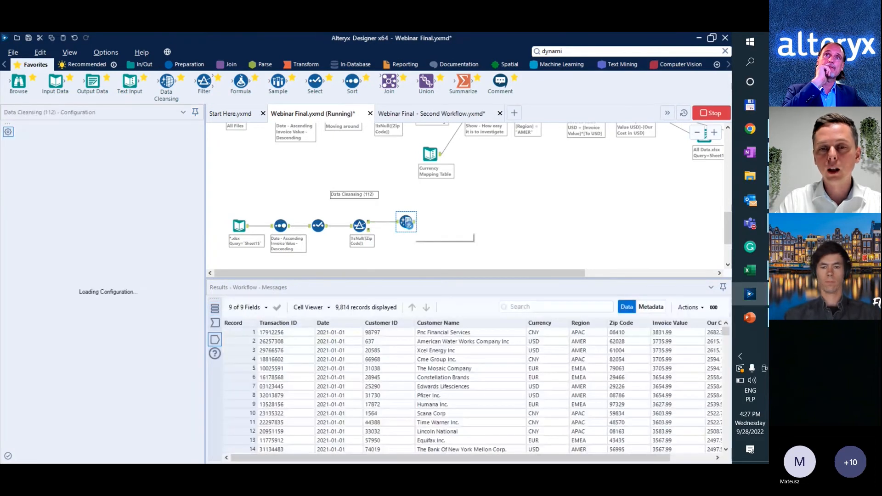
{"action": "left_click", "coordinate": [215, 324]}
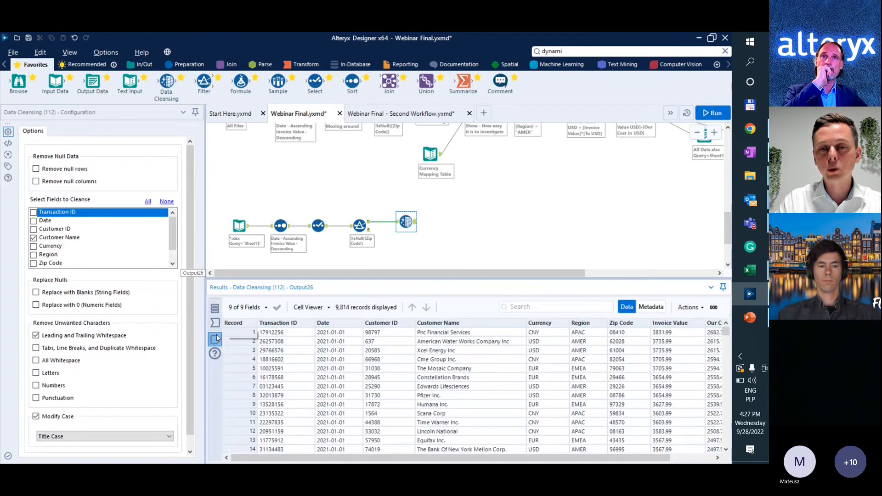
{"action": "left_click", "coordinate": [215, 339]}
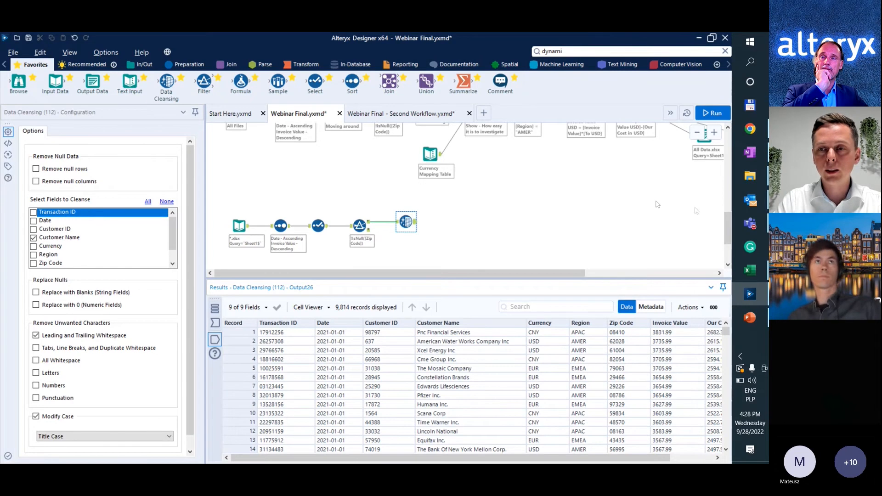
Connect a Filter tool after Data Cleansing with the basic filter Region Equals AMER.
{"action": "mouse_move", "coordinate": [727, 220]}
{"action": "left_mouse_down"}
{"action": "mouse_move", "coordinate": [728, 206]}
{"action": "mouse_move", "coordinate": [727, 220]}
{"action": "left_mouse_up"}
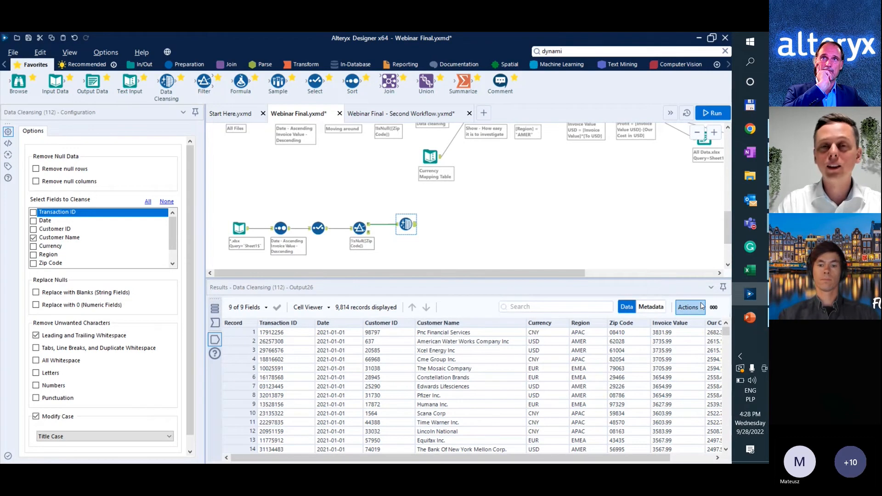
{"action": "left_click_drag", "start_coordinate": [167, 83], "coordinate": [447, 225]}
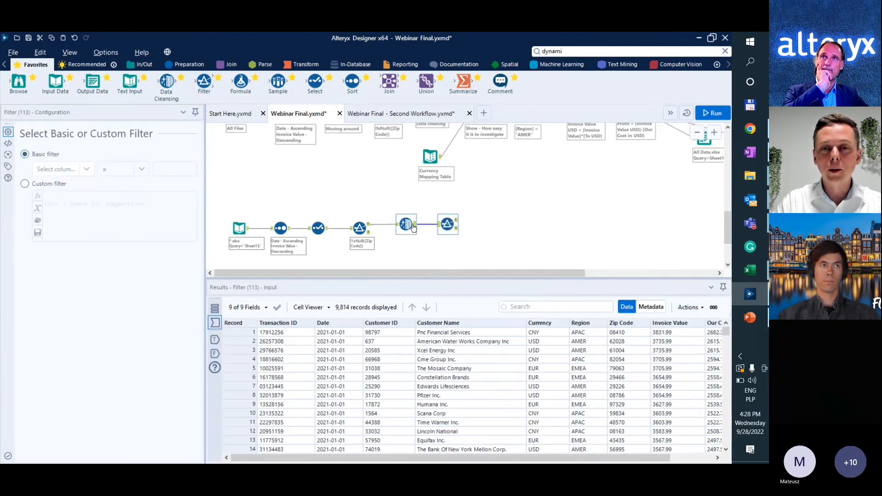
{"action": "left_click", "coordinate": [49, 169]}
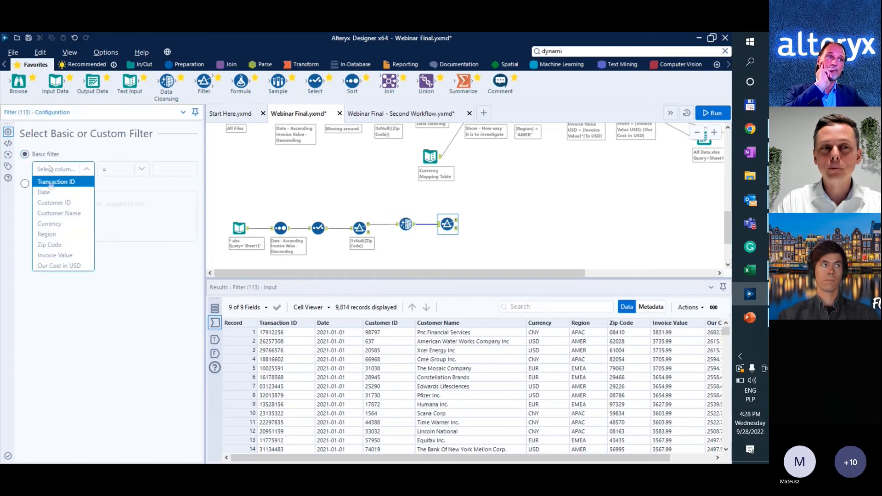
{"action": "left_click", "coordinate": [45, 233]}
{"action": "left_click", "coordinate": [174, 169]}
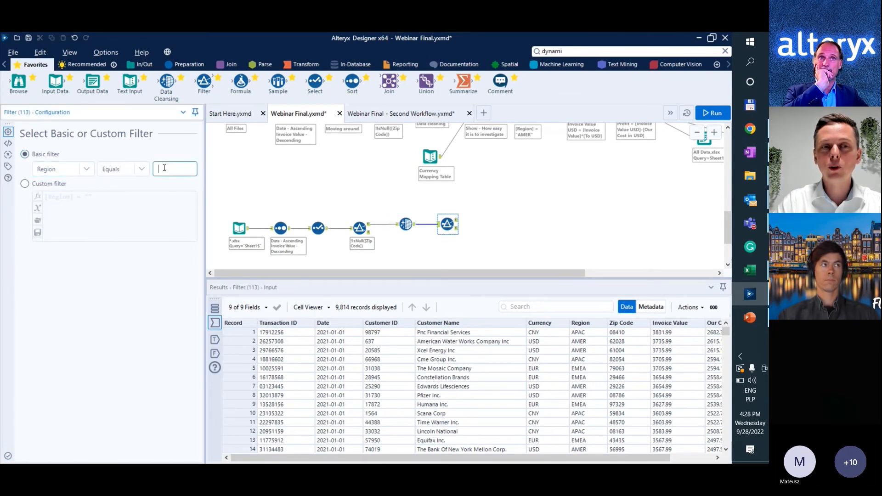
{"action": "type", "text": "AMER"}
{"action": "scroll", "coordinate": [644, 264], "scroll_direction": "up", "scroll_amount": 1}
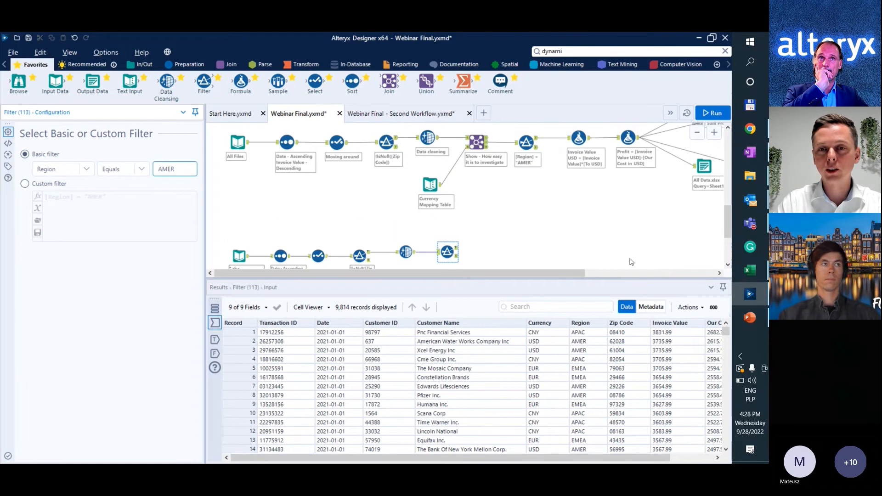
{"action": "scroll", "coordinate": [576, 245], "scroll_direction": "down", "scroll_amount": 2}
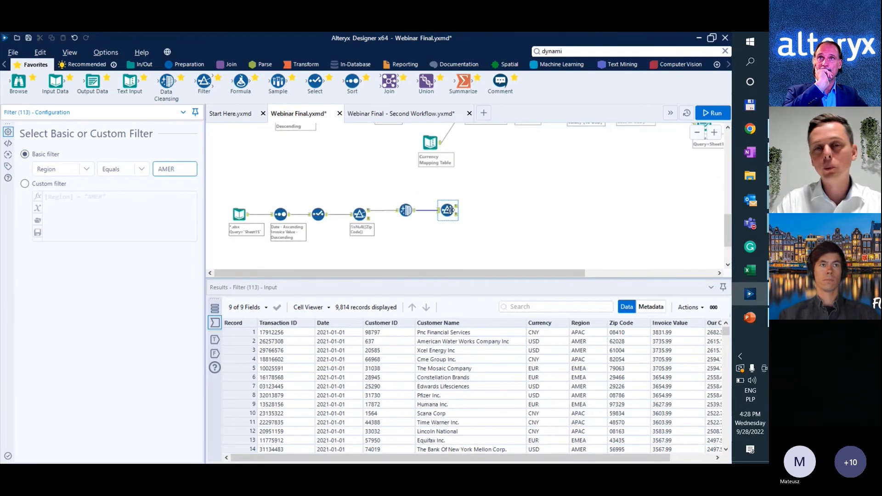
{"action": "left_click", "coordinate": [484, 226]}
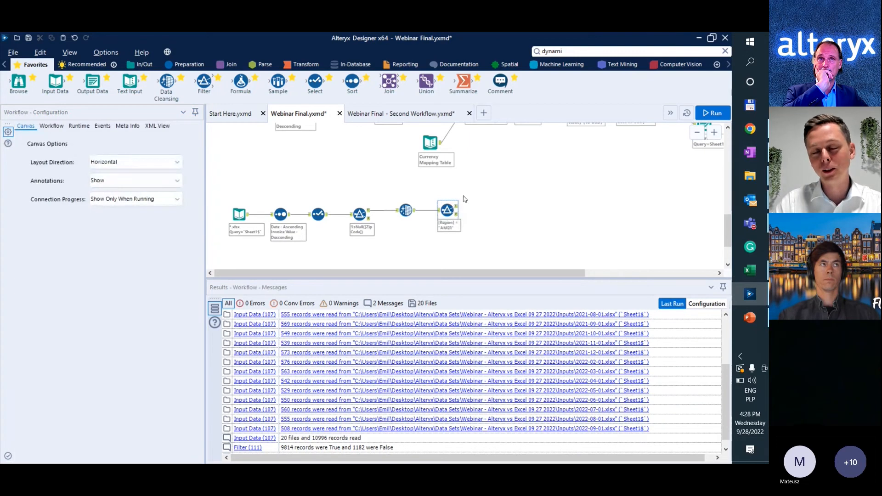
{"action": "scroll", "coordinate": [460, 202], "scroll_direction": "up", "scroll_amount": 1}
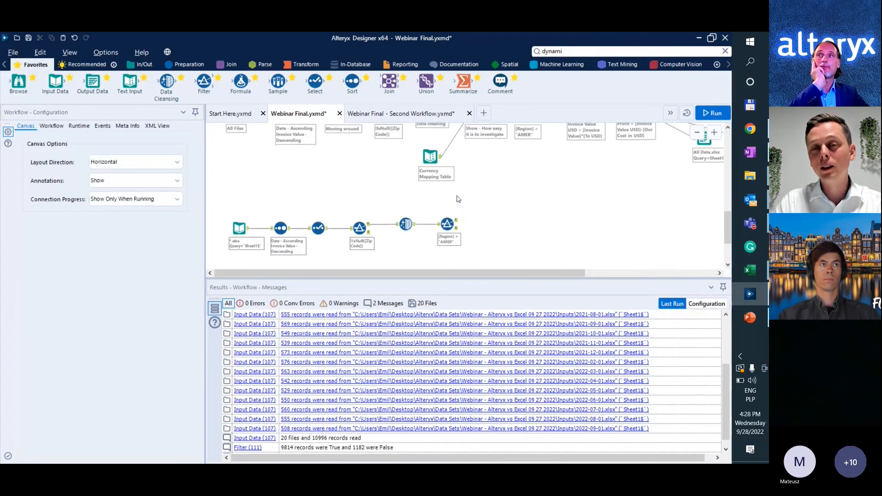
{"action": "scroll", "coordinate": [457, 207], "scroll_direction": "up", "scroll_amount": 1}
{"action": "scroll", "coordinate": [457, 207], "scroll_direction": "down", "scroll_amount": 1}
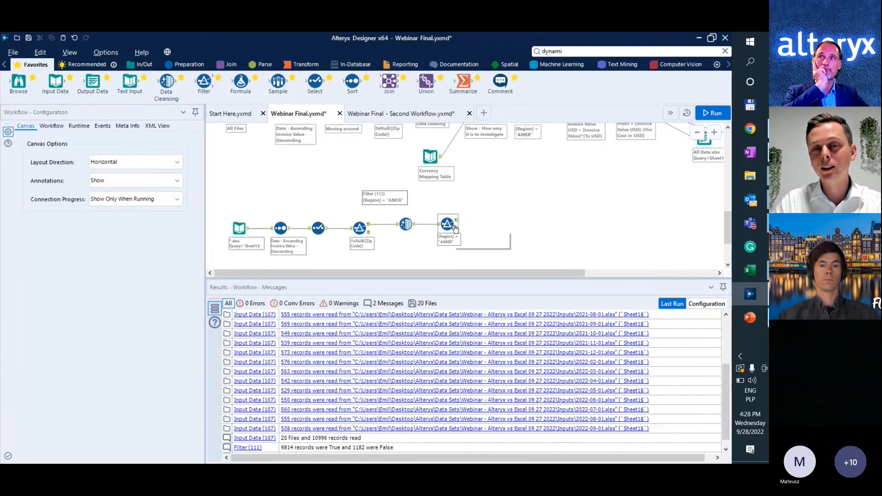
{"action": "scroll", "coordinate": [475, 225], "scroll_direction": "up", "scroll_amount": 1}
{"action": "scroll", "coordinate": [474, 225], "scroll_direction": "down", "scroll_amount": 1}
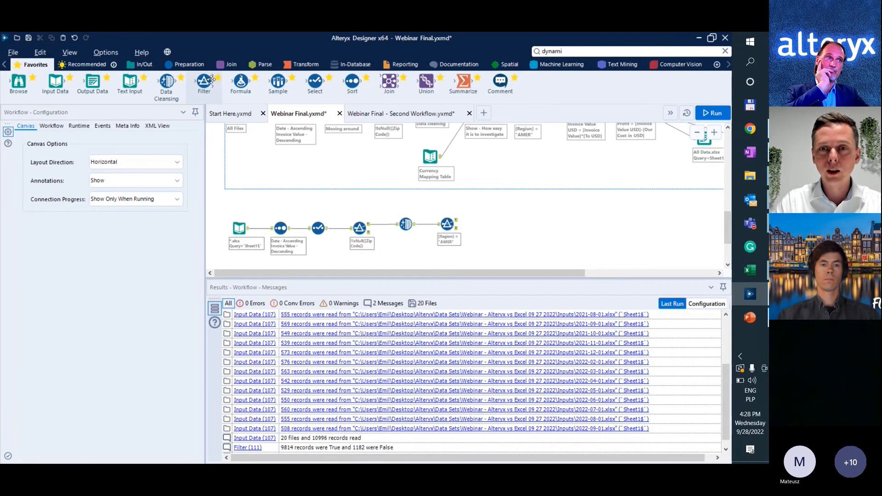
Connect a Formula tool to the Region filter's True output, start a field reference in its expression, and leave a wide gap before it.
{"action": "left_click_drag", "start_coordinate": [241, 82], "coordinate": [486, 221]}
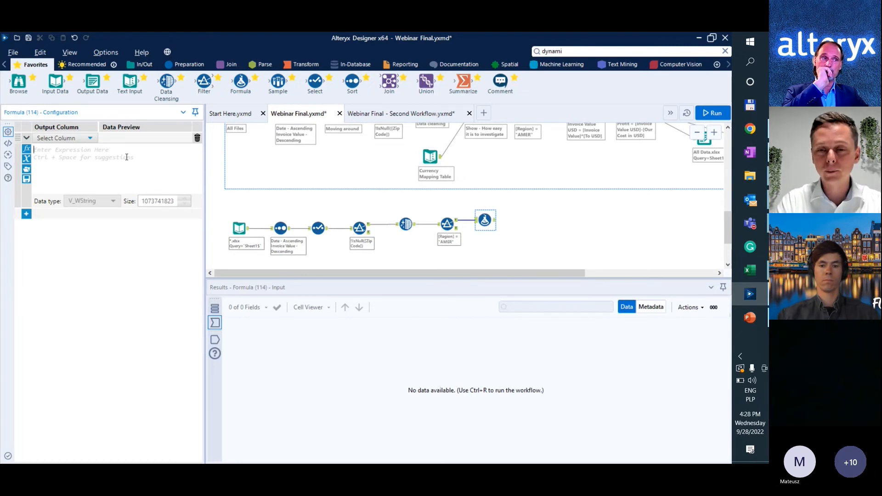
{"action": "type", "text": "["}
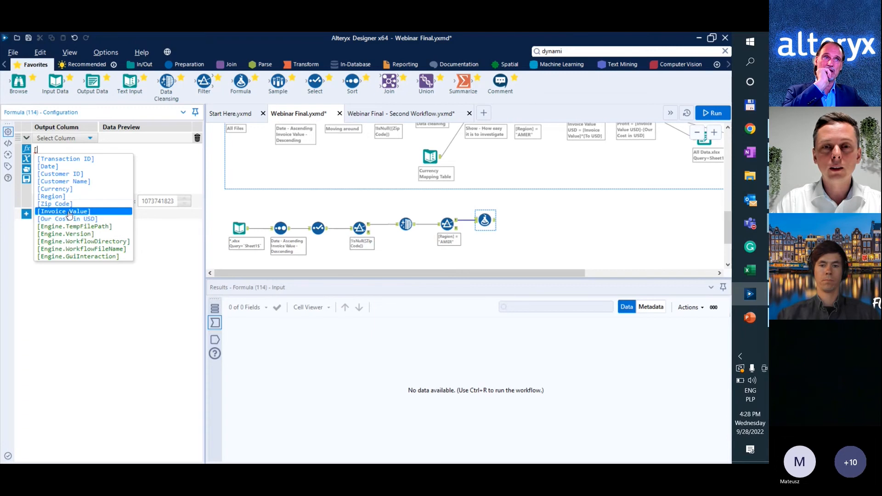
{"action": "left_click", "coordinate": [490, 225]}
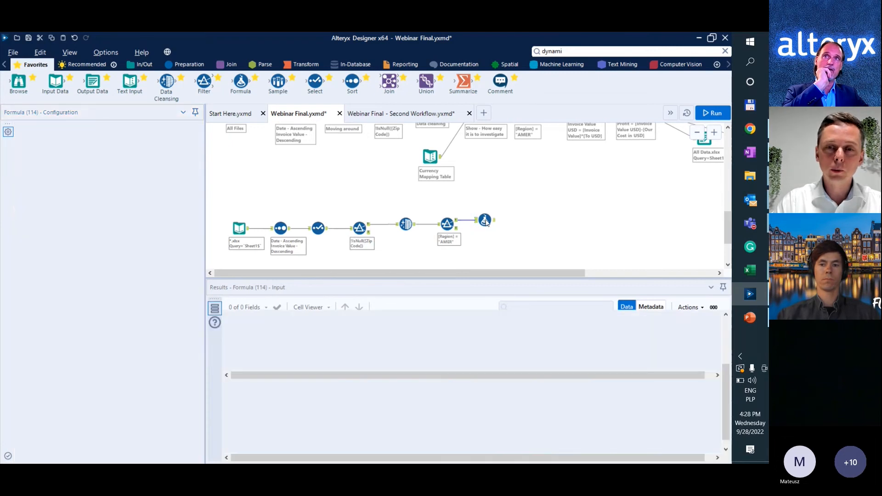
{"action": "left_click_drag", "start_coordinate": [512, 223], "coordinate": [554, 223]}
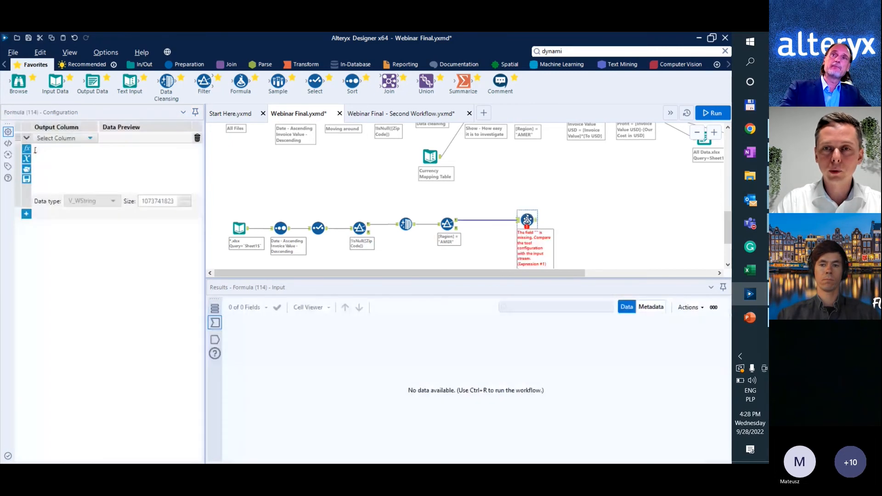
Search for the Join tool and insert it on the connection between the Region filter and the Formula tool.
{"action": "left_click", "coordinate": [574, 52]}
{"action": "type", "text": "join"}
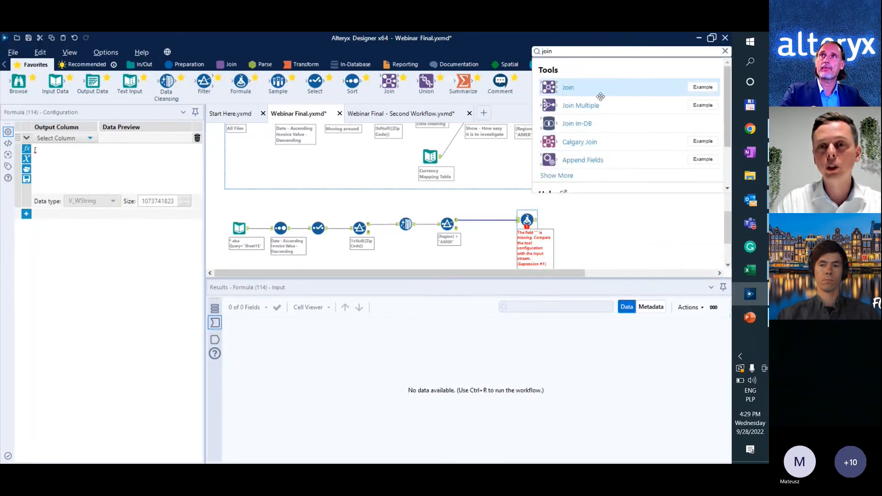
{"action": "left_click_drag", "start_coordinate": [597, 92], "coordinate": [528, 222]}
{"action": "scroll", "coordinate": [526, 231], "scroll_direction": "down", "scroll_amount": 1}
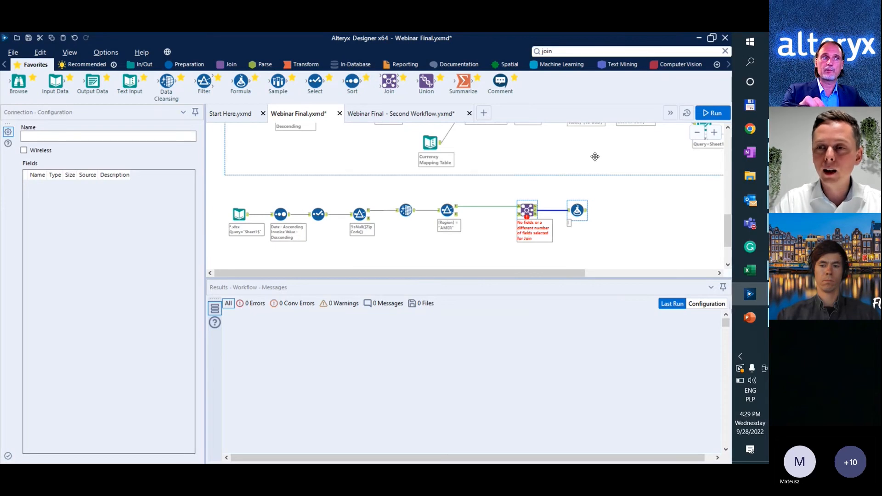
Switch to OneNote and copy the Currency and To USD conversion table from the Webinar page.
{"action": "mouse_move", "coordinate": [747, 314]}
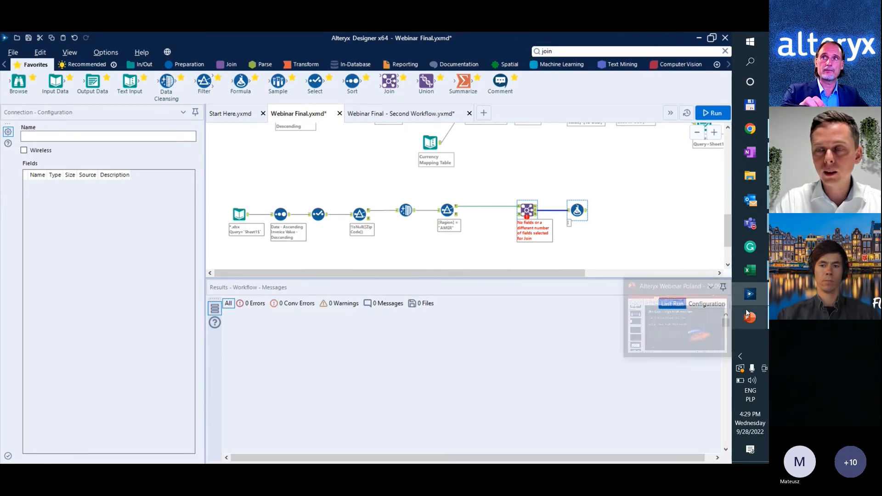
{"action": "mouse_move", "coordinate": [747, 153]}
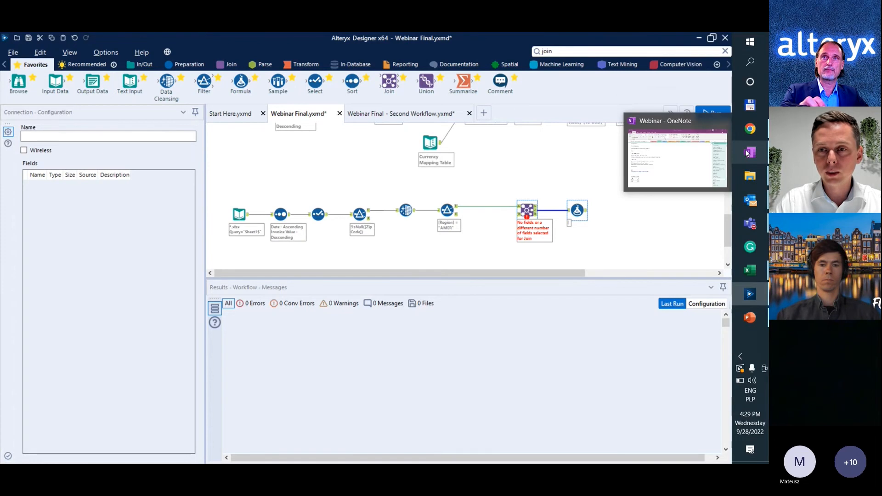
{"action": "left_click", "coordinate": [743, 153]}
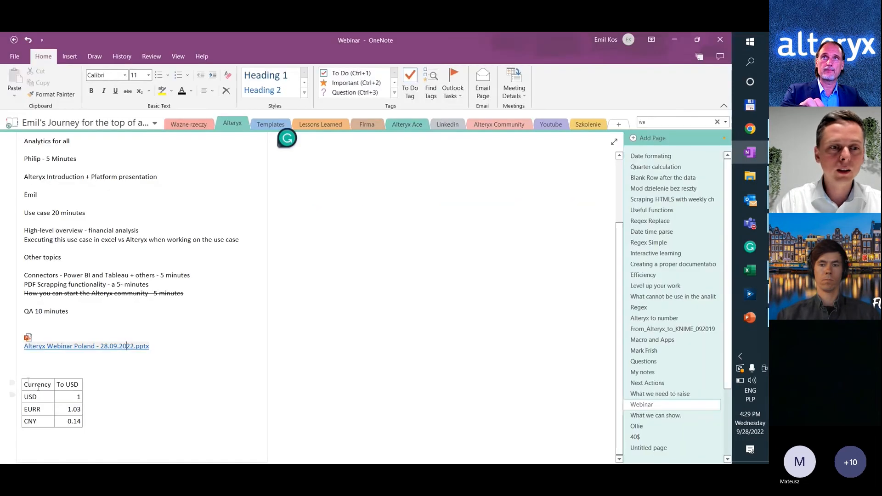
{"action": "left_click_drag", "start_coordinate": [37, 389], "coordinate": [67, 421]}
{"action": "key", "text": "ctrl+c"}
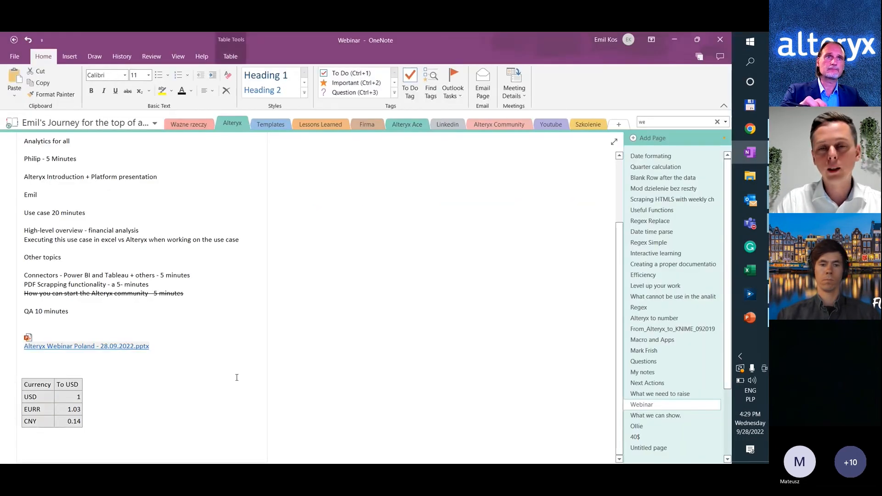
Return to Alteryx Designer and paste the copied currency table as a Text Input below the Region filter, checking it against OneNote.
{"action": "key", "text": "alt+Tab"}
{"action": "scroll", "coordinate": [470, 231], "scroll_direction": "down", "scroll_amount": 2}
{"action": "left_click", "coordinate": [475, 235]}
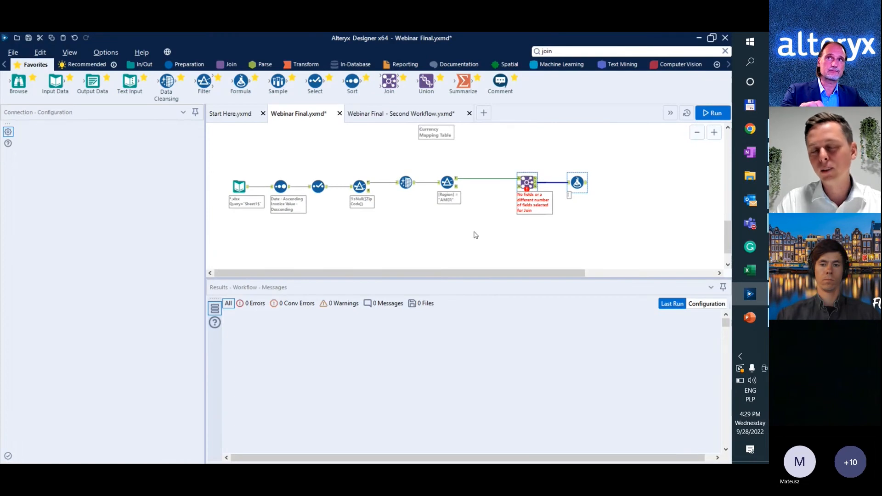
{"action": "key", "text": "ctrl+v"}
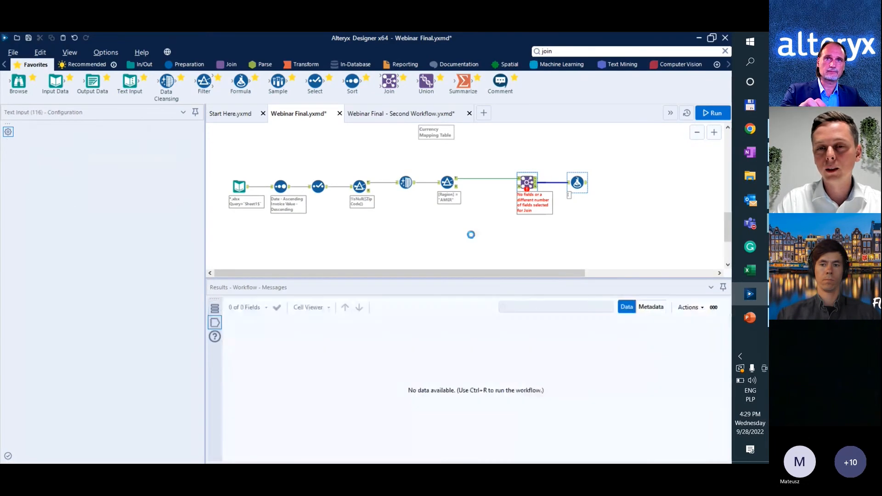
{"action": "scroll", "coordinate": [471, 239], "scroll_direction": "down", "scroll_amount": 1}
{"action": "left_click_drag", "start_coordinate": [484, 232], "coordinate": [469, 232]}
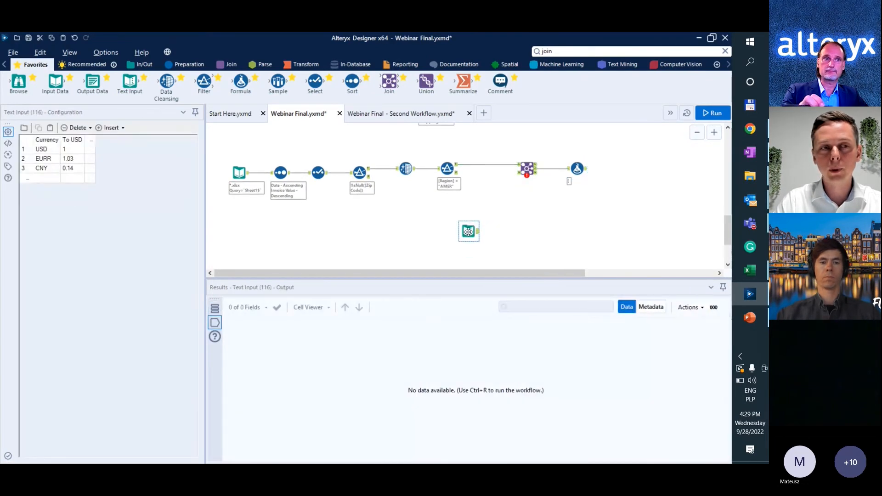
{"action": "key", "text": "alt+Tab"}
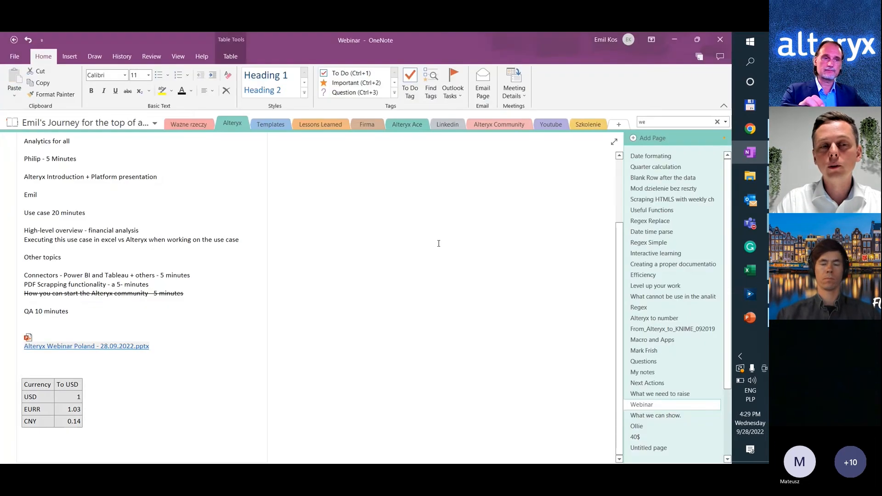
{"action": "key", "text": "alt+Tab"}
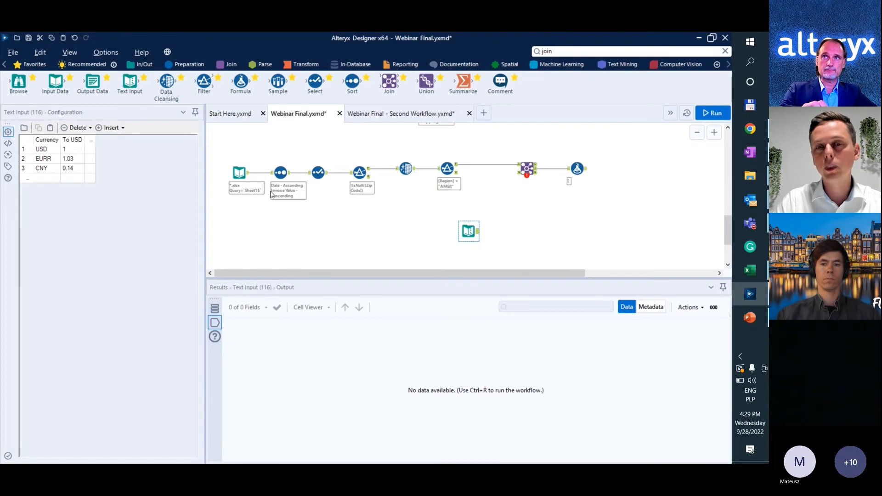
Connect the currency Text Input to the Join tool's Right input and join both inputs on the Currency field.
{"action": "left_click_drag", "start_coordinate": [477, 234], "coordinate": [522, 189]}
{"action": "left_click", "coordinate": [528, 171]}
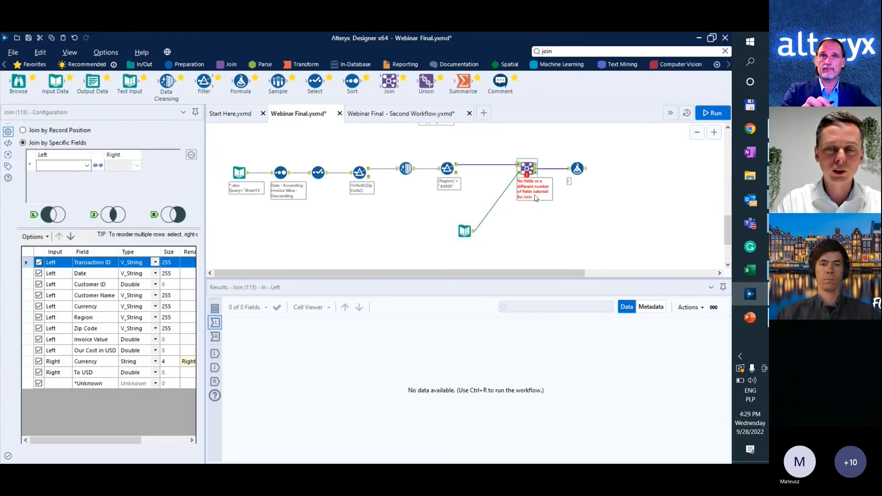
{"action": "left_click", "coordinate": [87, 166]}
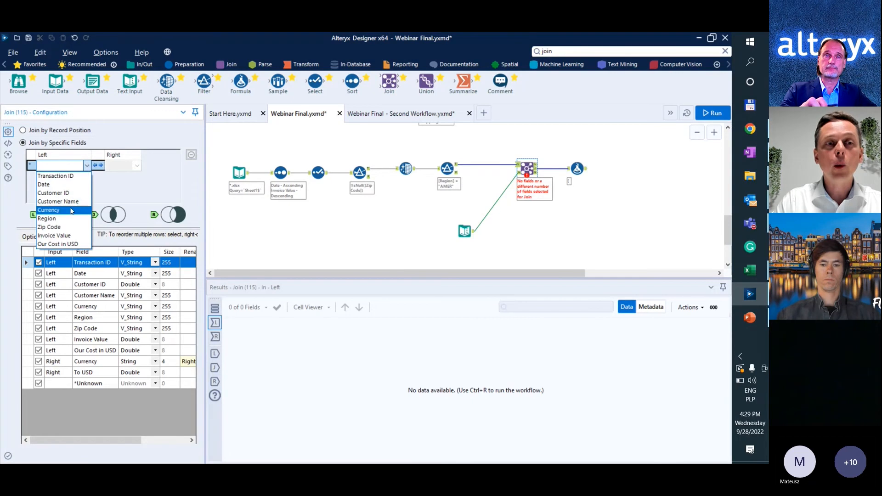
{"action": "left_click", "coordinate": [50, 210]}
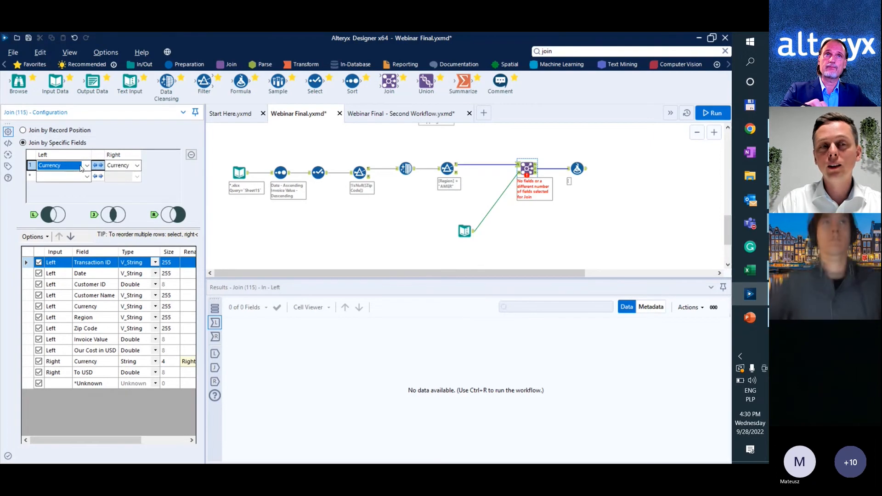
{"action": "left_click", "coordinate": [86, 177]}
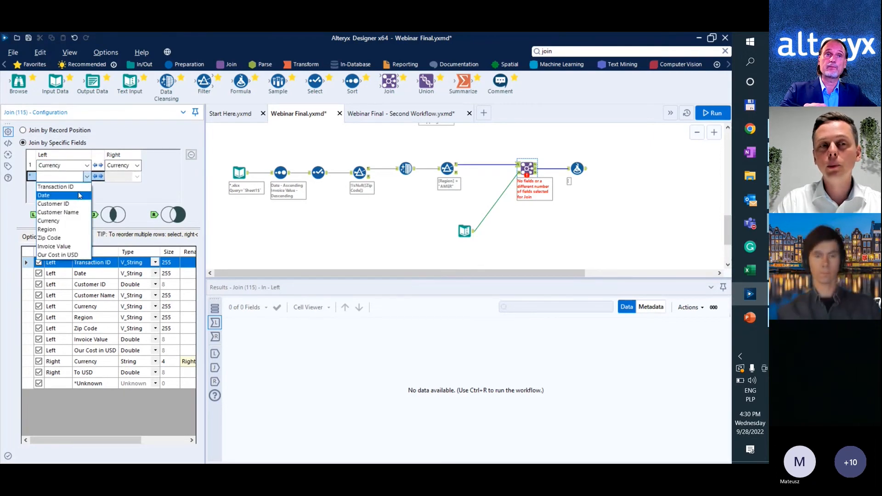
{"action": "left_click", "coordinate": [51, 191]}
{"action": "left_click", "coordinate": [118, 176]}
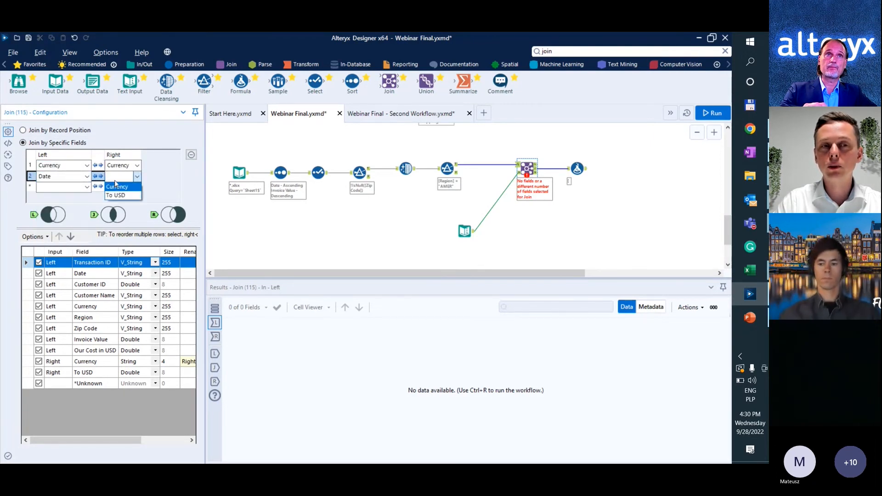
{"action": "left_click", "coordinate": [118, 195]}
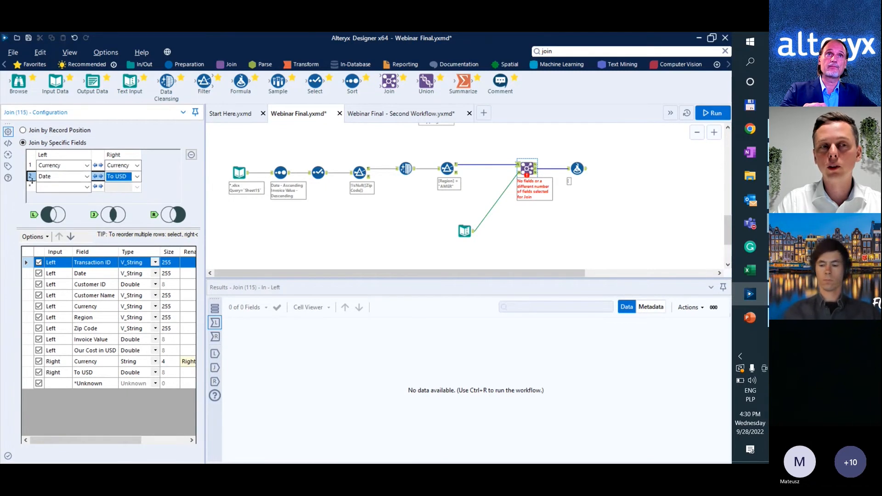
{"action": "left_click", "coordinate": [192, 155]}
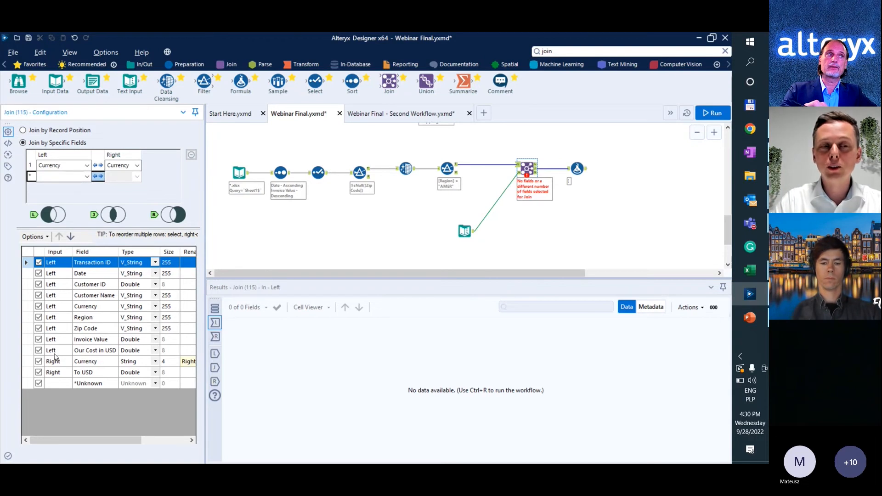
Exclude the Right input's duplicate Currency field from the Join output.
{"action": "left_click", "coordinate": [39, 362]}
{"action": "left_click", "coordinate": [350, 208]}
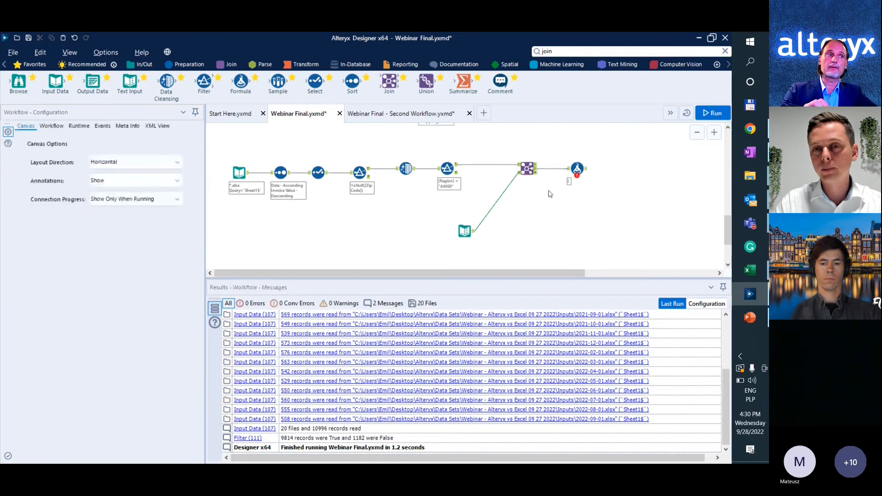
Delete the Formula tool after the Join and run the workflow.
{"action": "scroll", "coordinate": [554, 184], "scroll_direction": "up", "scroll_amount": 2}
{"action": "left_click", "coordinate": [590, 166]}
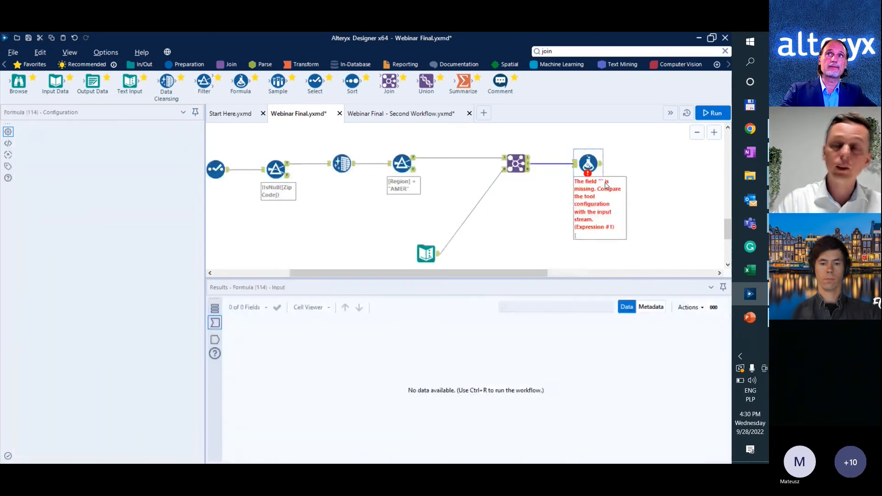
{"action": "key", "text": "Delete"}
{"action": "key", "text": "ctrl+r"}
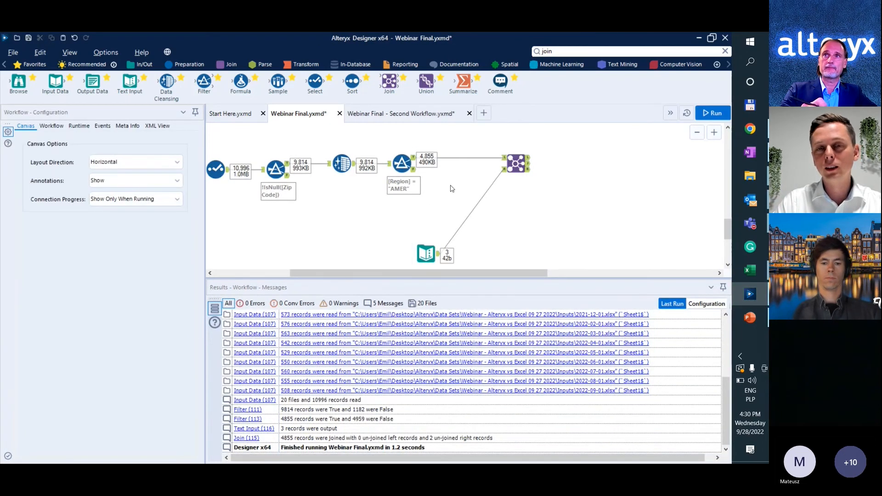
Examine the Join tool's joined records, followed by its unjoined Left and Right outputs.
{"action": "left_click", "coordinate": [515, 163]}
{"action": "scroll", "coordinate": [517, 175], "scroll_direction": "up", "scroll_amount": 3}
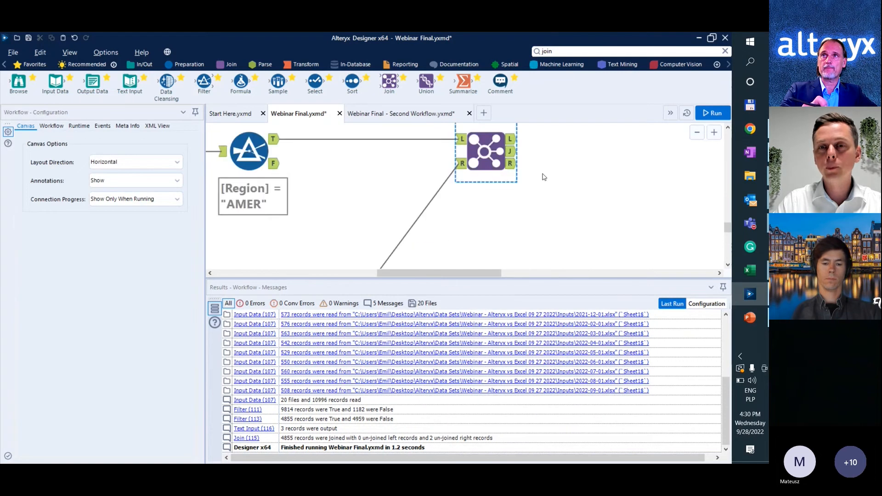
{"action": "left_click", "coordinate": [511, 197]}
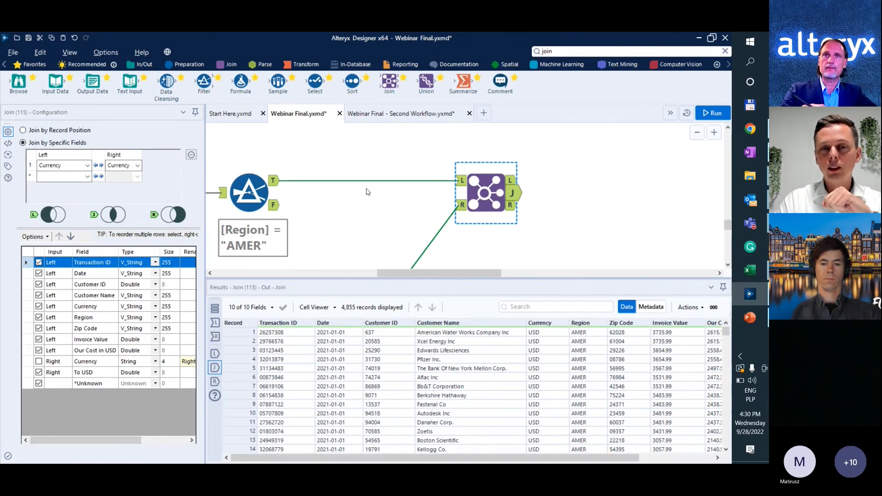
{"action": "left_click", "coordinate": [511, 184]}
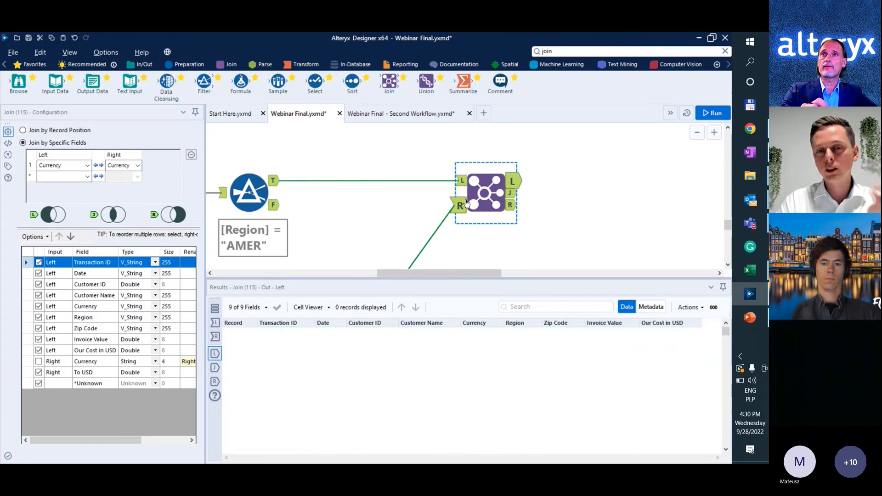
{"action": "scroll", "coordinate": [467, 204], "scroll_direction": "down", "scroll_amount": 2}
{"action": "scroll", "coordinate": [468, 205], "scroll_direction": "up", "scroll_amount": 1}
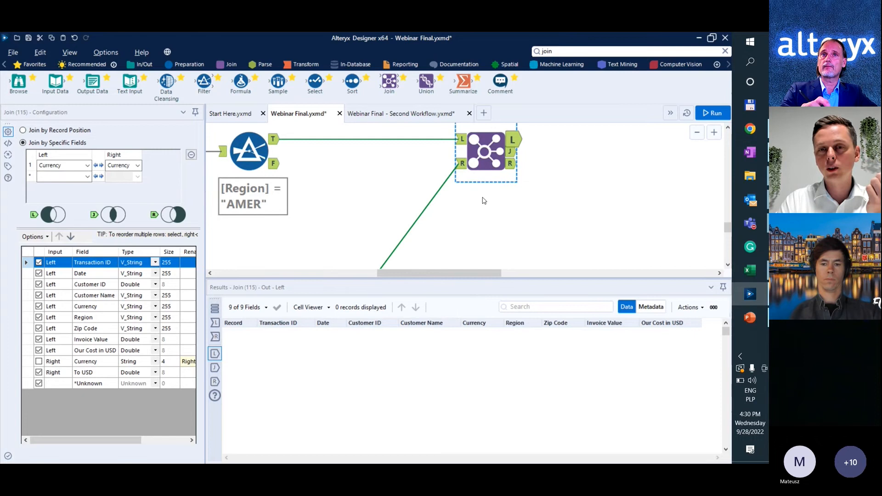
{"action": "left_click", "coordinate": [514, 172]}
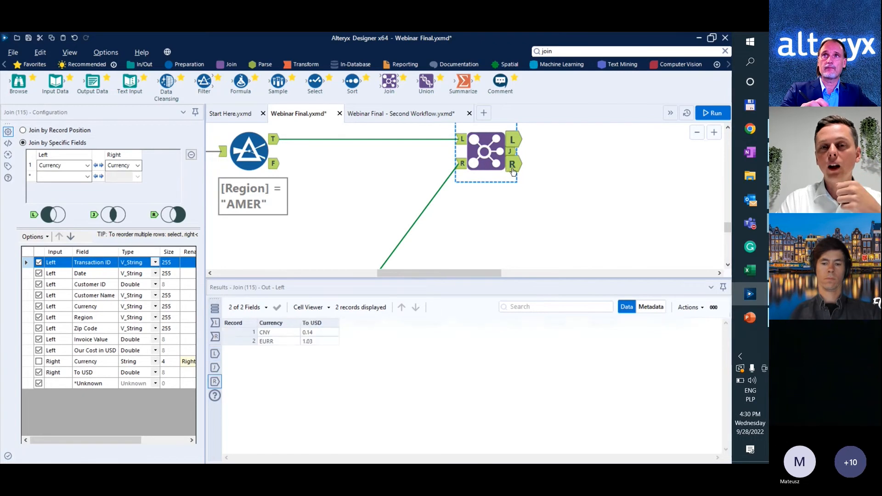
Inspect the EURR record in the Join tool's unjoined Right output and locate the currency Text Input that feeds it.
{"action": "left_click", "coordinate": [269, 342]}
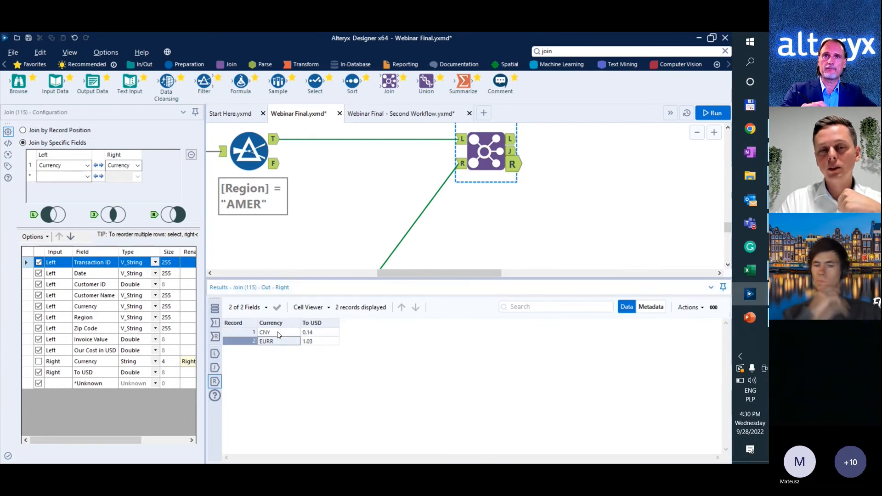
{"action": "key", "text": "ctrl+c"}
{"action": "left_click", "coordinate": [444, 288]}
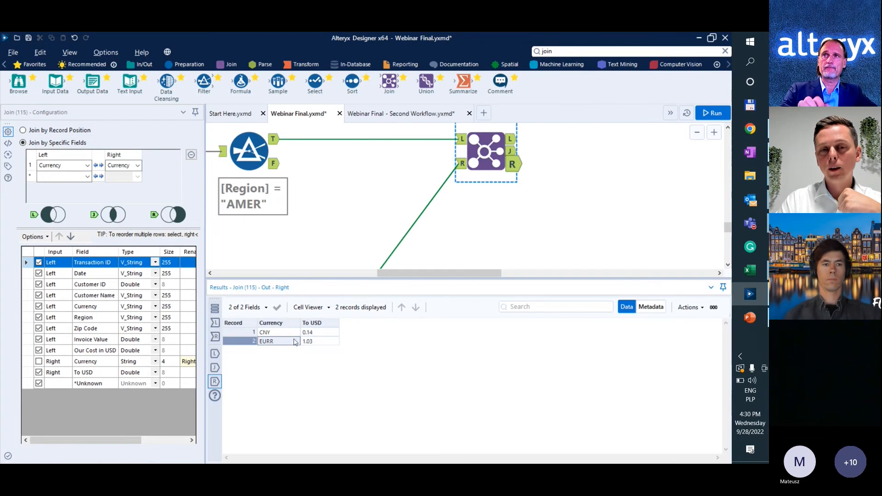
{"action": "scroll", "coordinate": [444, 260], "scroll_direction": "down", "scroll_amount": 3}
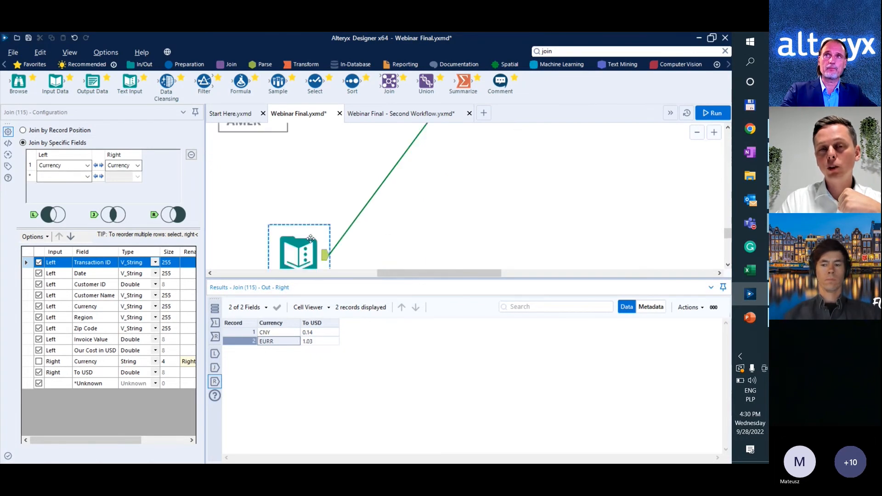
{"action": "scroll", "coordinate": [350, 240], "scroll_direction": "up", "scroll_amount": 1}
{"action": "scroll", "coordinate": [444, 227], "scroll_direction": "down", "scroll_amount": 2}
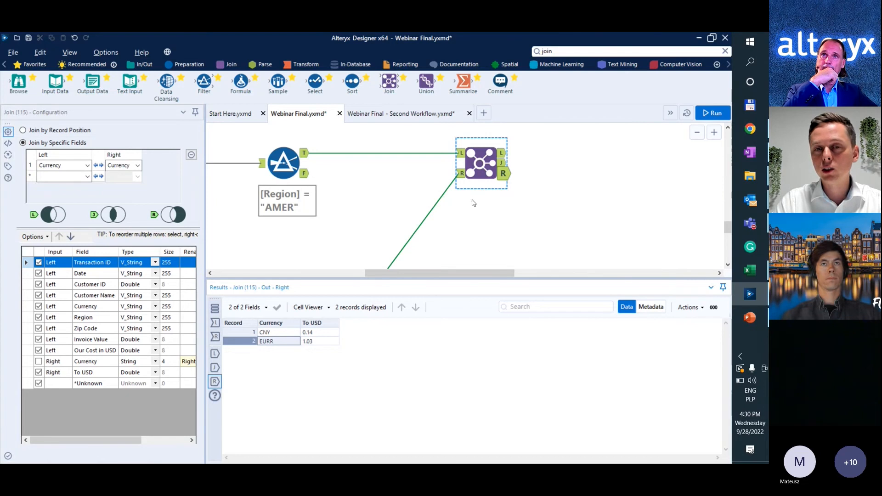
Add a Formula tool to the Join's joined output with the expression [Invoice Value]*[To USD].
{"action": "scroll", "coordinate": [474, 203], "scroll_direction": "down", "scroll_amount": 1}
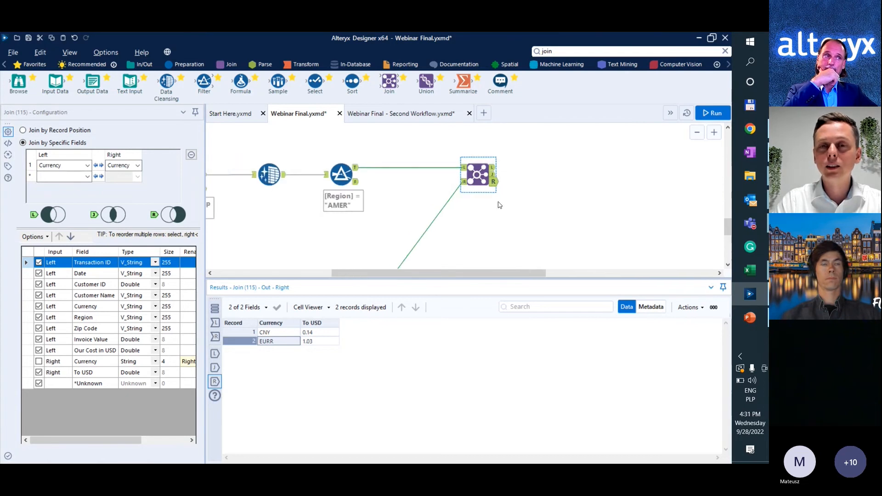
{"action": "left_click", "coordinate": [500, 205]}
{"action": "left_click_drag", "start_coordinate": [241, 83], "coordinate": [557, 174]}
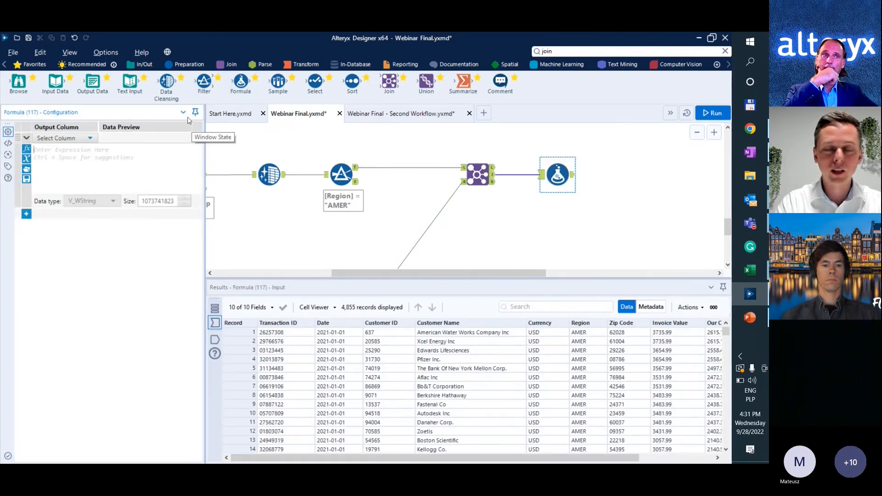
{"action": "type", "text": "["}
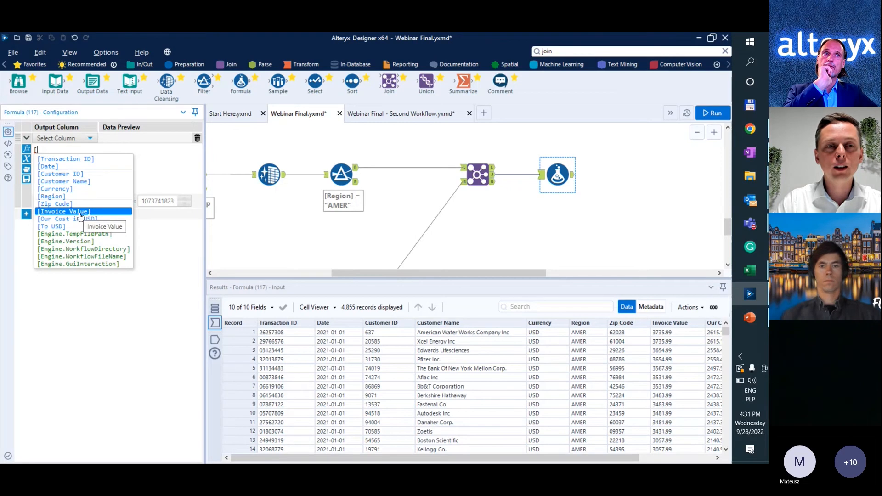
{"action": "left_click", "coordinate": [79, 212]}
{"action": "type", "text": "*["}
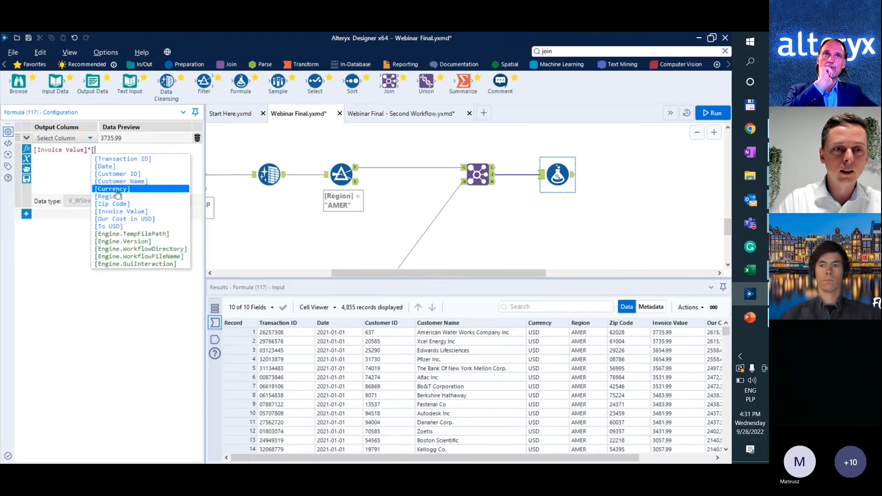
{"action": "left_click", "coordinate": [119, 226]}
Name the formula's new output column Invoice Value USD and set its data type to Double.
{"action": "left_click", "coordinate": [64, 139]}
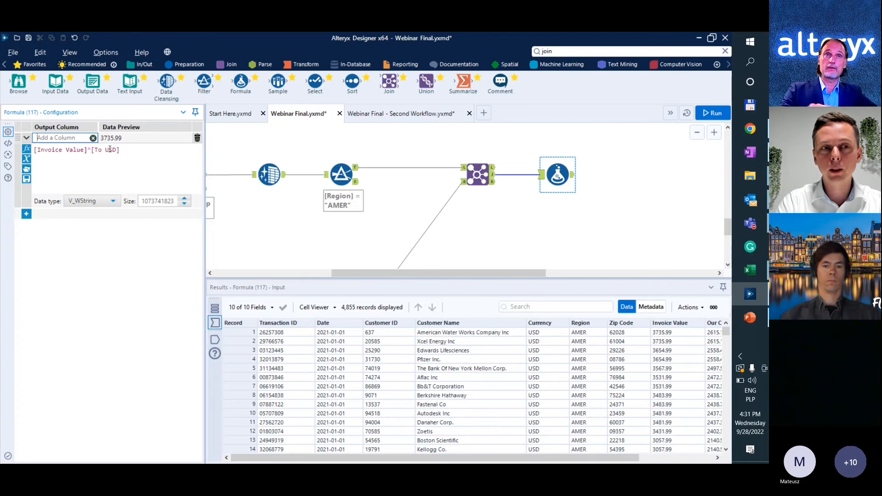
{"action": "type", "text": "Invoice V"}
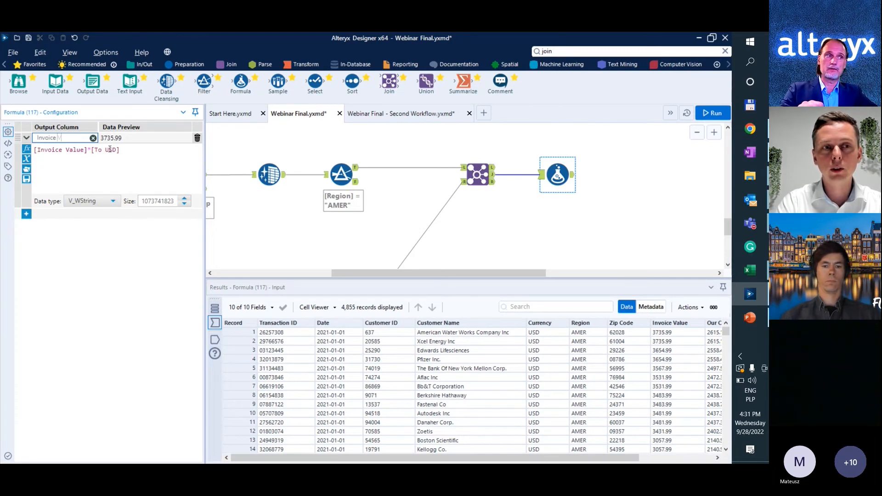
{"action": "type", "text": "alue USD"}
{"action": "left_click", "coordinate": [92, 201]}
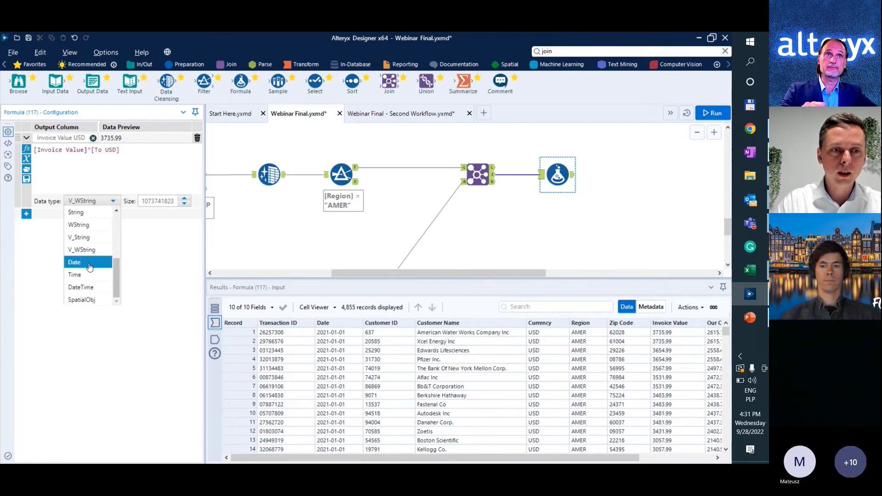
{"action": "scroll", "coordinate": [90, 266], "scroll_direction": "up", "scroll_amount": 2}
{"action": "left_click", "coordinate": [89, 263]}
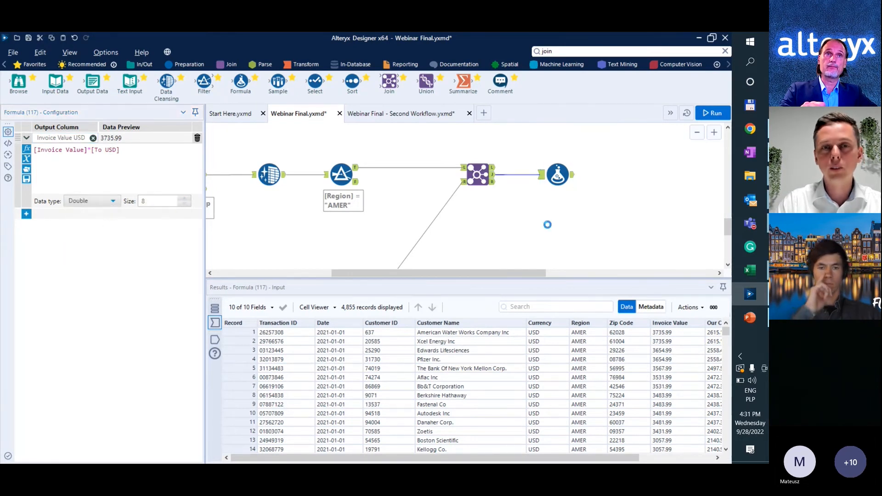
Add a second Formula tool after the Invoice Value USD formula and create an output column named Profit.
{"action": "left_click", "coordinate": [547, 225]}
{"action": "left_click_drag", "start_coordinate": [239, 85], "coordinate": [630, 175]}
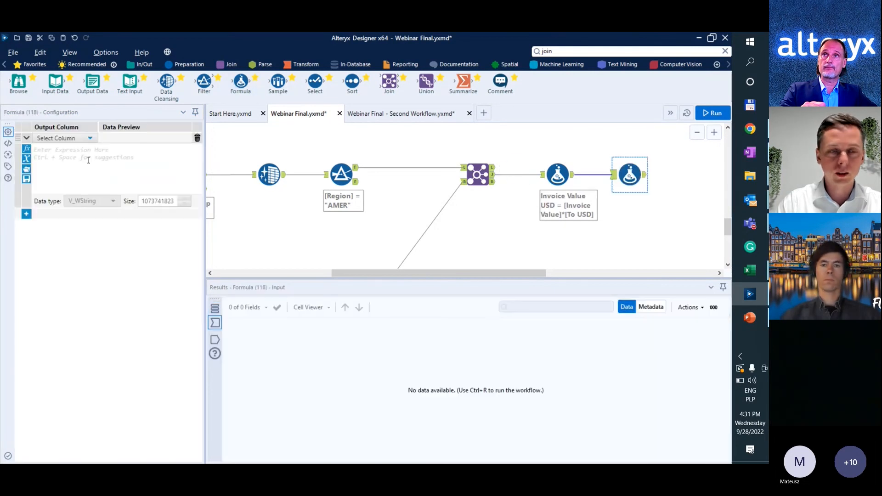
{"action": "left_click", "coordinate": [88, 160]}
{"action": "type", "text": "["}
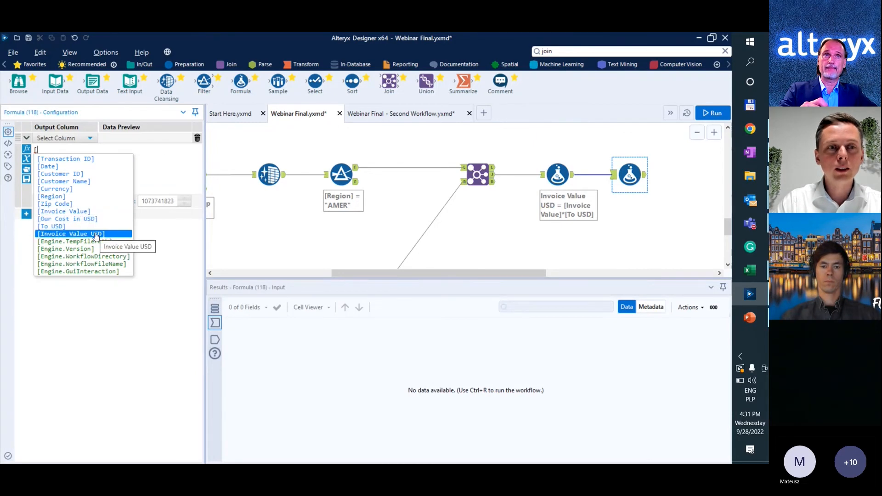
{"action": "left_click", "coordinate": [80, 139]}
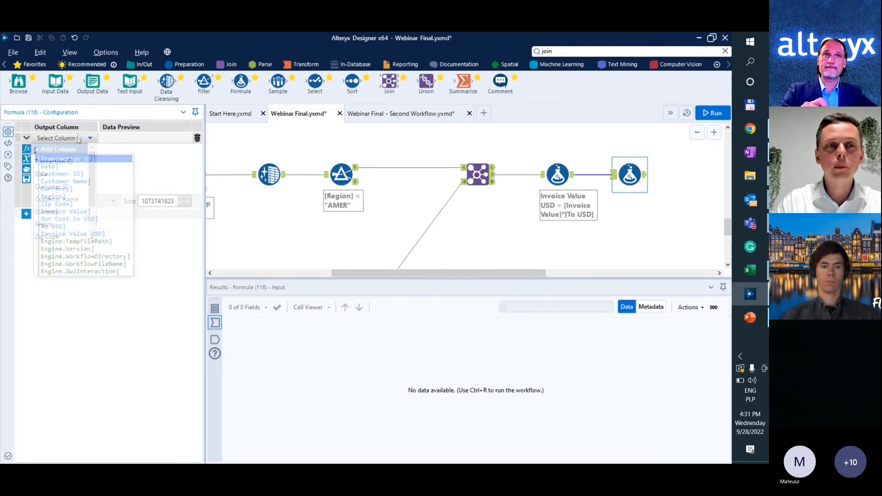
{"action": "left_click", "coordinate": [79, 139]}
{"action": "left_click", "coordinate": [57, 149]}
{"action": "type", "text": "Profit"}
Set the Profit column's expression to [Invoice Value USD]-[Our Cost in USD].
{"action": "left_click", "coordinate": [114, 154]}
{"action": "key", "text": "BackSpace"}
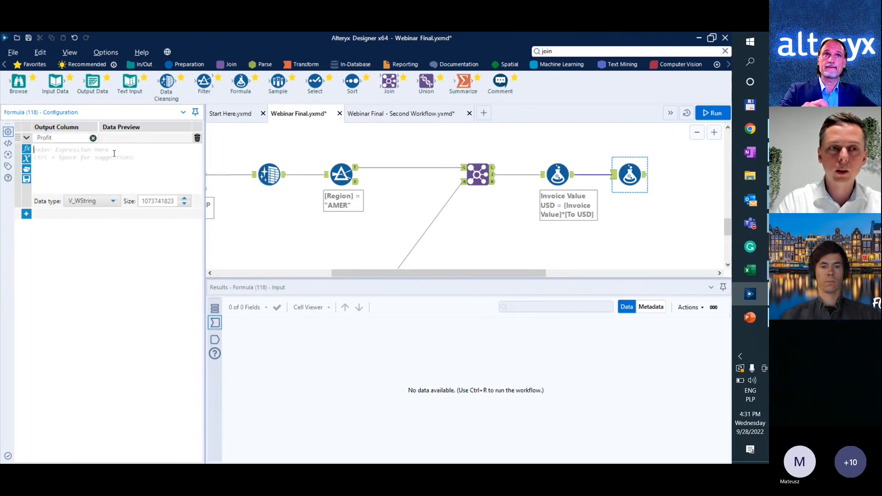
{"action": "type", "text": "["}
{"action": "left_click", "coordinate": [71, 234]}
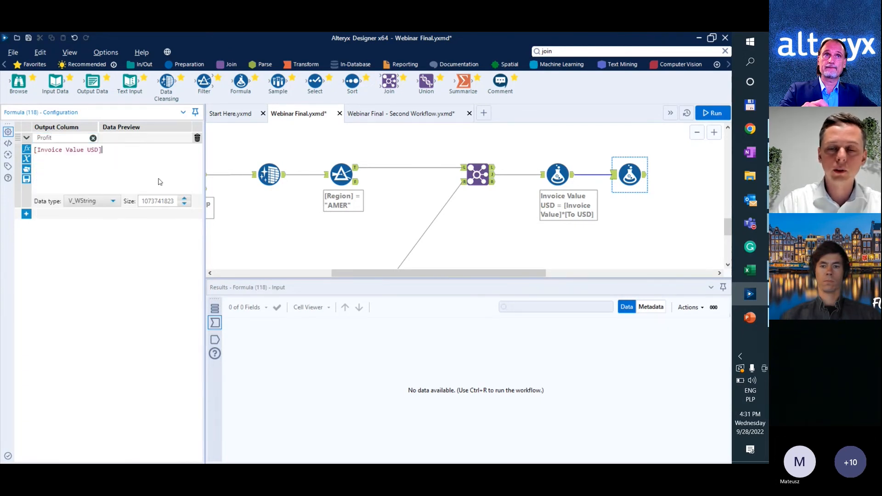
{"action": "type", "text": "-["}
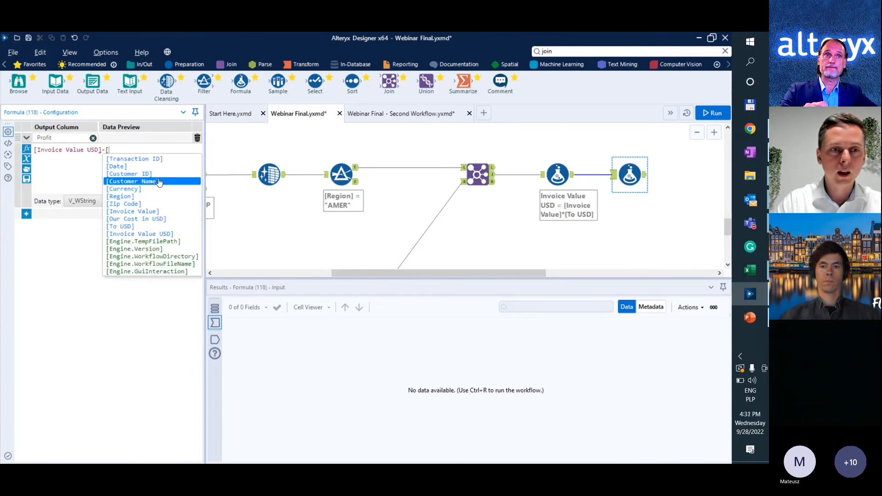
{"action": "left_click", "coordinate": [147, 222]}
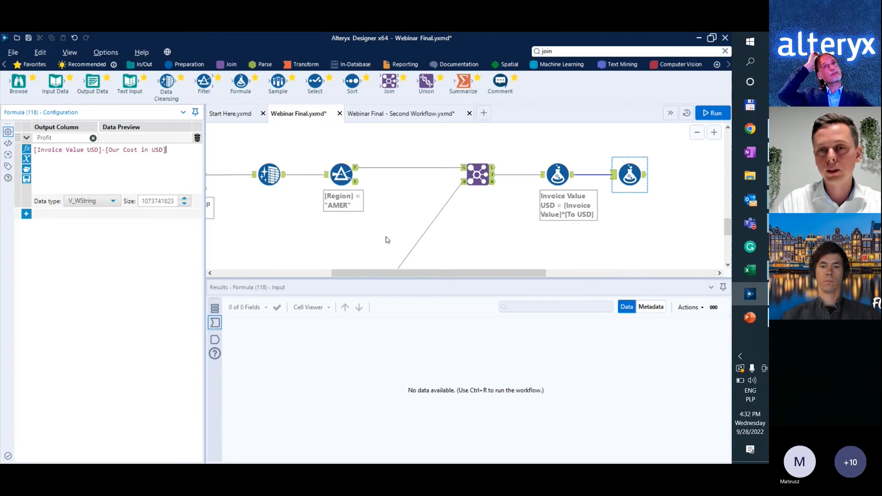
{"action": "left_click", "coordinate": [386, 239]}
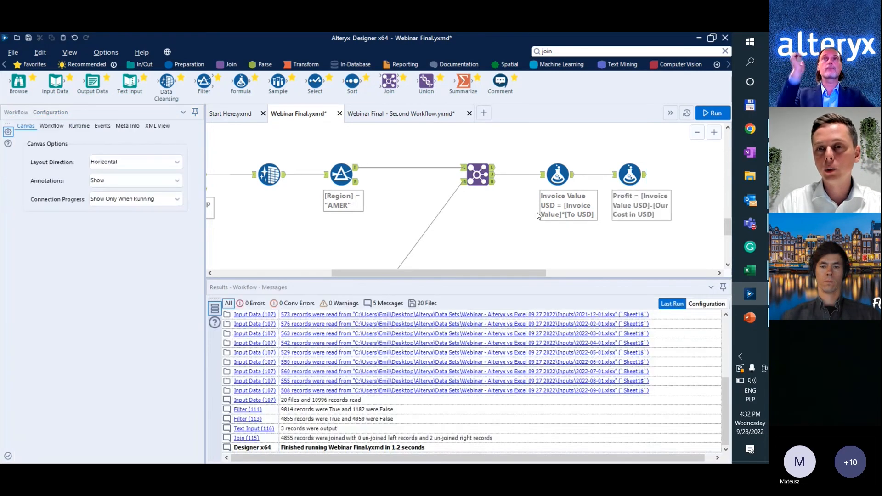
Run the workflow and view the output data of both Formula tools.
{"action": "key", "text": "ctrl+r"}
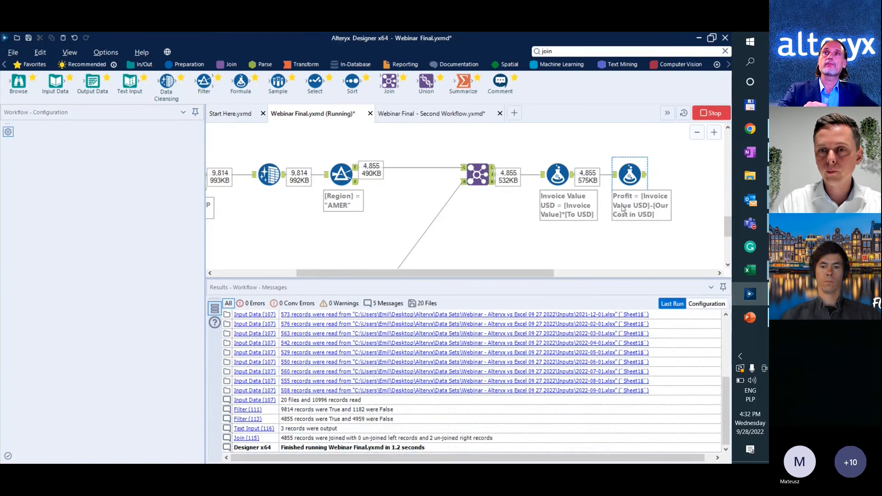
{"action": "scroll", "coordinate": [625, 208], "scroll_direction": "down", "scroll_amount": 2}
{"action": "scroll", "coordinate": [631, 193], "scroll_direction": "down", "scroll_amount": 1}
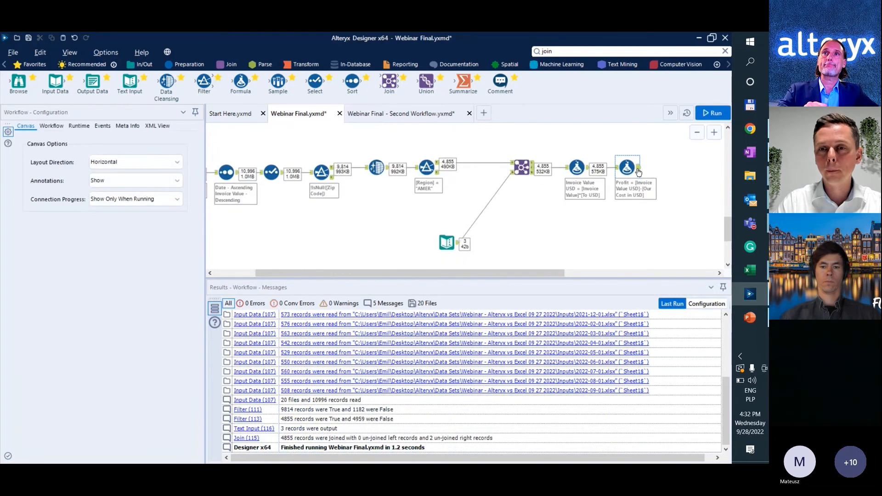
{"action": "left_click", "coordinate": [638, 172]}
{"action": "left_click", "coordinate": [590, 172]}
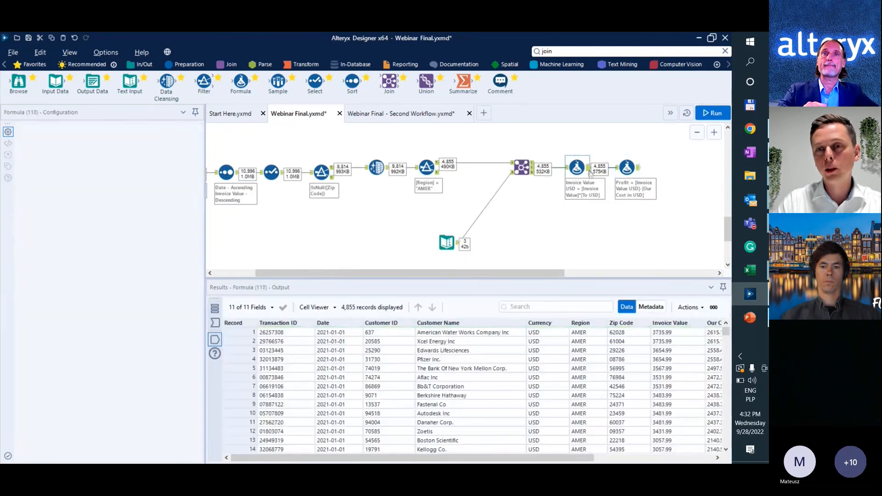
{"action": "left_click", "coordinate": [641, 171]}
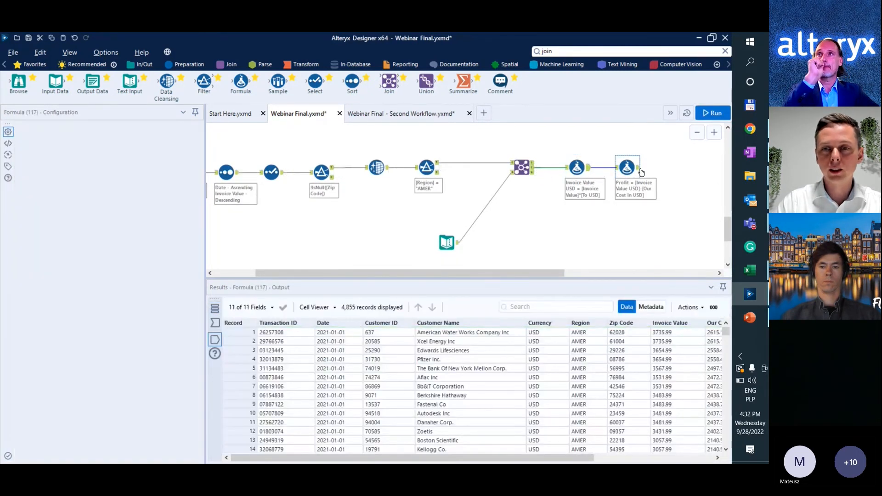
{"action": "left_click", "coordinate": [638, 167]}
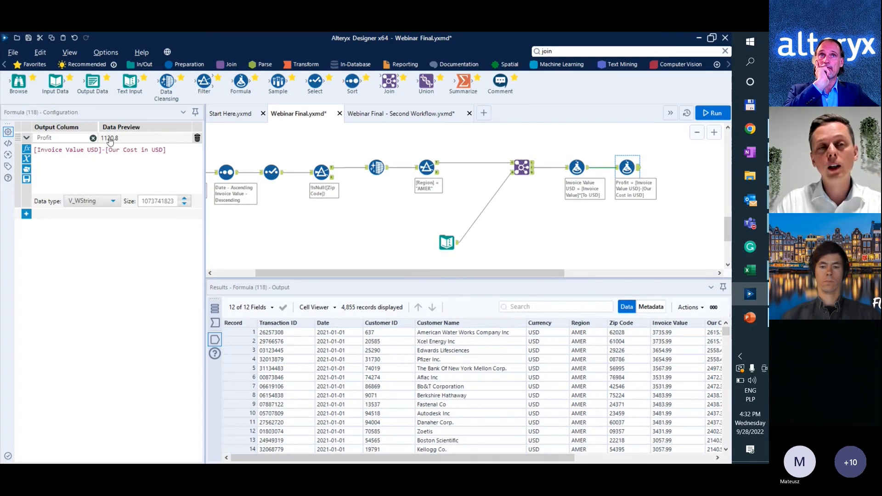
Set the Profit column's data type to Double and review the Invoice Value USD and Profit columns in the output.
{"action": "left_click", "coordinate": [110, 201]}
{"action": "scroll", "coordinate": [90, 275], "scroll_direction": "down", "scroll_amount": 2}
{"action": "scroll", "coordinate": [90, 275], "scroll_direction": "up", "scroll_amount": 1}
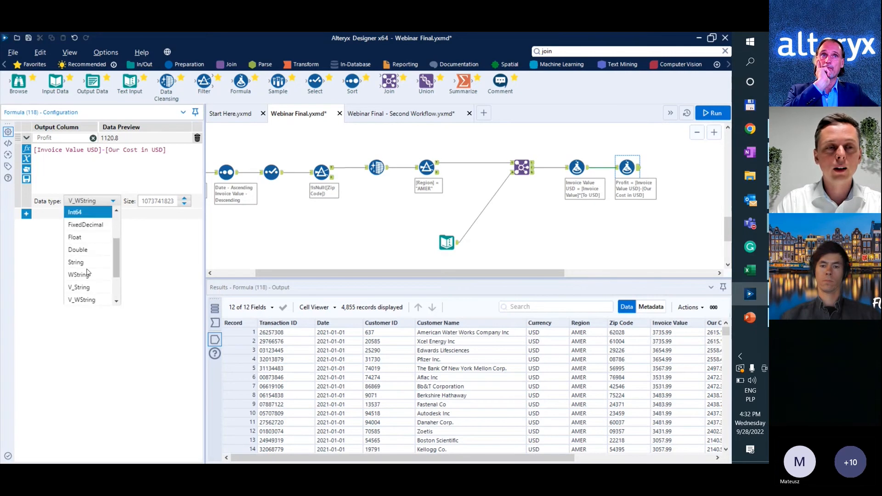
{"action": "left_click", "coordinate": [90, 251]}
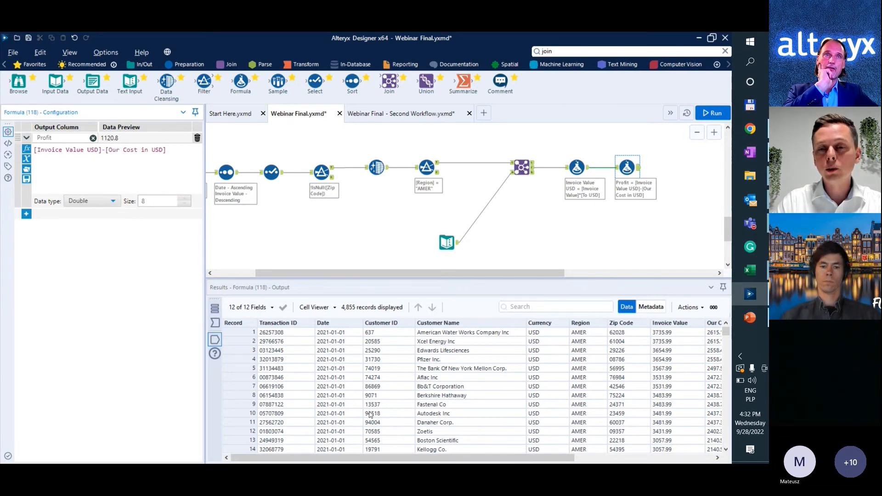
{"action": "left_click_drag", "start_coordinate": [448, 458], "coordinate": [595, 450]}
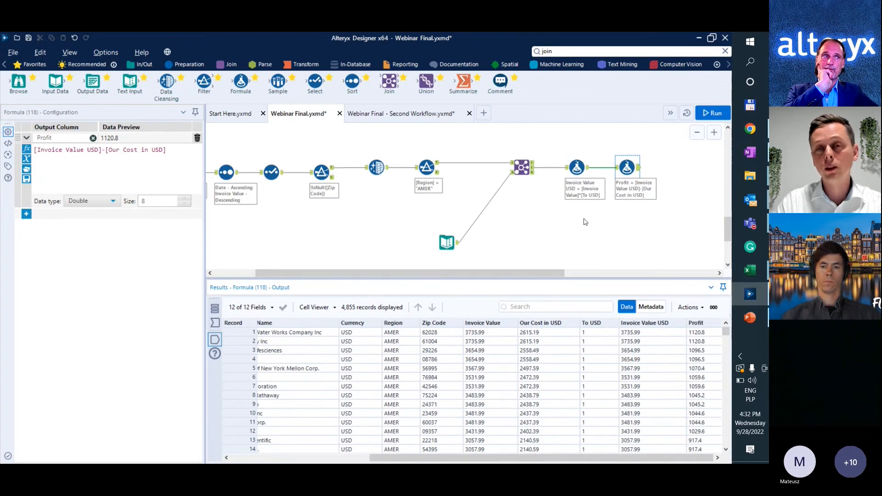
Add a Summarize tool after the Profit Formula tool.
{"action": "scroll", "coordinate": [526, 223], "scroll_direction": "down", "scroll_amount": 3}
{"action": "scroll", "coordinate": [524, 226], "scroll_direction": "down", "scroll_amount": 3}
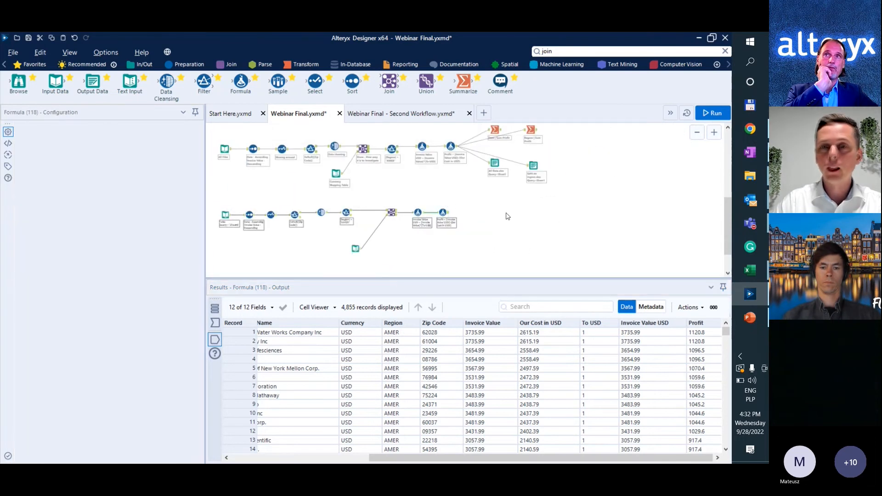
{"action": "left_click", "coordinate": [508, 217]}
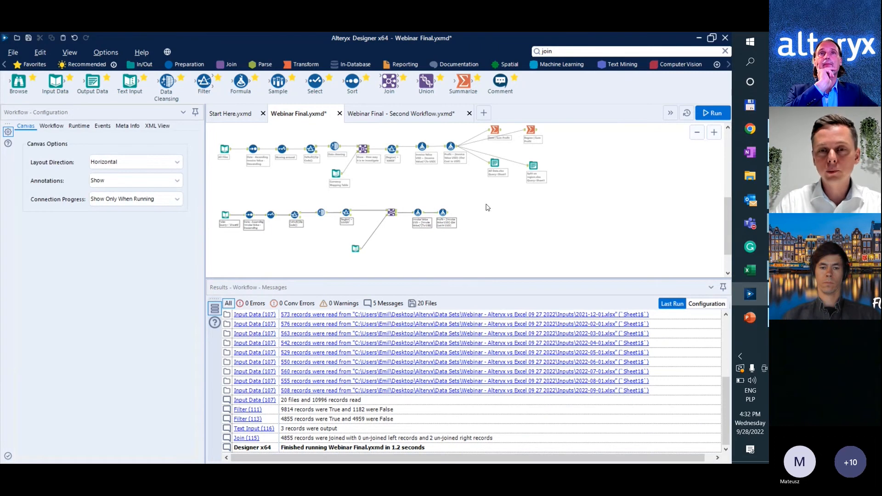
{"action": "left_click_drag", "start_coordinate": [463, 83], "coordinate": [475, 213]}
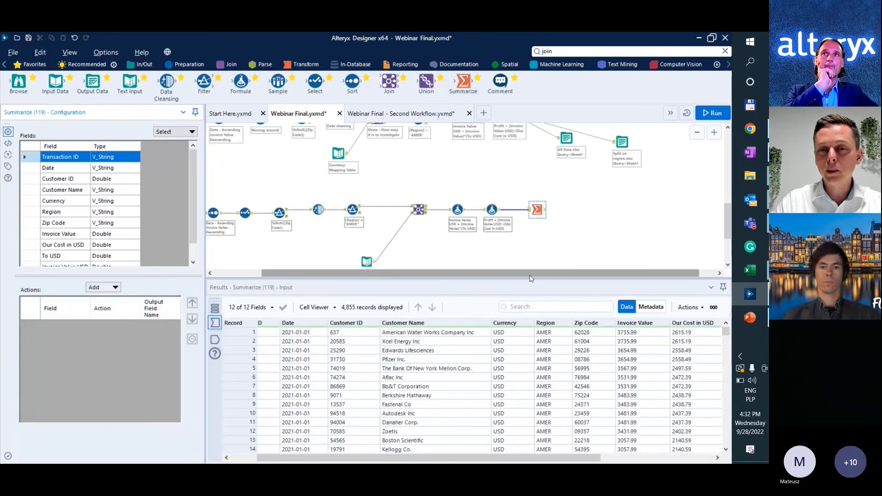
{"action": "left_click_drag", "start_coordinate": [531, 274], "coordinate": [564, 258]}
{"action": "scroll", "coordinate": [526, 240], "scroll_direction": "up", "scroll_amount": 1}
{"action": "scroll", "coordinate": [526, 240], "scroll_direction": "down", "scroll_amount": 1}
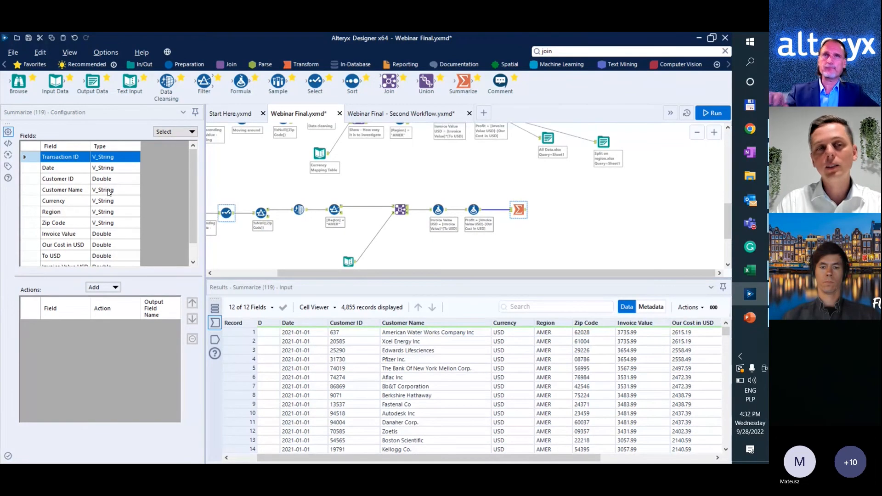
Group the Summarize tool's output by the Date field.
{"action": "left_click", "coordinate": [105, 168]}
{"action": "left_click", "coordinate": [112, 288]}
{"action": "left_click", "coordinate": [121, 278]}
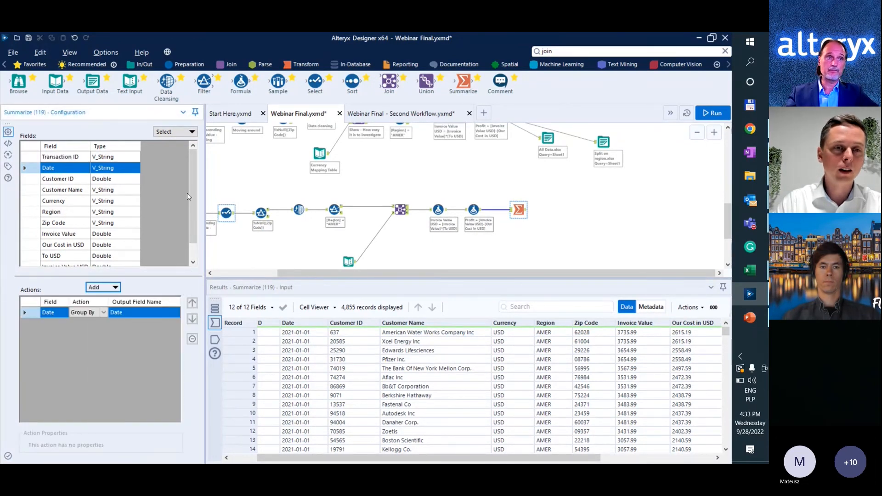
Add a Sum of the Profit field to the Summarize tool and run the workflow to view its output.
{"action": "scroll", "coordinate": [188, 197], "scroll_direction": "down", "scroll_amount": 2}
{"action": "left_click", "coordinate": [105, 256]}
{"action": "left_click", "coordinate": [111, 287]}
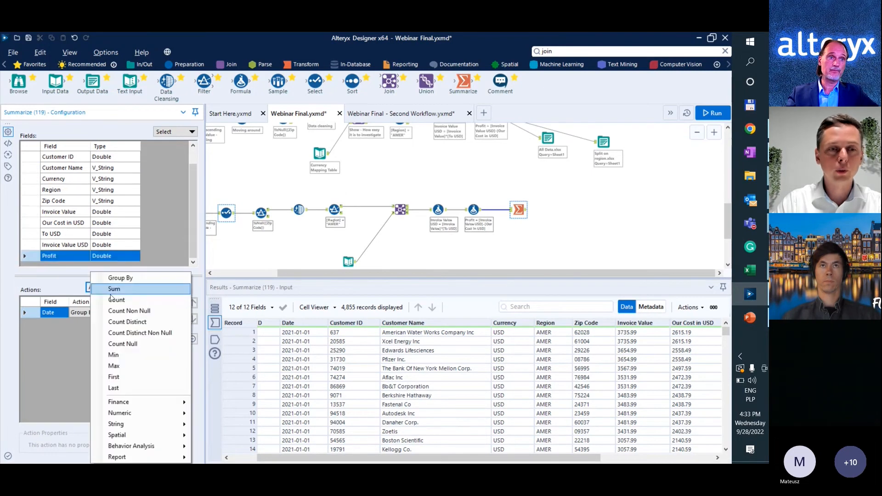
{"action": "left_click", "coordinate": [114, 289]}
{"action": "left_click", "coordinate": [524, 212]}
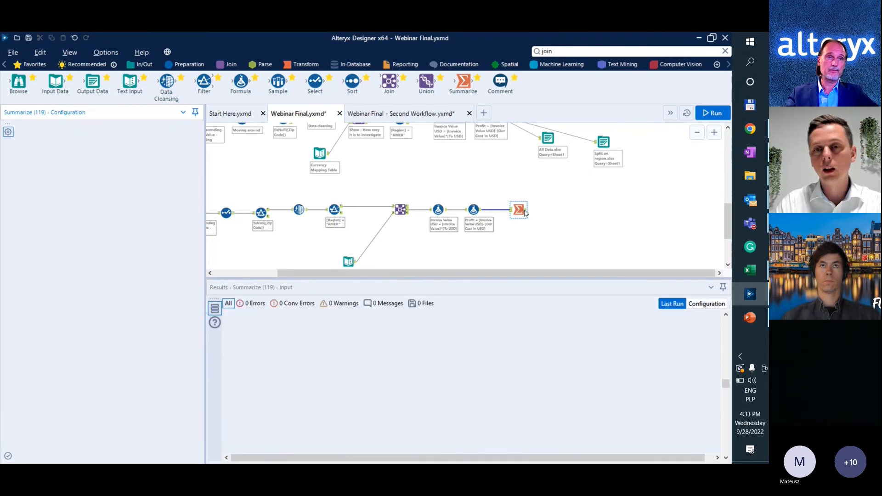
Run the workflow and review the Profit totals grouped by Date in the Summarize output.
{"action": "key", "text": "ctrl+r"}
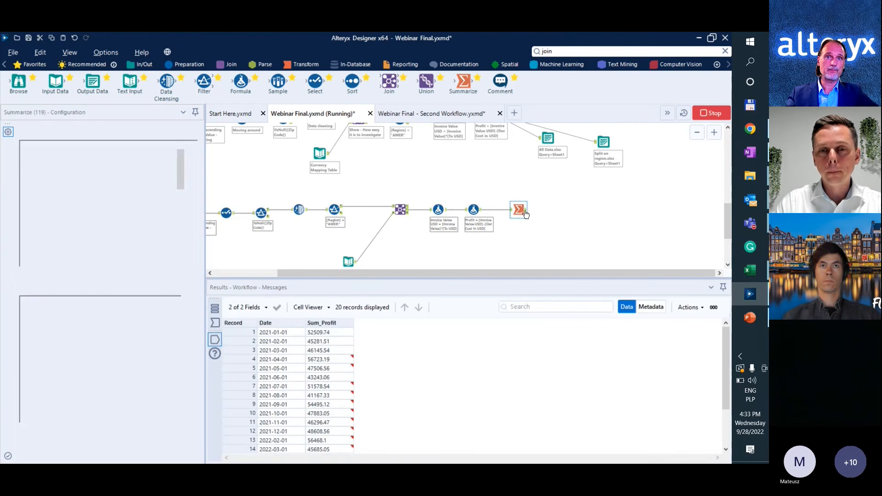
{"action": "scroll", "coordinate": [281, 366], "scroll_direction": "down", "scroll_amount": 2}
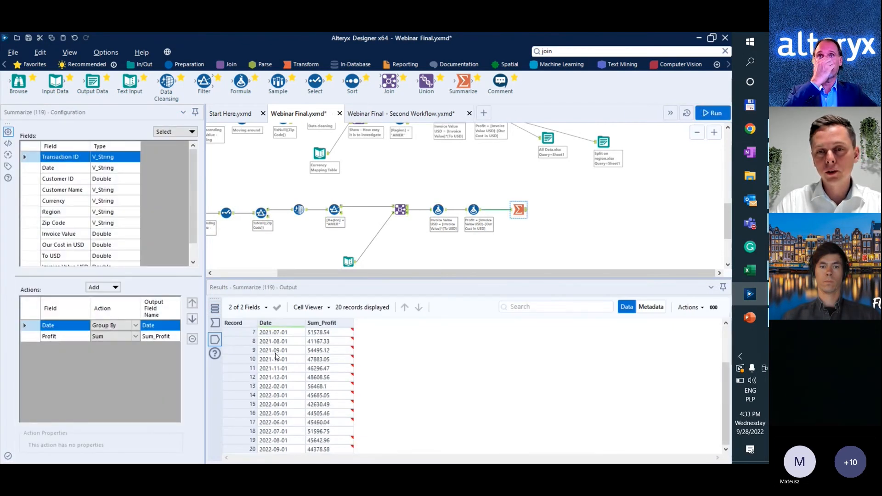
Add a second Summarize tool after the Profit Formula tool and group its output by the Region field.
{"action": "left_click_drag", "start_coordinate": [462, 86], "coordinate": [499, 226]}
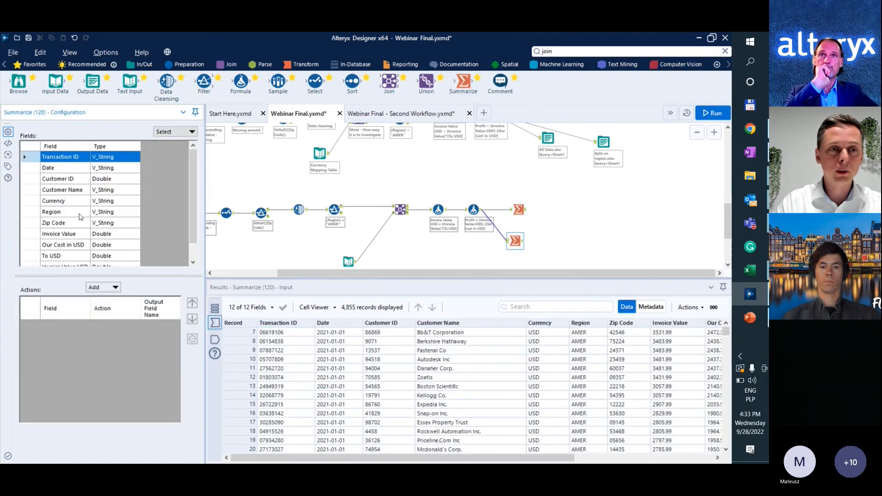
{"action": "left_click", "coordinate": [51, 212]}
{"action": "left_click", "coordinate": [103, 287]}
{"action": "left_click", "coordinate": [120, 278]}
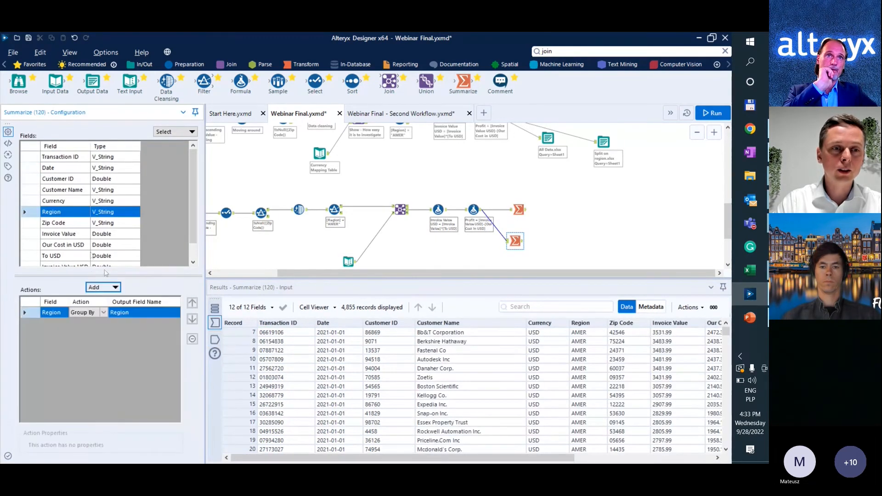
Add a Sum of the Profit field to the second Summarize tool, run the workflow and view the tool's output.
{"action": "scroll", "coordinate": [69, 207], "scroll_direction": "down", "scroll_amount": 1}
{"action": "left_click", "coordinate": [55, 256]}
{"action": "left_click", "coordinate": [112, 291]}
{"action": "left_click", "coordinate": [113, 289]}
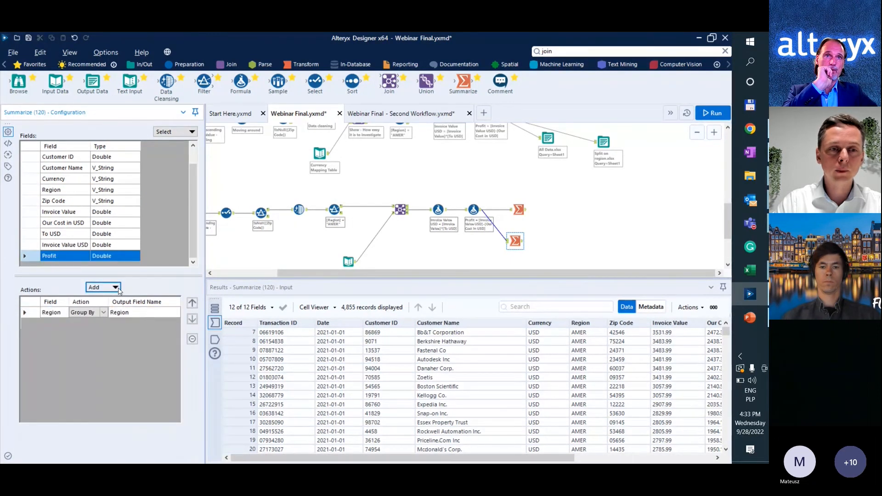
{"action": "key", "text": "ctrl+r"}
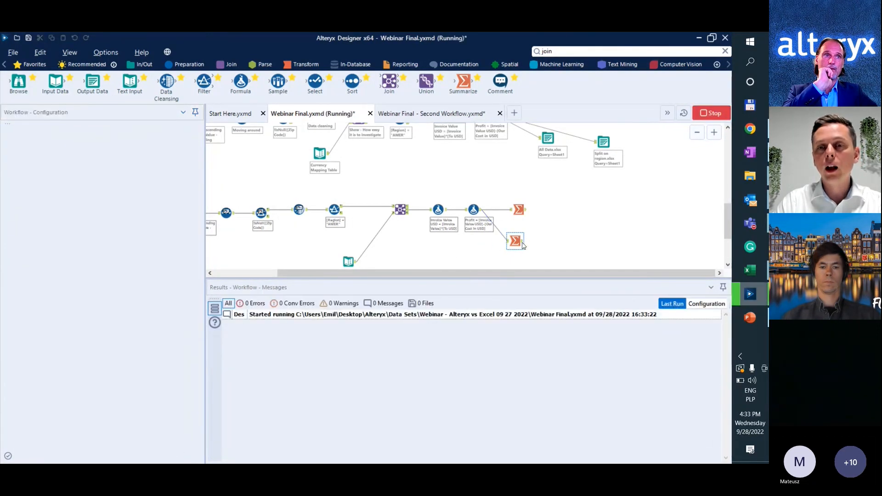
{"action": "left_click_drag", "start_coordinate": [509, 242], "coordinate": [513, 241]}
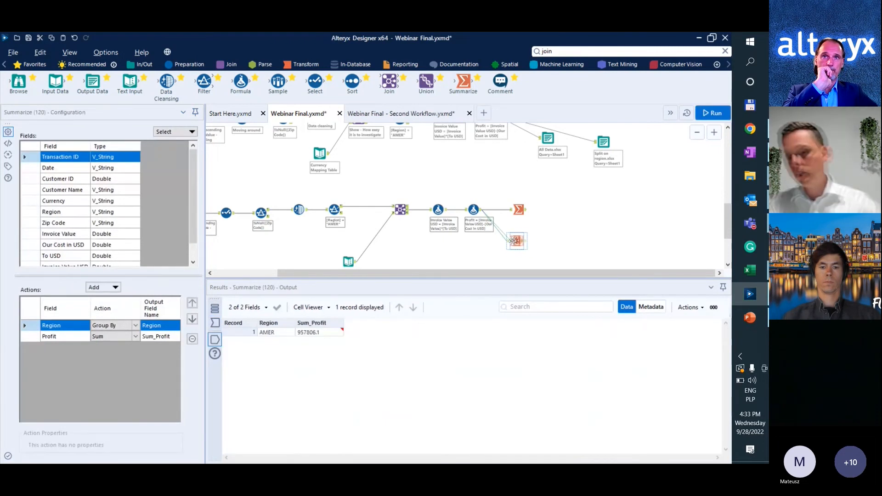
{"action": "left_click", "coordinate": [511, 241]}
{"action": "left_click", "coordinate": [521, 243]}
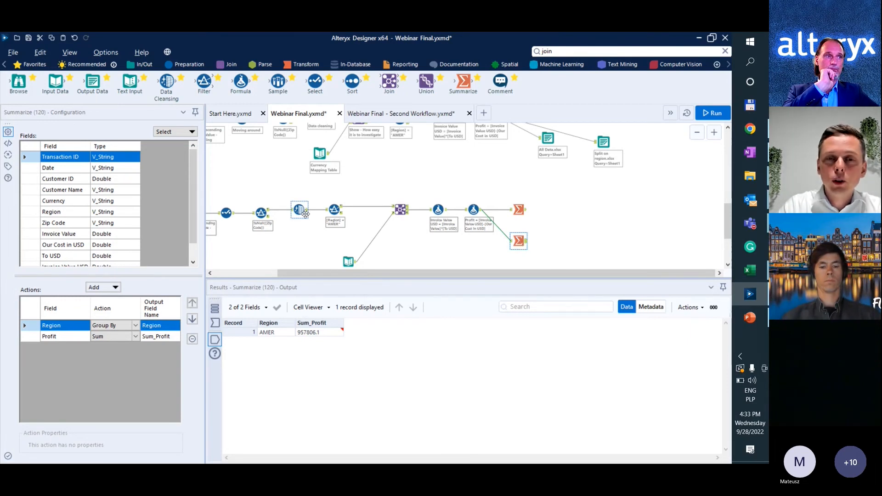
Compare the output of the AMER Region filter with the regional summary and the original input data.
{"action": "left_click", "coordinate": [339, 210]}
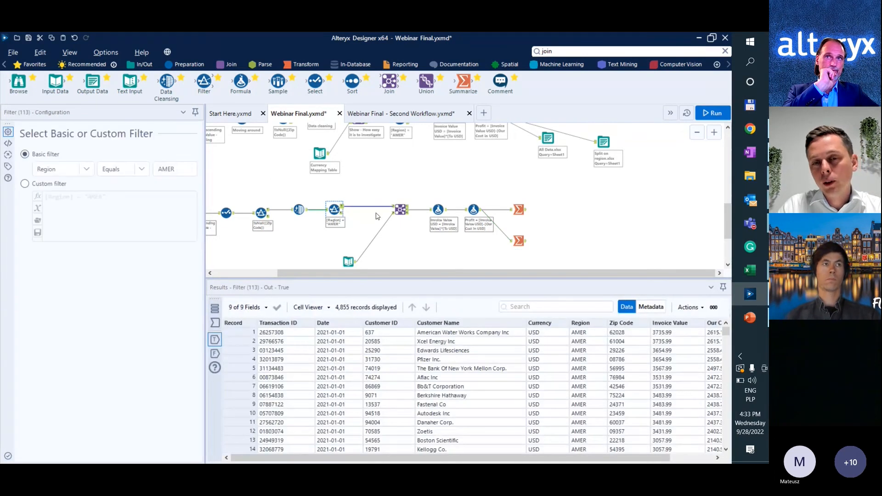
{"action": "left_click", "coordinate": [520, 244]}
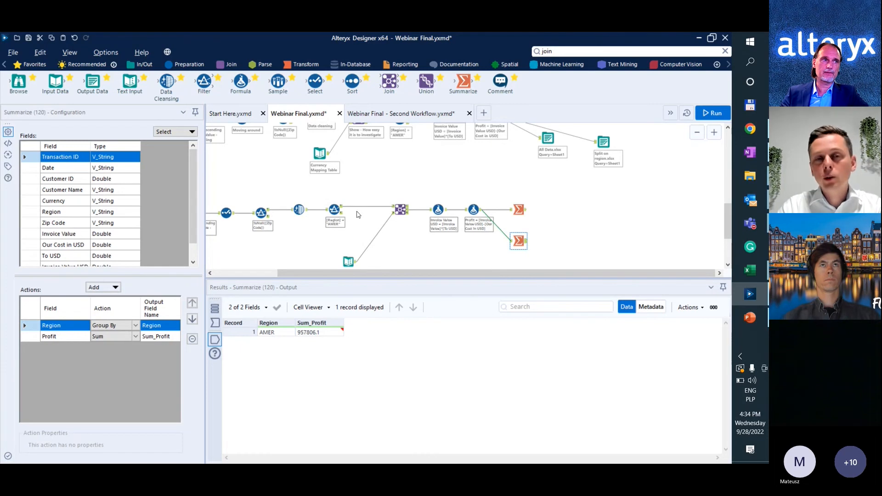
{"action": "left_click_drag", "start_coordinate": [328, 273], "coordinate": [264, 271]}
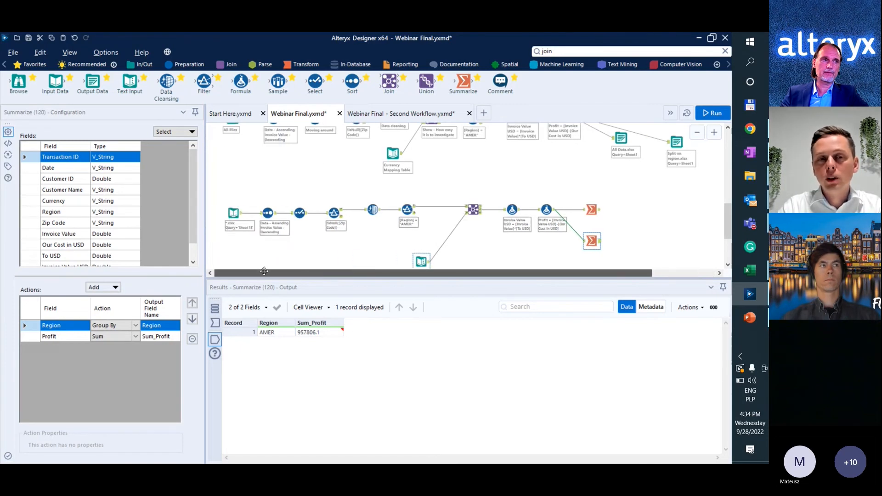
{"action": "left_click", "coordinate": [233, 215]}
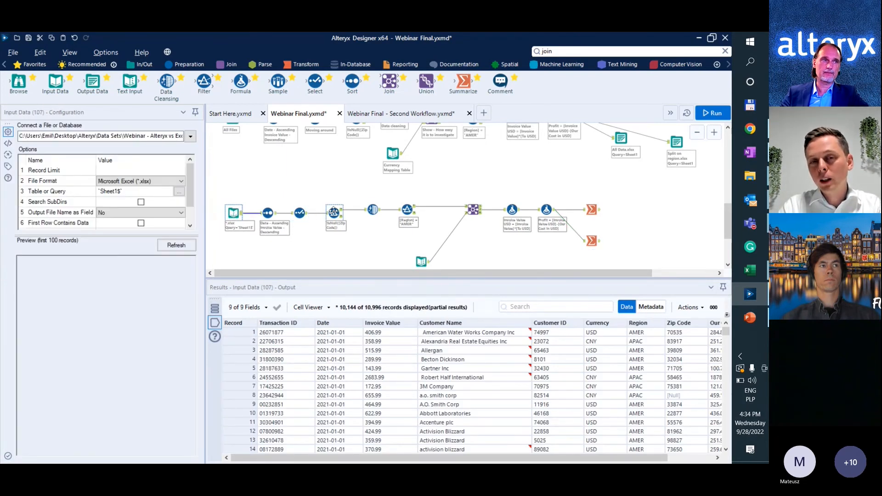
Delete the AMER Region filter while keeping its neighbouring tools connected, then rerun the workflow and view the profit by region.
{"action": "left_click", "coordinate": [413, 209]}
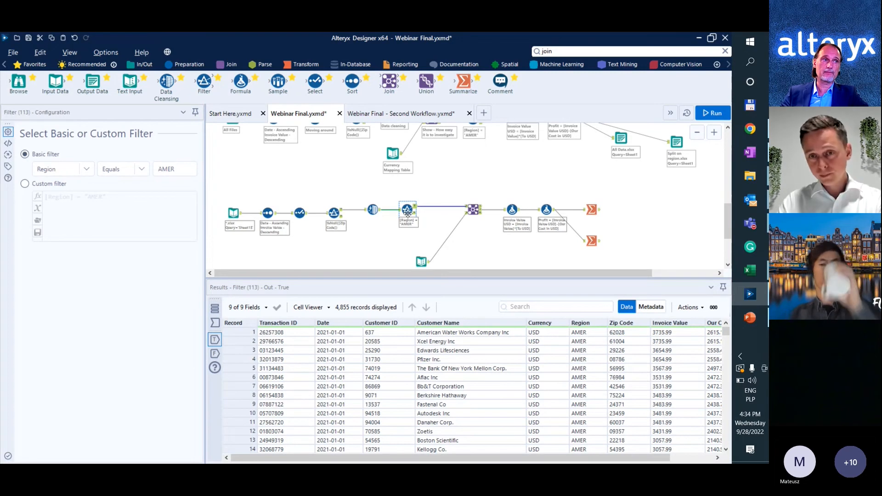
{"action": "right_click", "coordinate": [417, 217]}
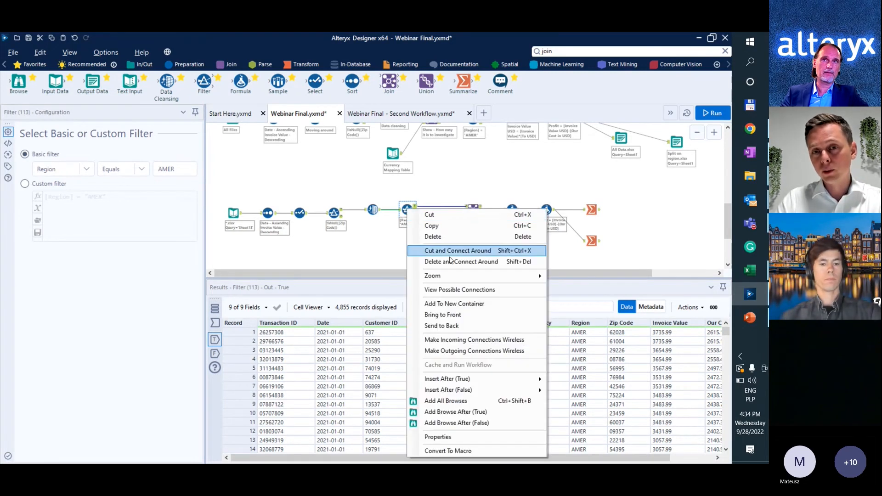
{"action": "left_click", "coordinate": [454, 264]}
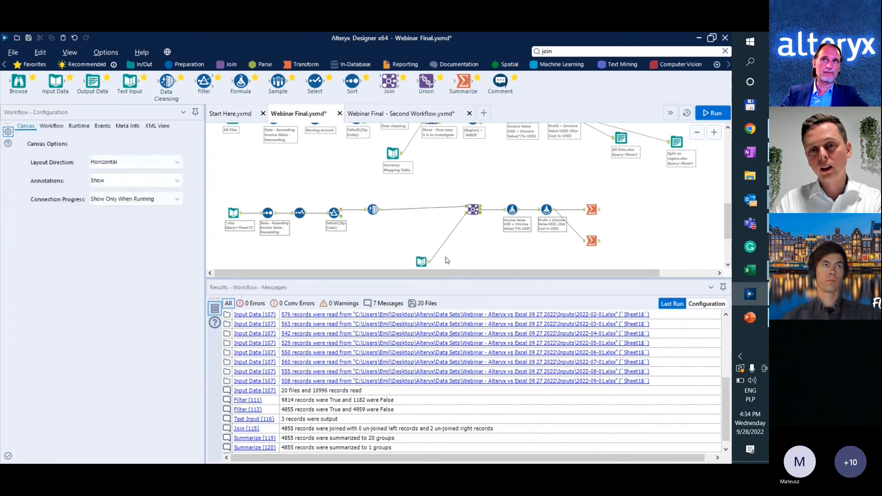
{"action": "key", "text": "ctrl+r"}
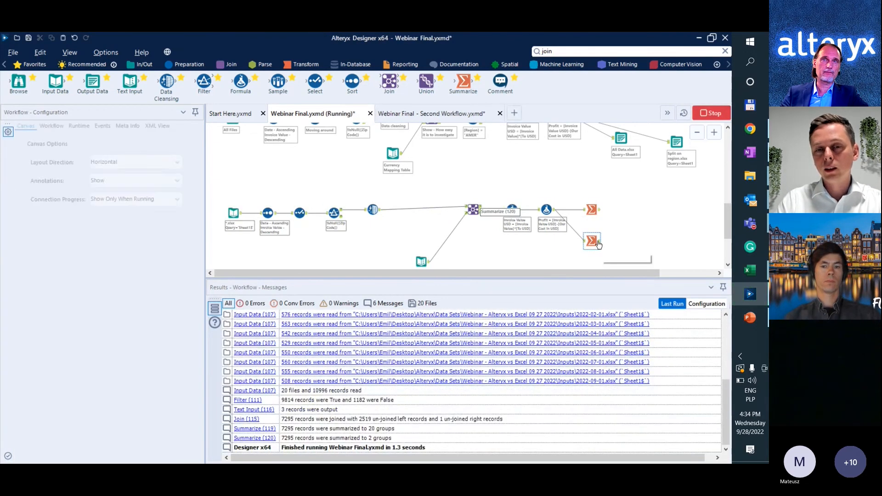
{"action": "left_click", "coordinate": [599, 244]}
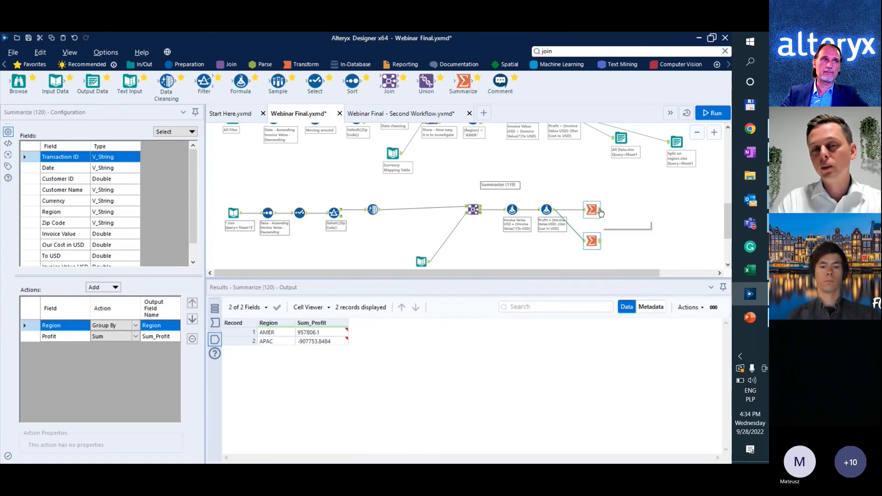
Inspect the currency rate table in the Text Input tool and the unmatched right records of the Join tool.
{"action": "left_click", "coordinate": [422, 260]}
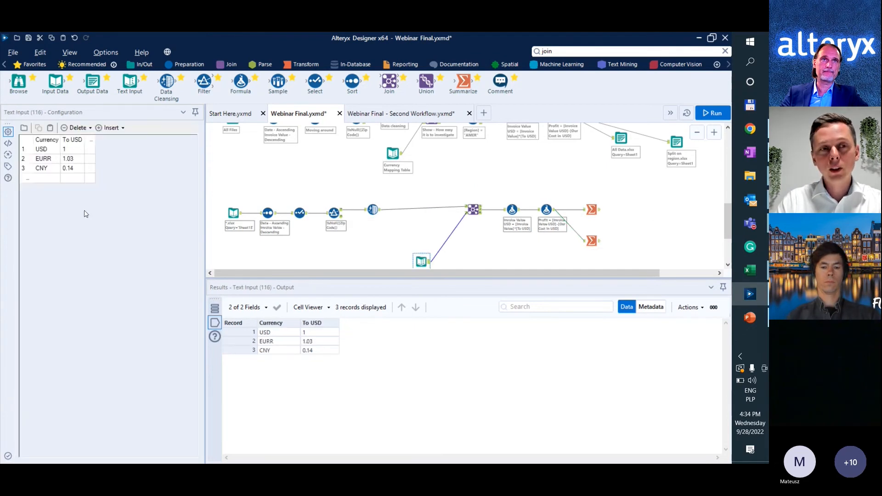
{"action": "double_click", "coordinate": [54, 161]}
{"action": "left_click", "coordinate": [54, 161]}
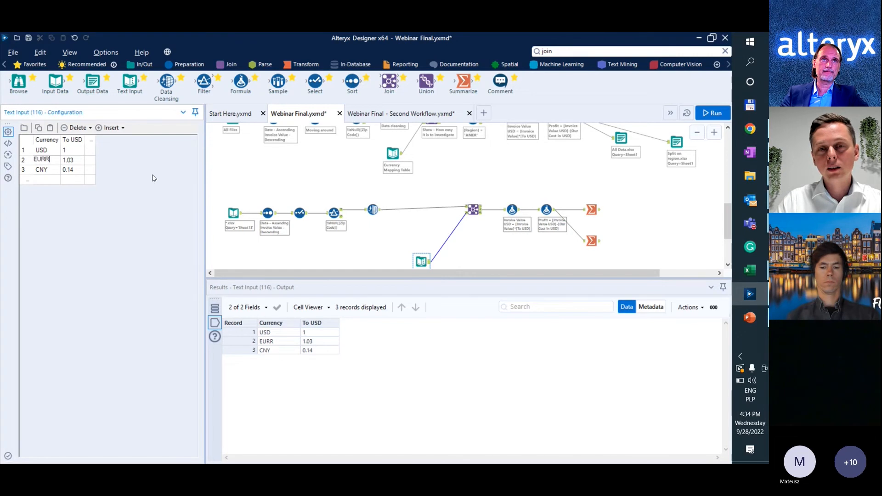
{"action": "left_click", "coordinate": [476, 210]}
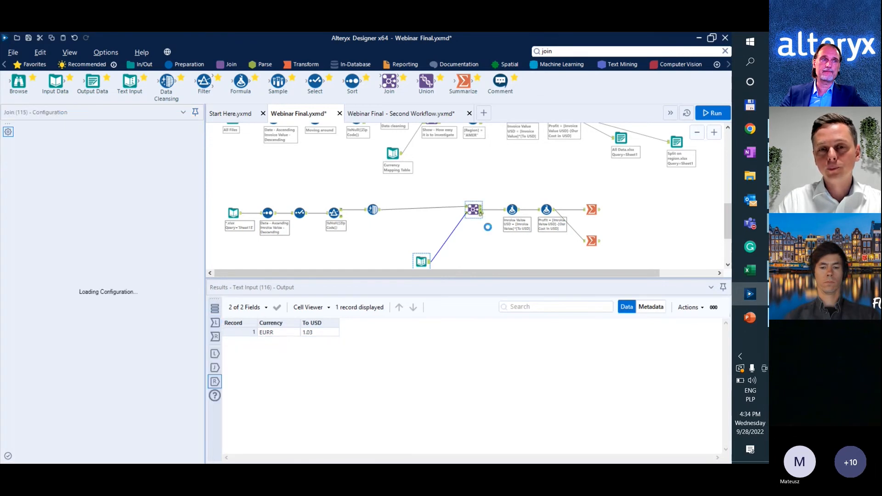
{"action": "scroll", "coordinate": [487, 228], "scroll_direction": "up", "scroll_amount": 3}
{"action": "left_click", "coordinate": [477, 194]}
{"action": "left_click", "coordinate": [477, 205]}
{"action": "scroll", "coordinate": [397, 211], "scroll_direction": "down", "scroll_amount": 2}
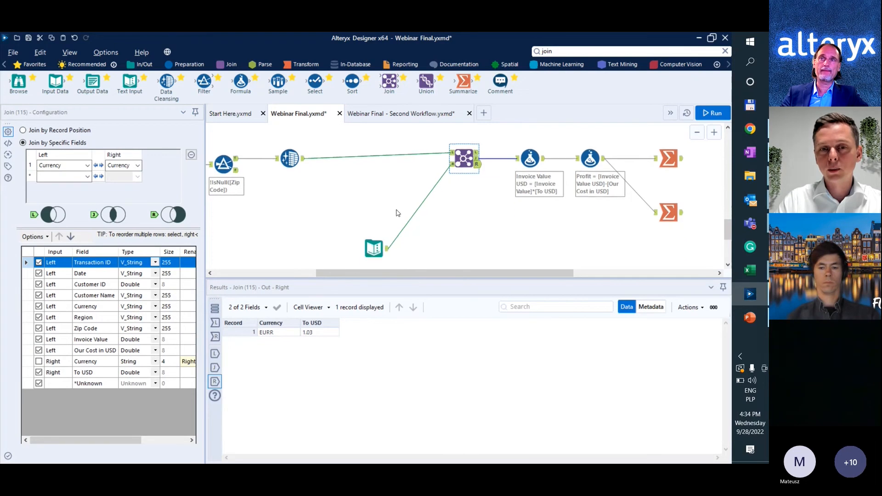
Correct the currency code in the second row of the Text Input rate table to EUR.
{"action": "scroll", "coordinate": [397, 212], "scroll_direction": "down", "scroll_amount": 1}
{"action": "left_click", "coordinate": [377, 241]}
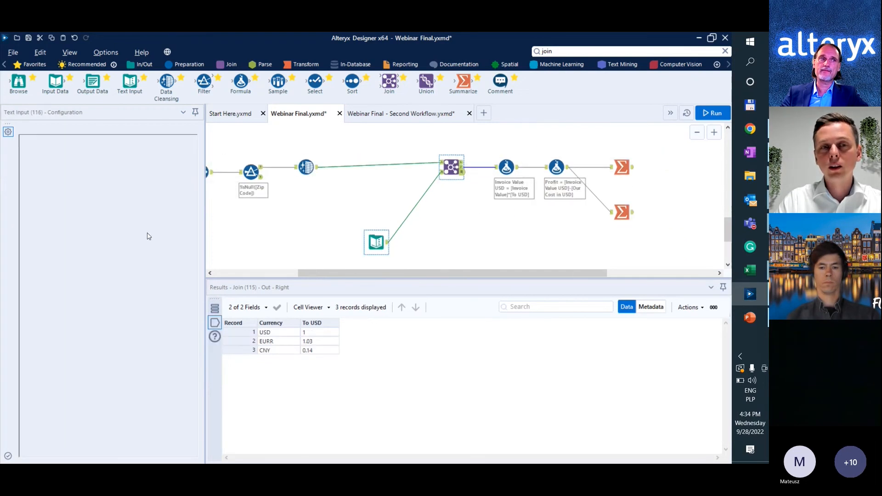
{"action": "double_click", "coordinate": [55, 161]}
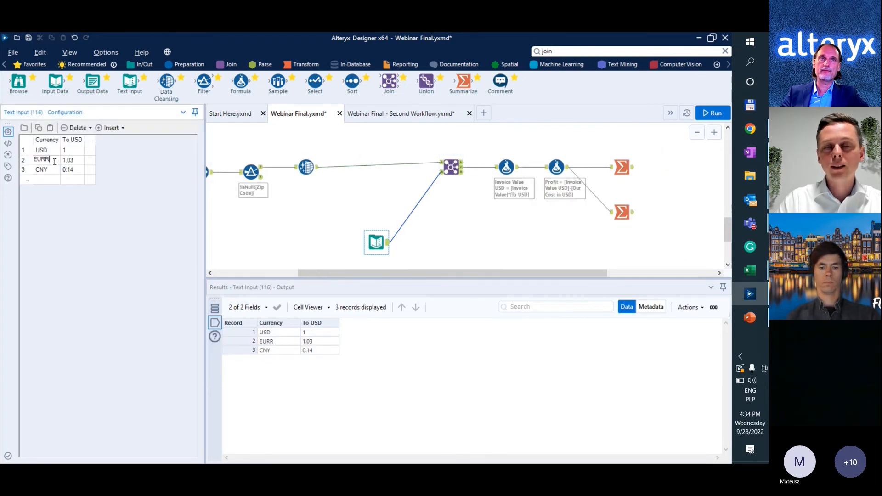
{"action": "left_click", "coordinate": [343, 225]}
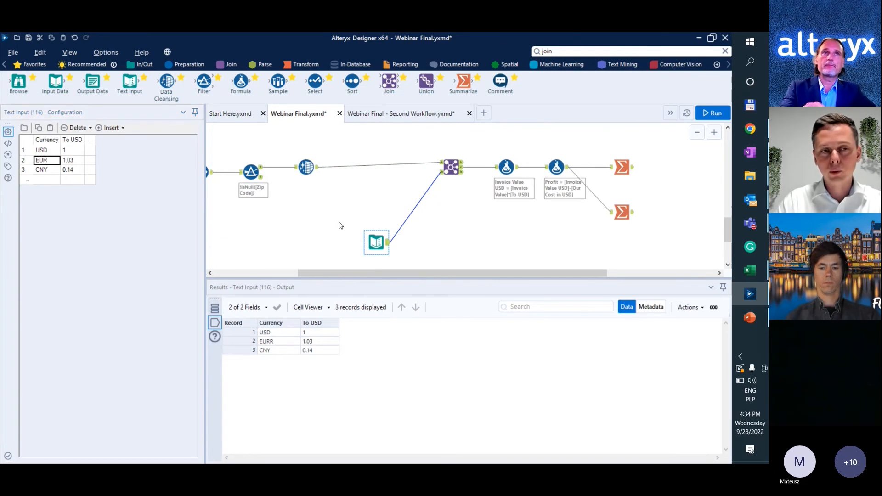
Rerun the workflow and review the Join tool's matched records and the profit summary by region.
{"action": "key", "text": "ctrl+r"}
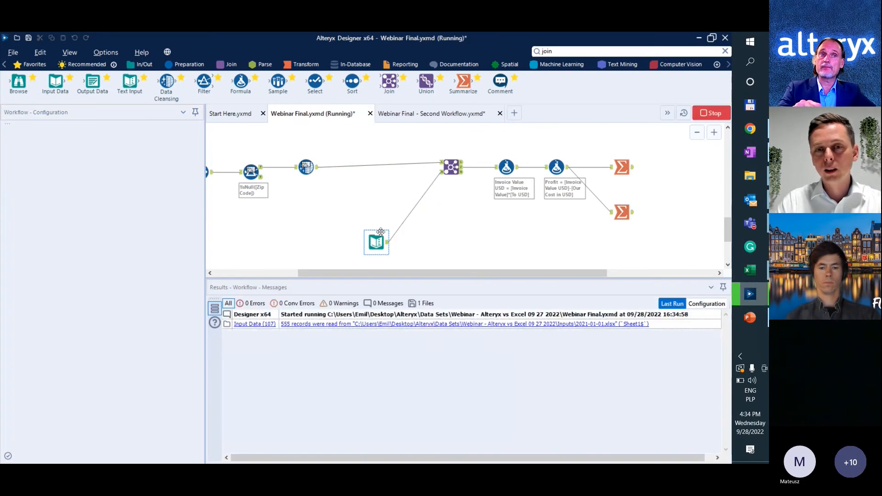
{"action": "left_click", "coordinate": [456, 173]}
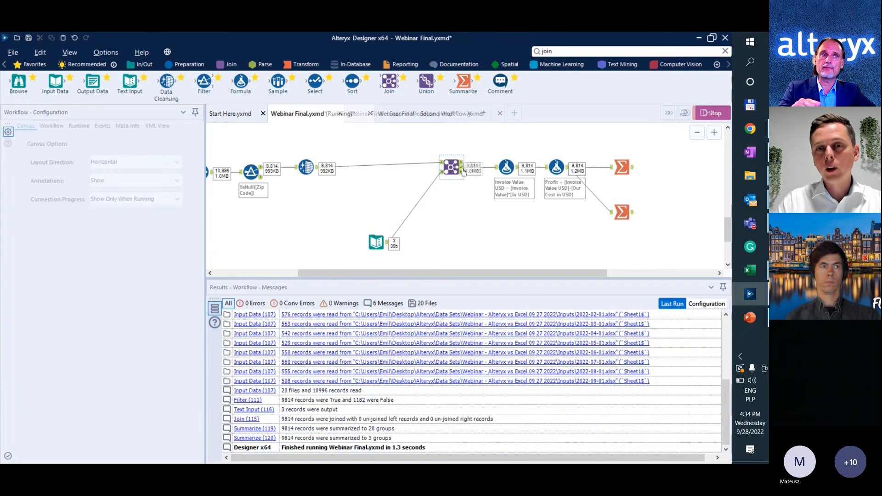
{"action": "left_click", "coordinate": [624, 214]}
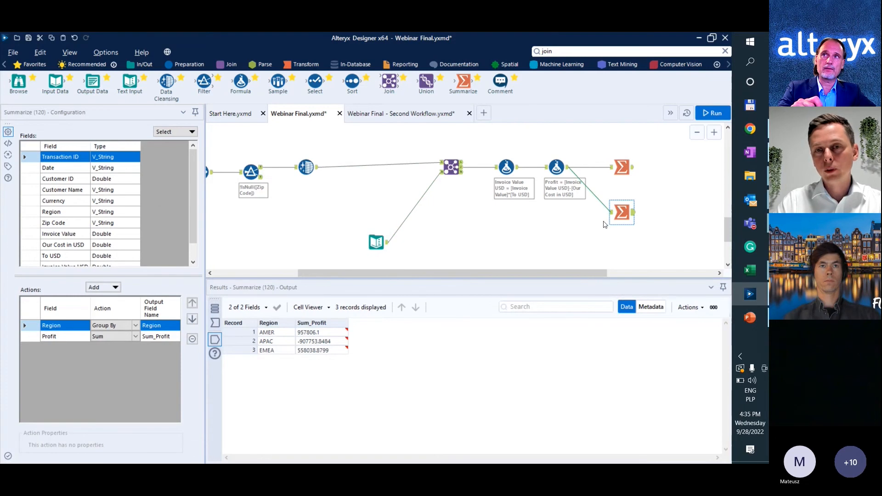
Find the Output Data tool, place it below the two Summarize tools and connect it to the Profit Formula tool.
{"action": "scroll", "coordinate": [531, 226], "scroll_direction": "down", "scroll_amount": 3}
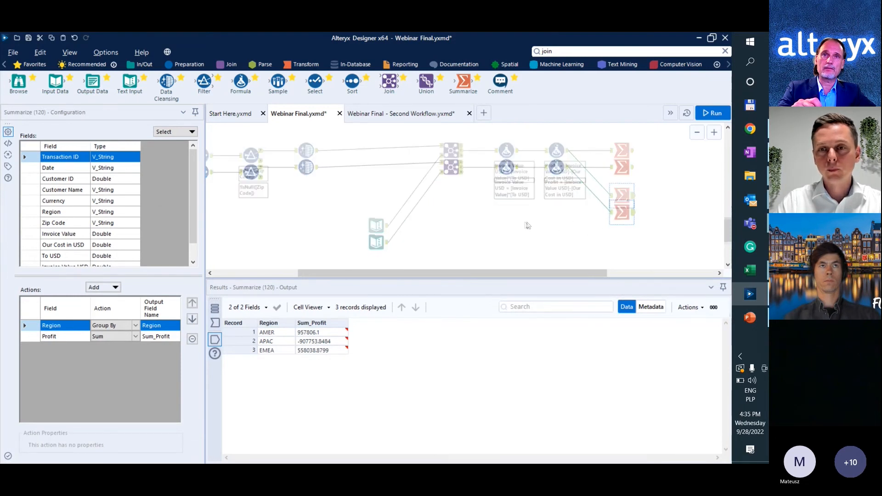
{"action": "scroll", "coordinate": [529, 229], "scroll_direction": "down", "scroll_amount": 1}
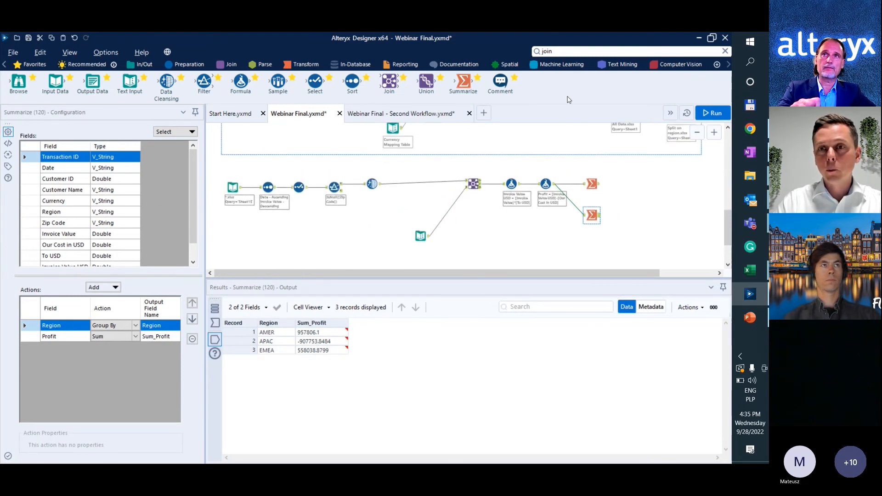
{"action": "left_click", "coordinate": [592, 51]}
{"action": "type", "text": "out"}
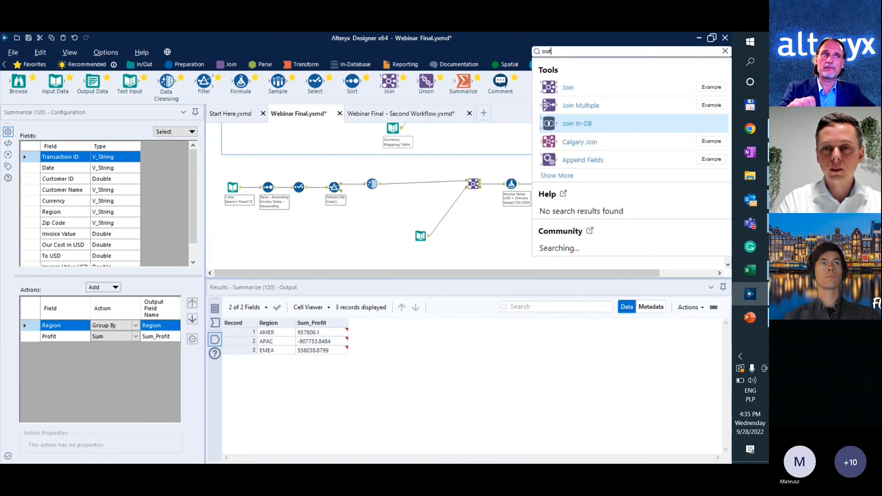
{"action": "type", "text": "pu"}
{"action": "left_click_drag", "start_coordinate": [587, 87], "coordinate": [592, 243]}
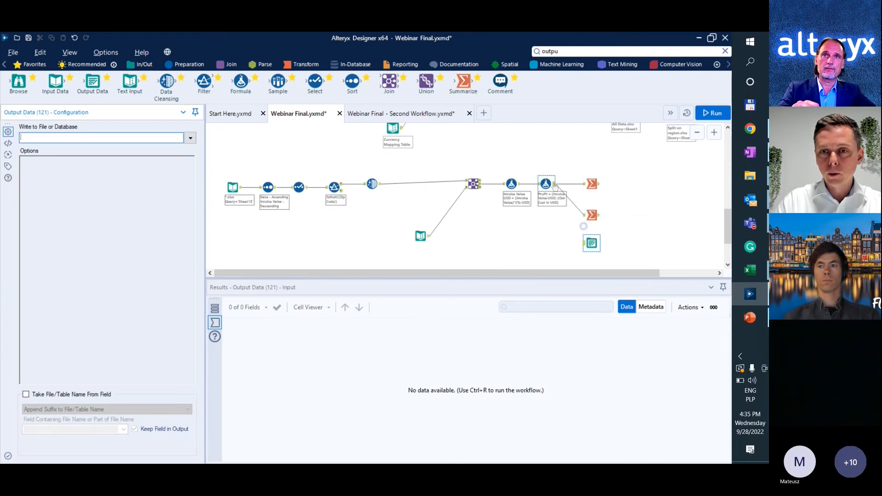
{"action": "left_click_drag", "start_coordinate": [555, 185], "coordinate": [585, 243]}
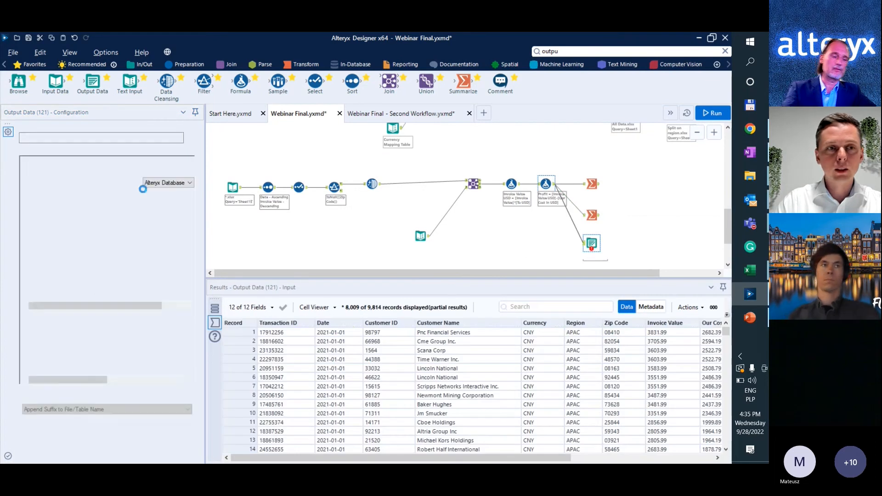
Set the Output Data tool to write to Sheet1 of the Excel file All Data.xlsx in the Outputs folder, replacing the existing file.
{"action": "left_click", "coordinate": [177, 138]}
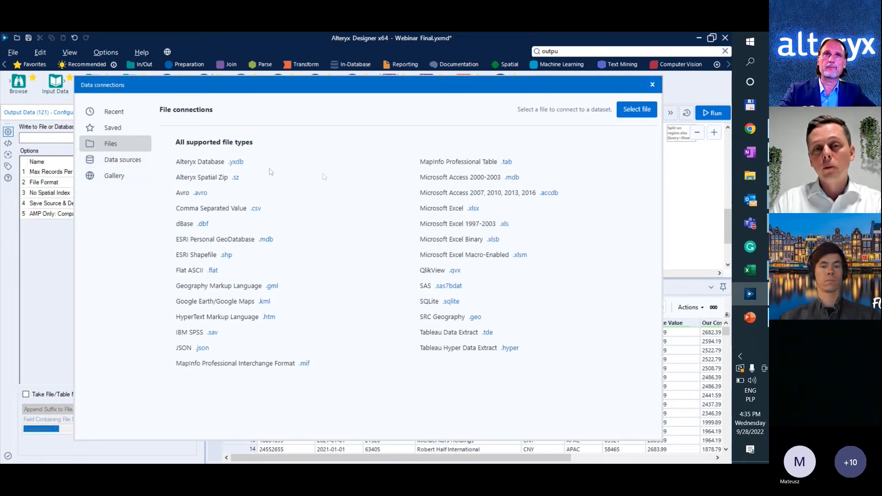
{"action": "left_click", "coordinate": [442, 211]}
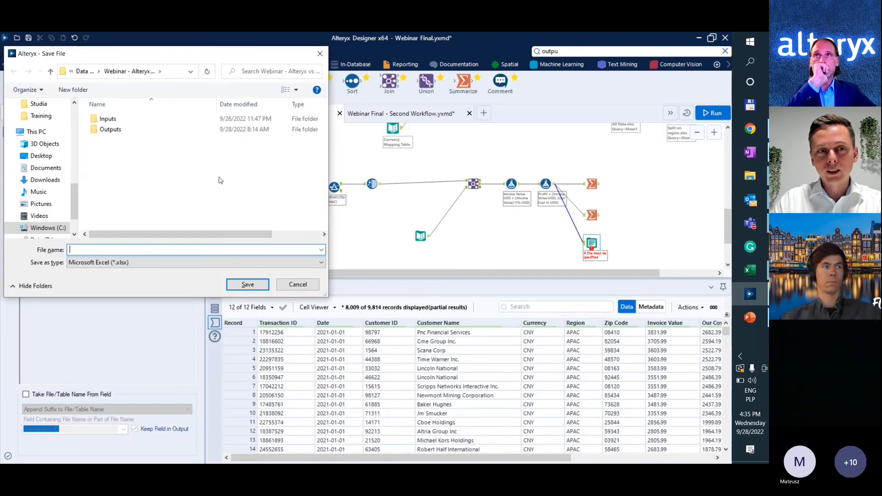
{"action": "left_click", "coordinate": [119, 131]}
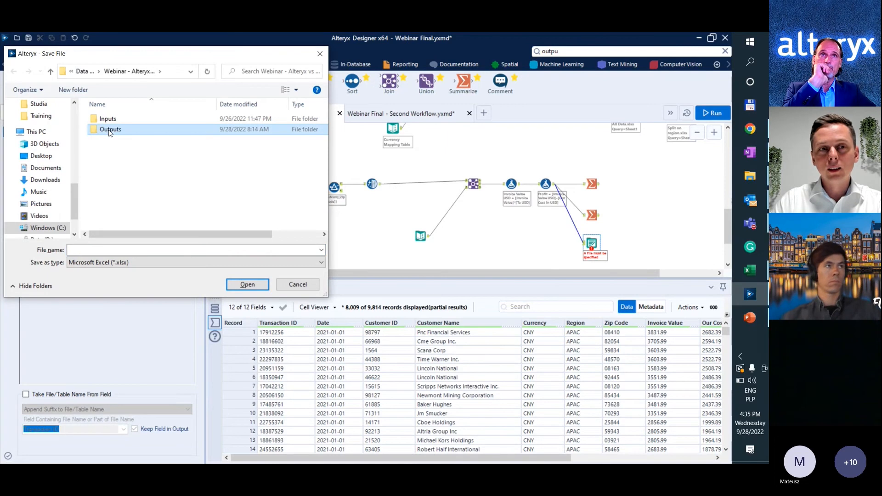
{"action": "double_click", "coordinate": [108, 131]}
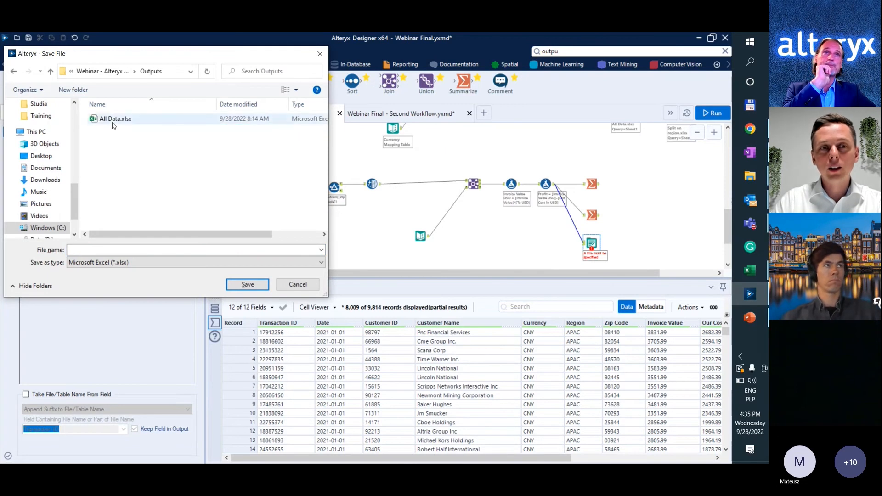
{"action": "left_click", "coordinate": [113, 122]}
{"action": "key", "text": "Delete"}
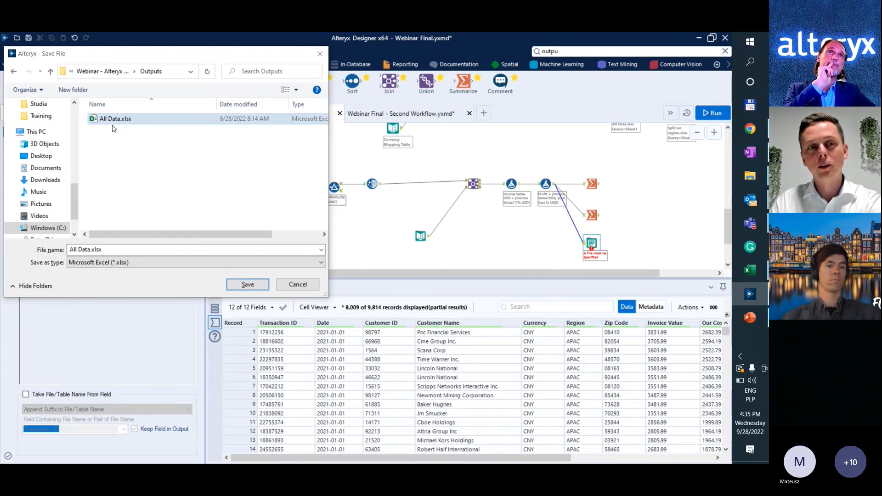
{"action": "left_click", "coordinate": [97, 250]}
{"action": "left_click_drag", "start_coordinate": [91, 250], "coordinate": [53, 240]}
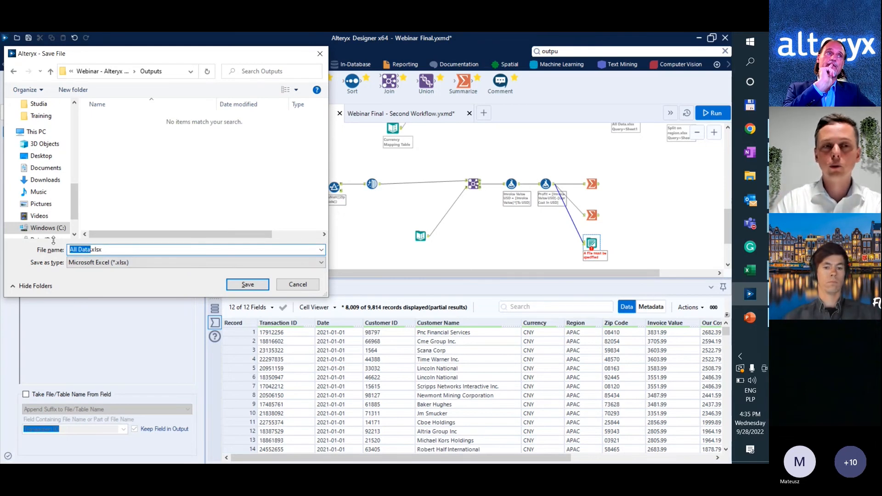
{"action": "left_click", "coordinate": [267, 285]}
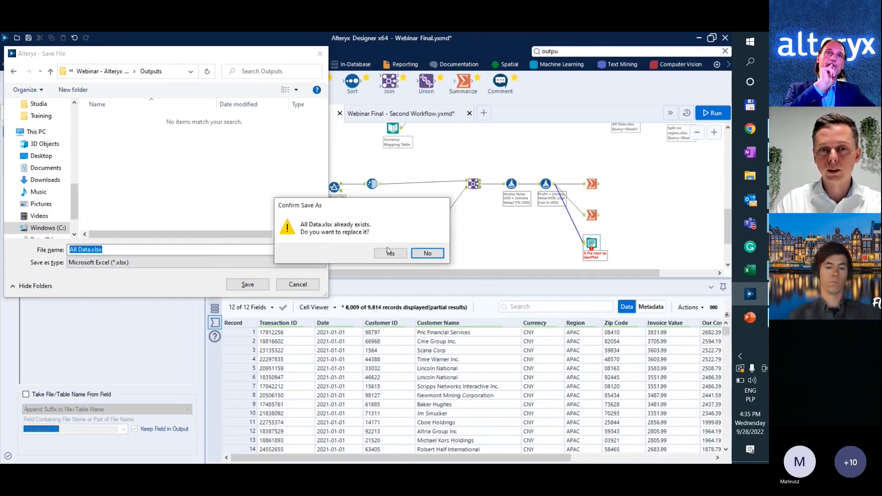
{"action": "left_click", "coordinate": [388, 253]}
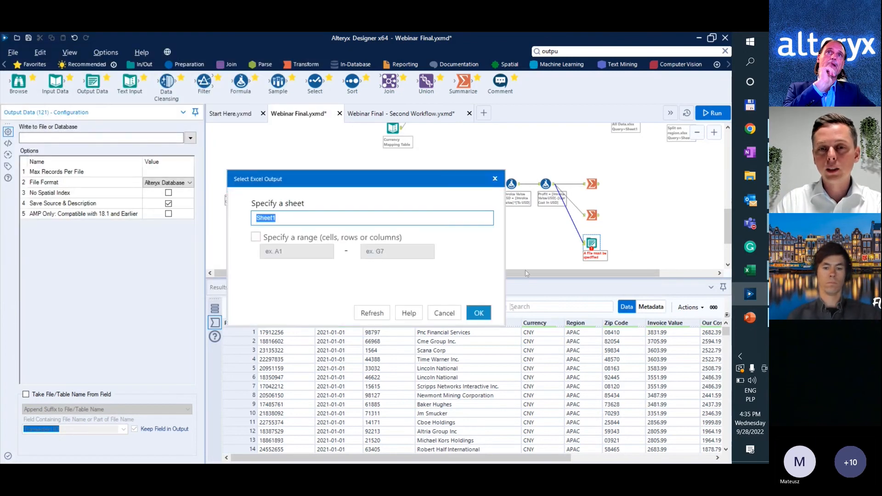
{"action": "left_click", "coordinate": [488, 316]}
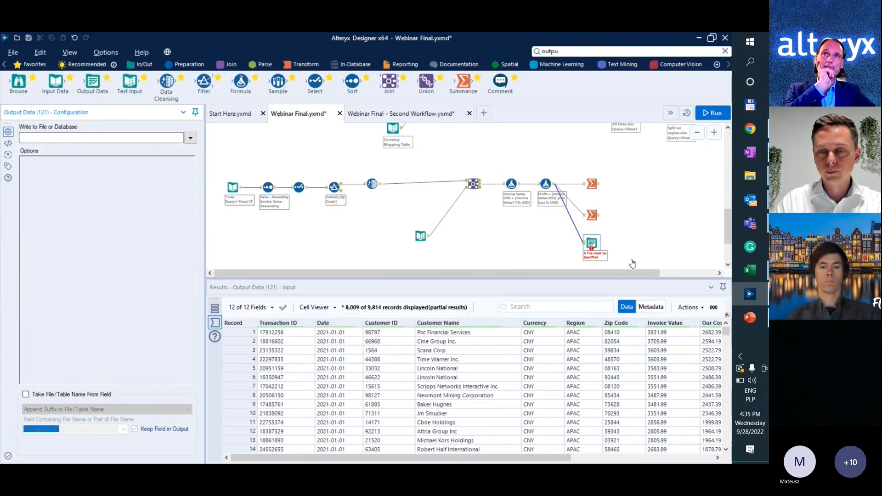
Run the workflow and open the written All Data.xlsx in Excel from the run results.
{"action": "left_click", "coordinate": [615, 239]}
{"action": "key", "text": "ctrl+r"}
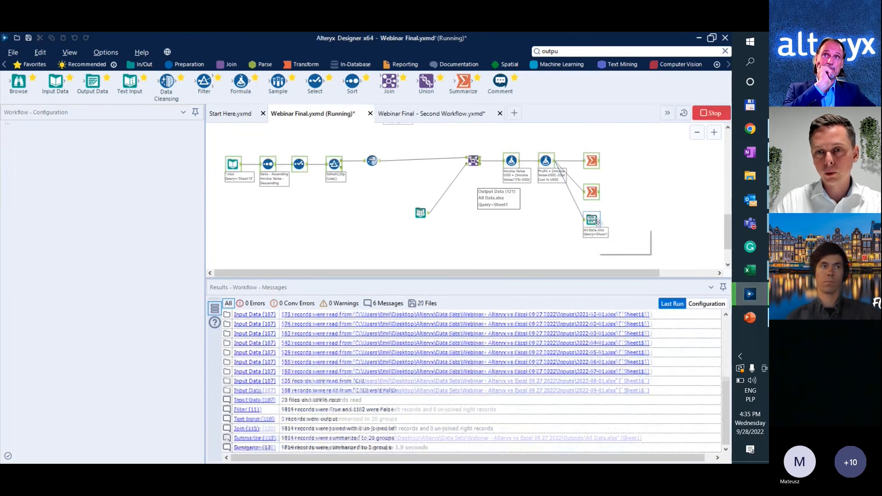
{"action": "left_click", "coordinate": [584, 438]}
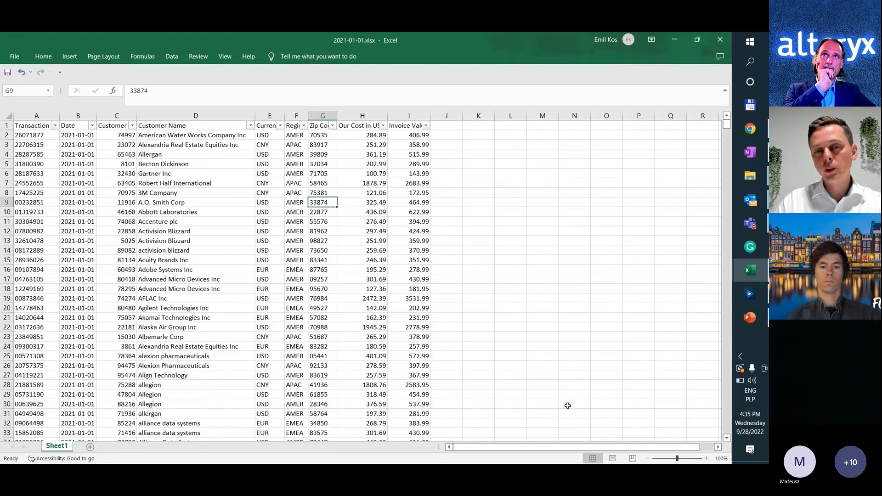
Review the records in All Data.xlsx from the first to the last row, checking regions and dates, and close the workbook.
{"action": "left_click", "coordinate": [222, 212]}
{"action": "scroll", "coordinate": [258, 224], "scroll_direction": "down", "scroll_amount": 1}
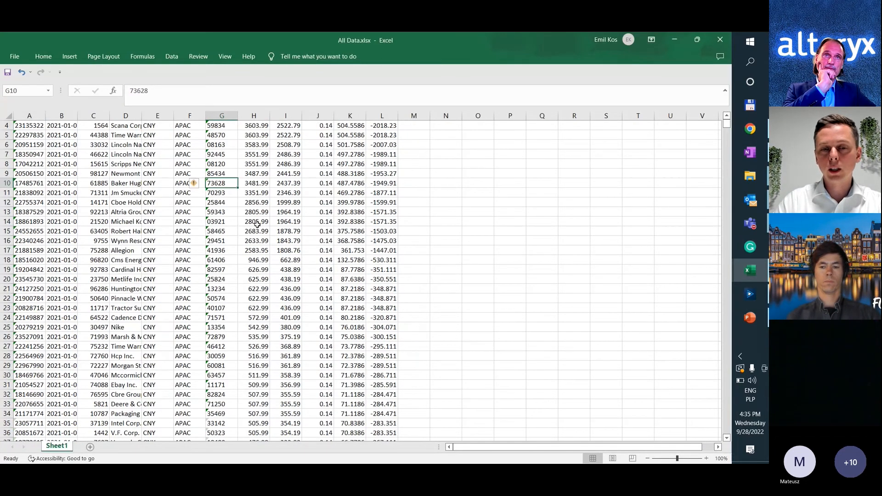
{"action": "key", "text": "ctrl+Down"}
{"action": "key", "text": "Left"}
{"action": "key", "text": "Left"}
{"action": "key", "text": "Left"}
{"action": "key", "text": "Left"}
{"action": "key", "text": "Left"}
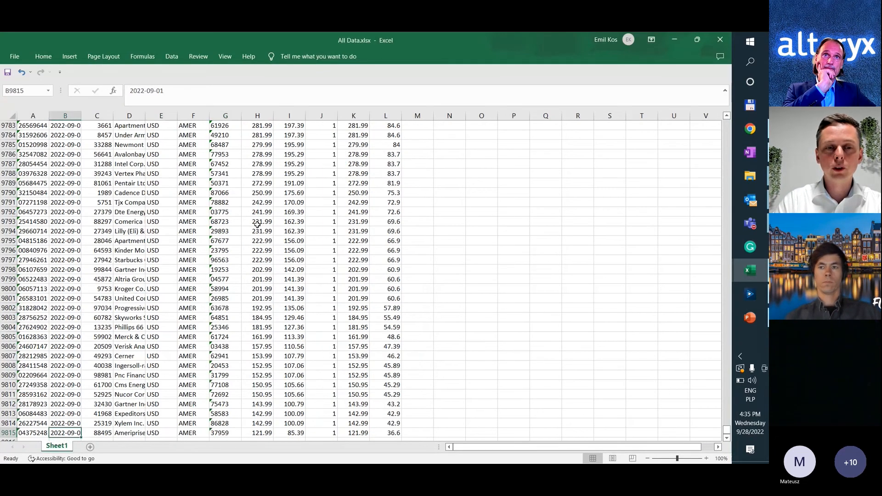
{"action": "key", "text": "ctrl+Up"}
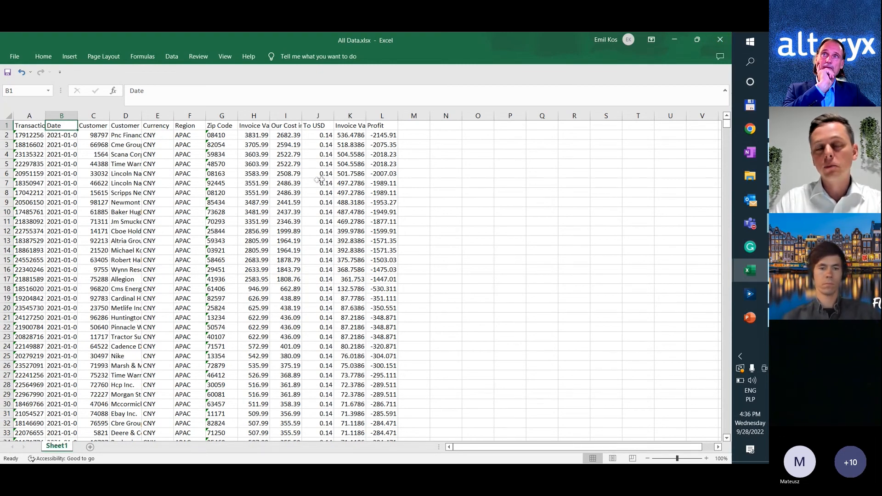
{"action": "left_click_drag", "start_coordinate": [186, 137], "coordinate": [186, 174]}
{"action": "left_click", "coordinate": [54, 140]}
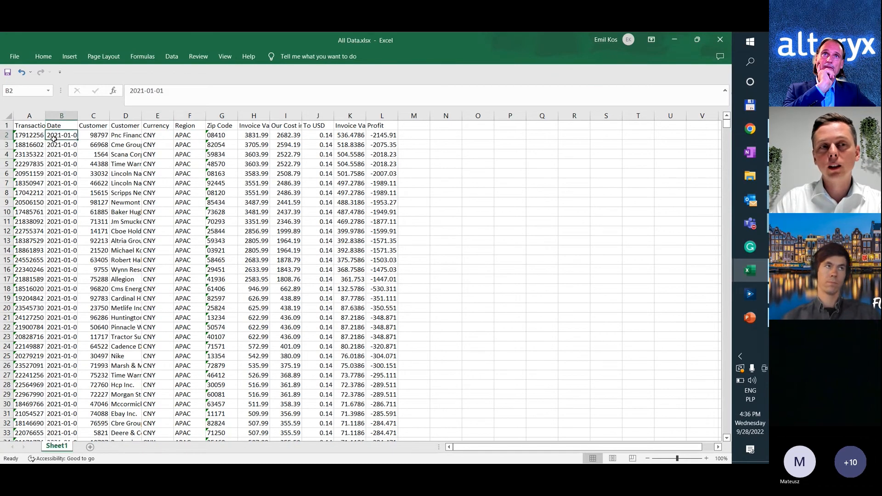
{"action": "left_click", "coordinate": [729, 44]}
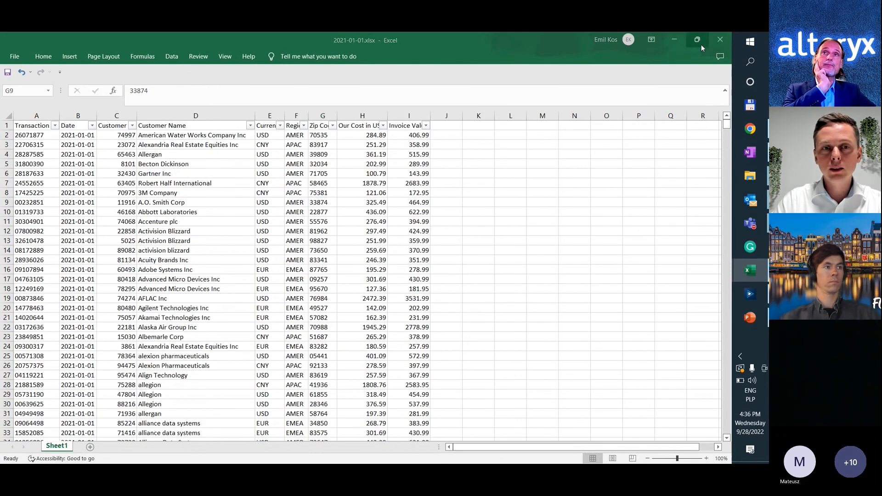
Back in Alteryx, set Output Data to overwrite the file and take the table name suffix from the Date field, without keeping that field.
{"action": "key", "text": "alt+Tab"}
{"action": "left_click", "coordinate": [582, 219]}
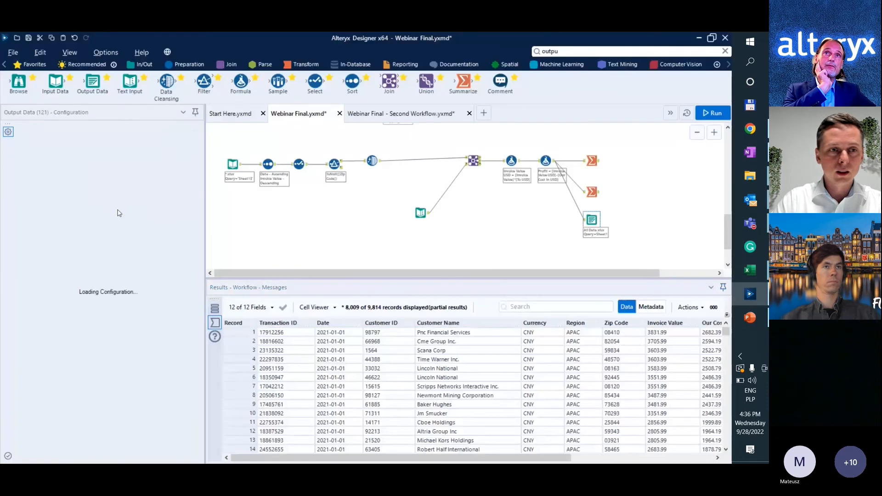
{"action": "left_click", "coordinate": [177, 193]}
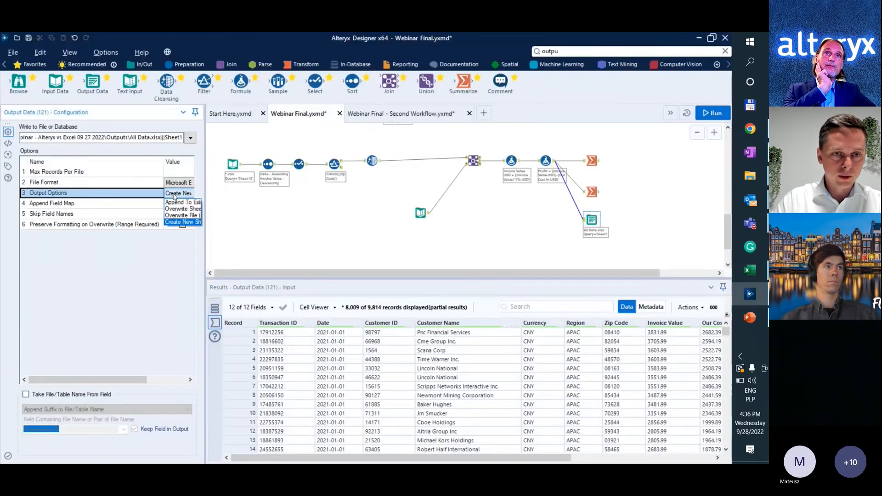
{"action": "left_click", "coordinate": [178, 215]}
{"action": "left_click", "coordinate": [65, 395]}
{"action": "left_click", "coordinate": [123, 429]}
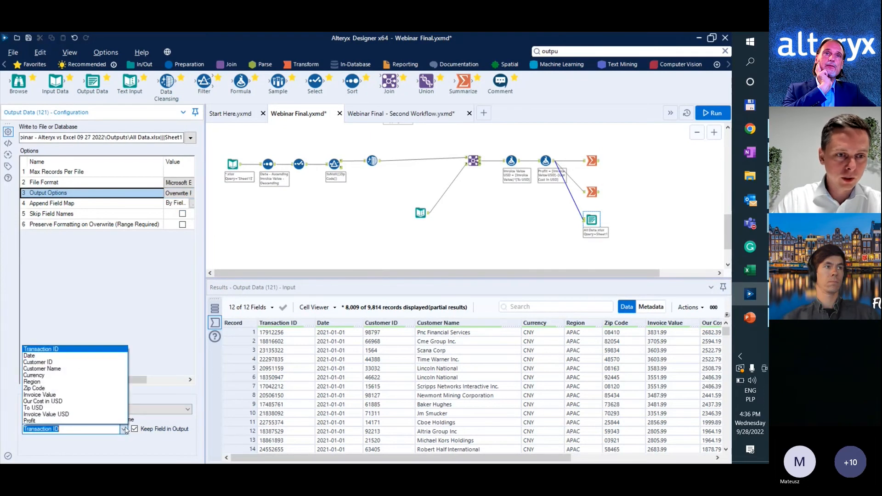
{"action": "left_click", "coordinate": [97, 363]}
{"action": "left_click", "coordinate": [134, 429]}
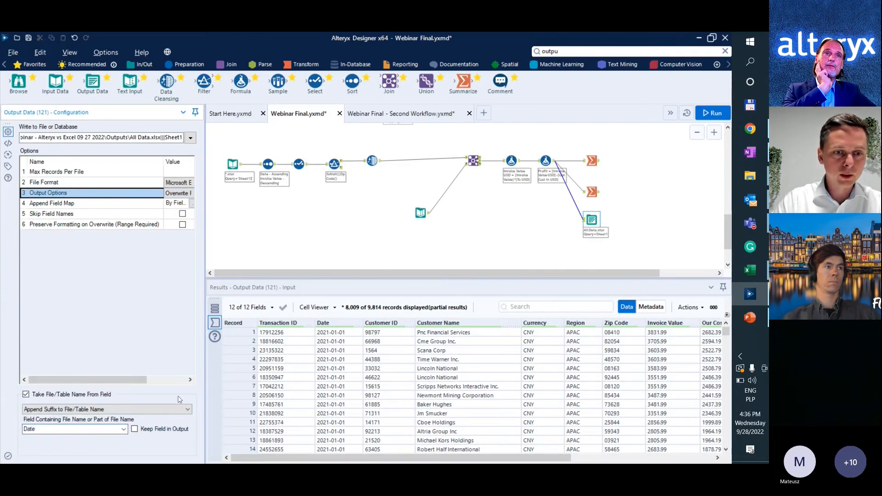
Rerun the workflow and open All Data.xlsx from the results to inspect the sheets split by date.
{"action": "left_click", "coordinate": [503, 219]}
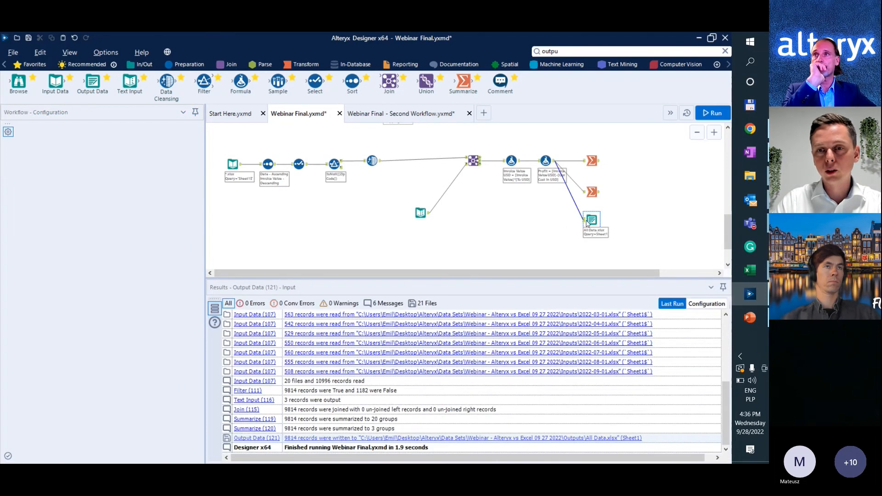
{"action": "key", "text": "ctrl+r"}
{"action": "left_click", "coordinate": [592, 223]}
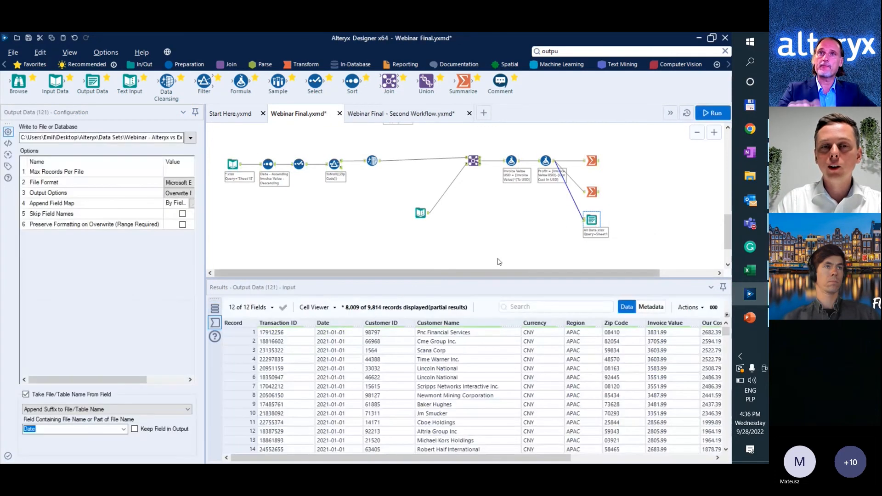
{"action": "left_click", "coordinate": [492, 241]}
{"action": "left_click", "coordinate": [500, 344]}
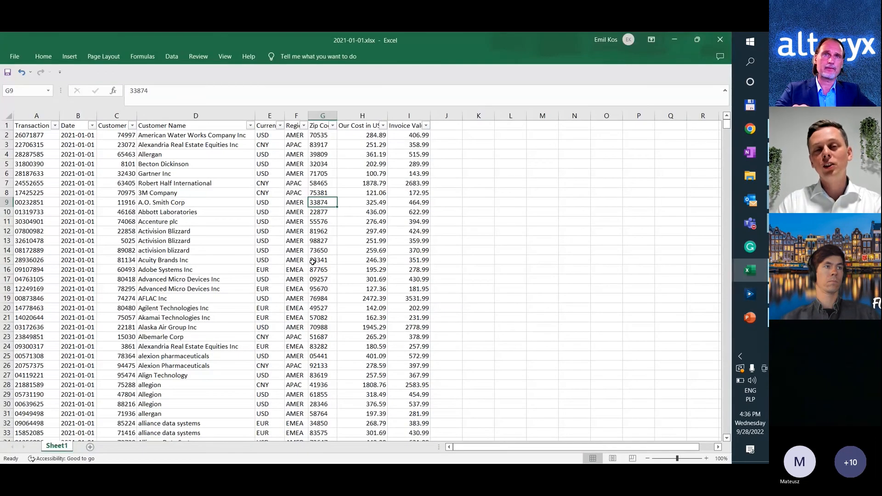
{"action": "scroll", "coordinate": [266, 269], "scroll_direction": "down", "scroll_amount": 3}
{"action": "scroll", "coordinate": [266, 270], "scroll_direction": "up", "scroll_amount": 3}
Return to Alteryx, set the Output Data naming option to Change File/Table Name and run the workflow.
{"action": "key", "text": "alt+Tab"}
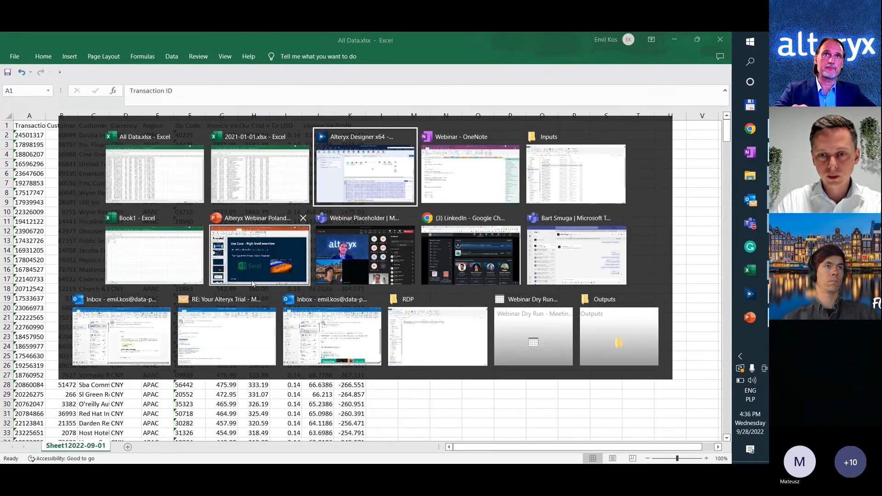
{"action": "left_click", "coordinate": [592, 220]}
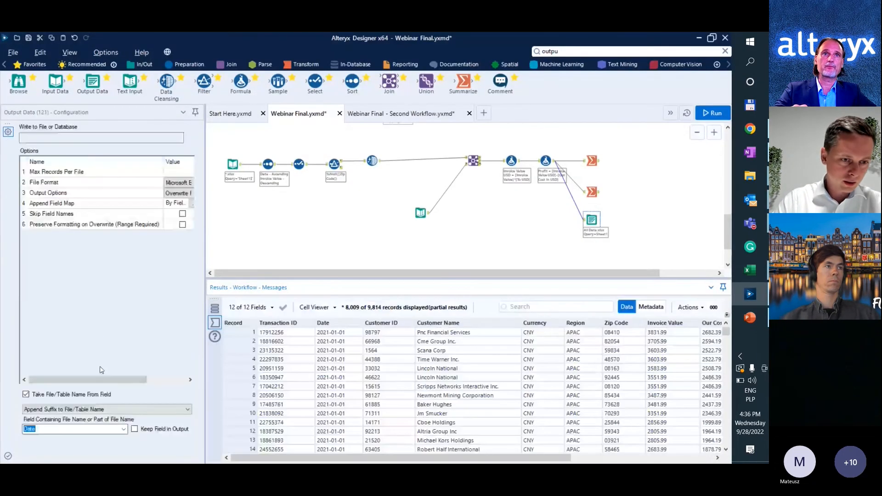
{"action": "left_click", "coordinate": [99, 409]}
{"action": "left_click", "coordinate": [92, 427]}
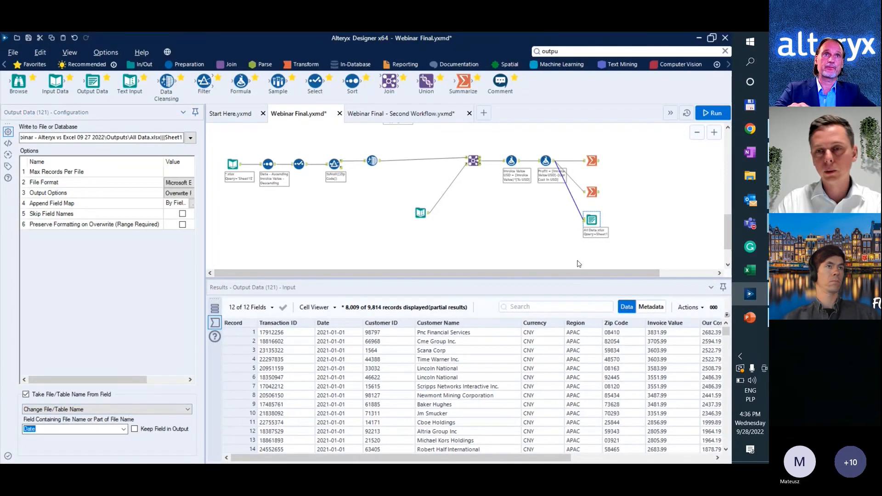
{"action": "left_click", "coordinate": [564, 255]}
{"action": "key", "text": "ctrl+r"}
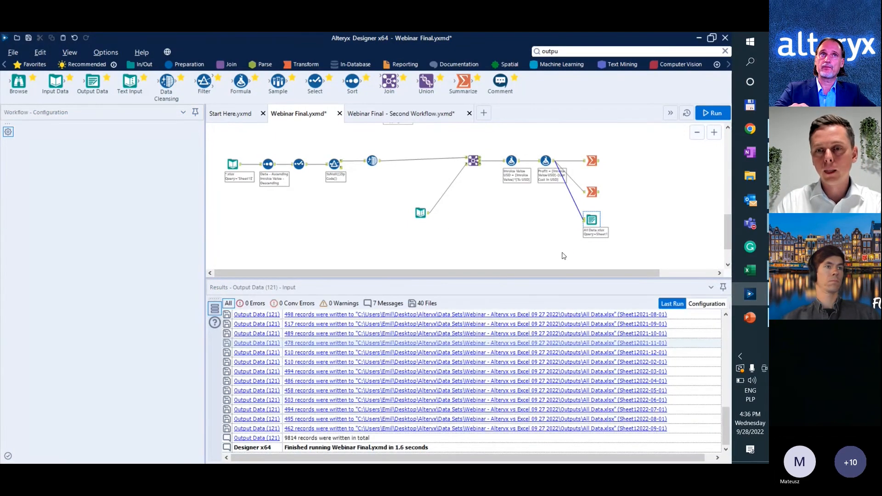
{"action": "key", "text": "ctrl+r"}
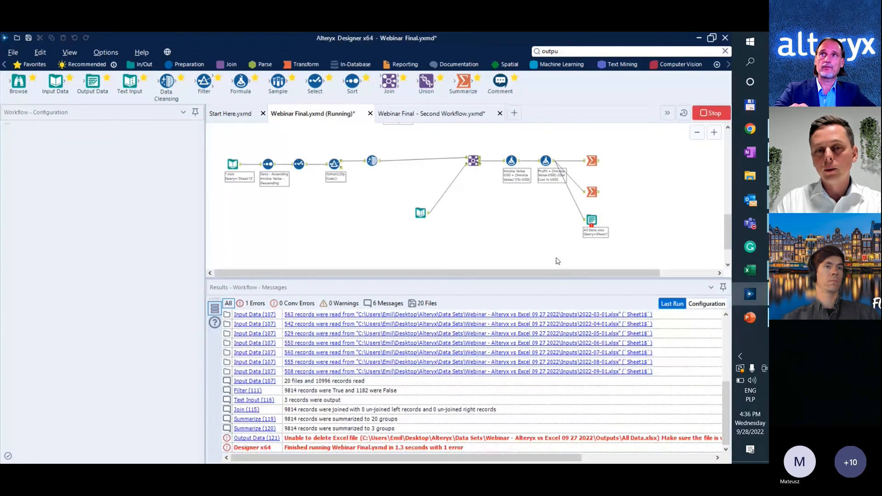
Close All Data.xlsx and 2021-01-01.xlsx in Excel without saving, and rerun the workflow in Alteryx.
{"action": "key", "text": "alt+Tab"}
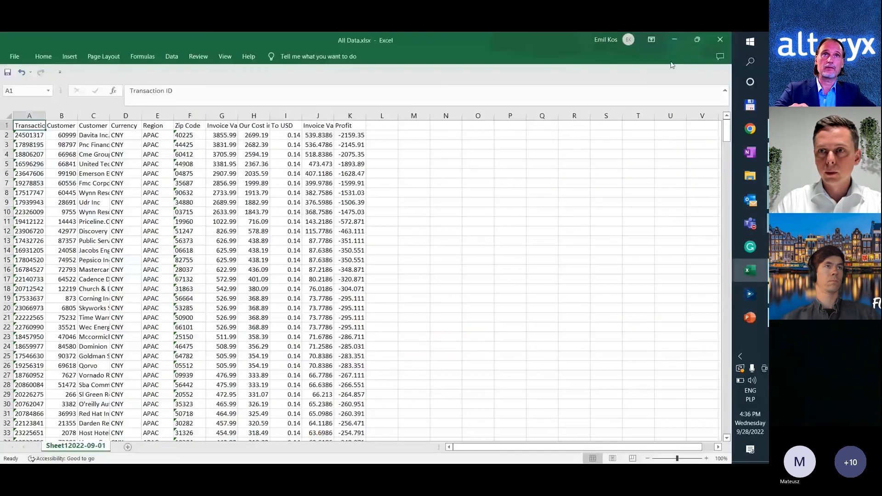
{"action": "left_click", "coordinate": [720, 39]}
{"action": "left_click", "coordinate": [719, 39]}
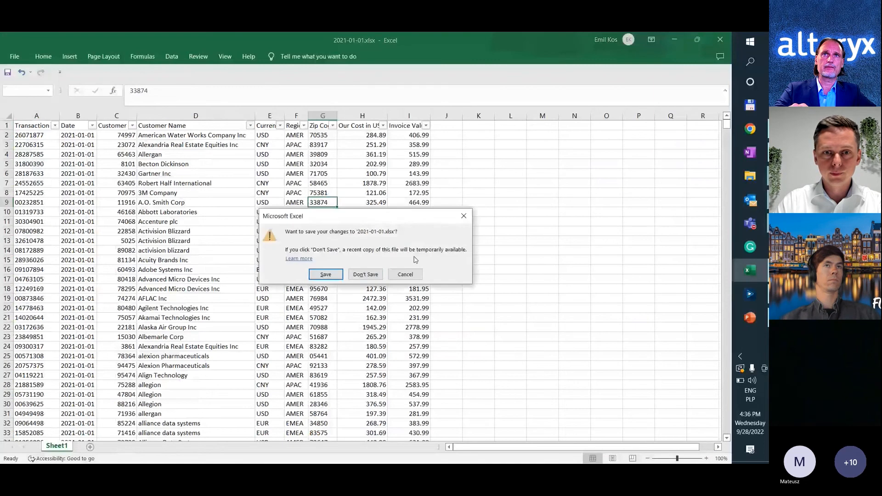
{"action": "left_click", "coordinate": [363, 274]}
{"action": "key", "text": "alt+Tab"}
{"action": "key", "text": "ctrl+r"}
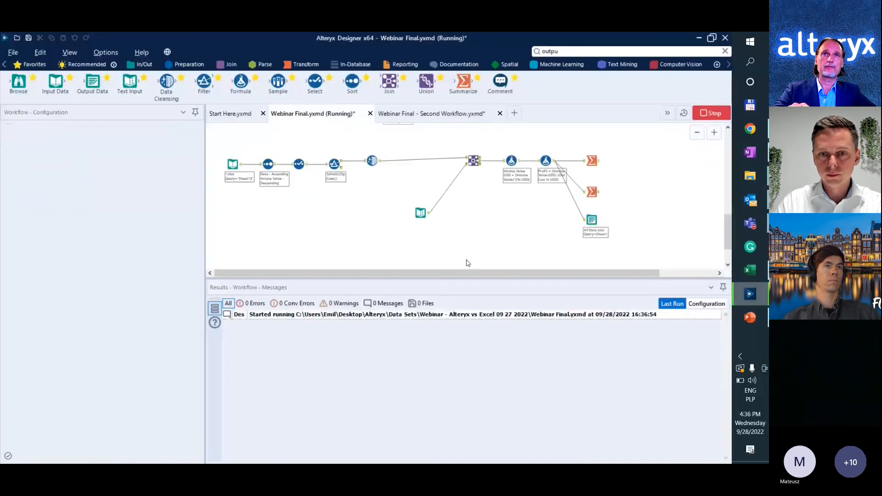
Open the rewritten All Data.xlsx in Excel to check the sheets named by date, and return to the Alteryx workflow.
{"action": "left_click", "coordinate": [591, 220]}
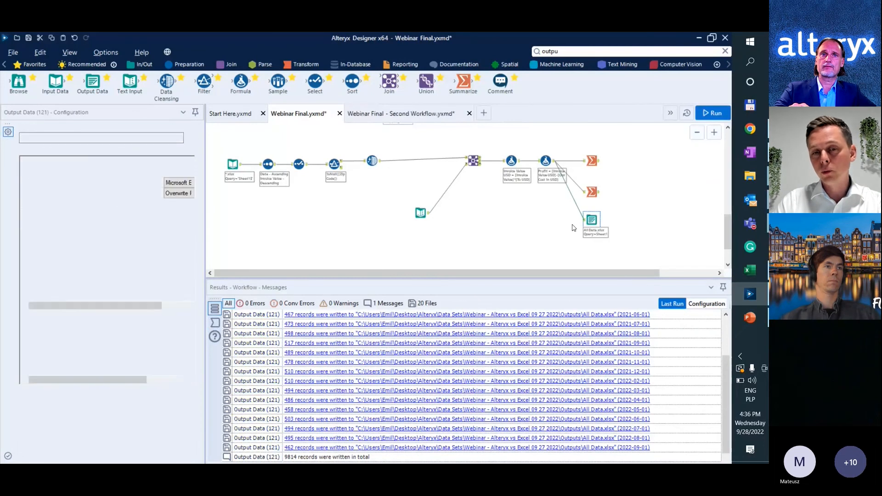
{"action": "left_click", "coordinate": [538, 235]}
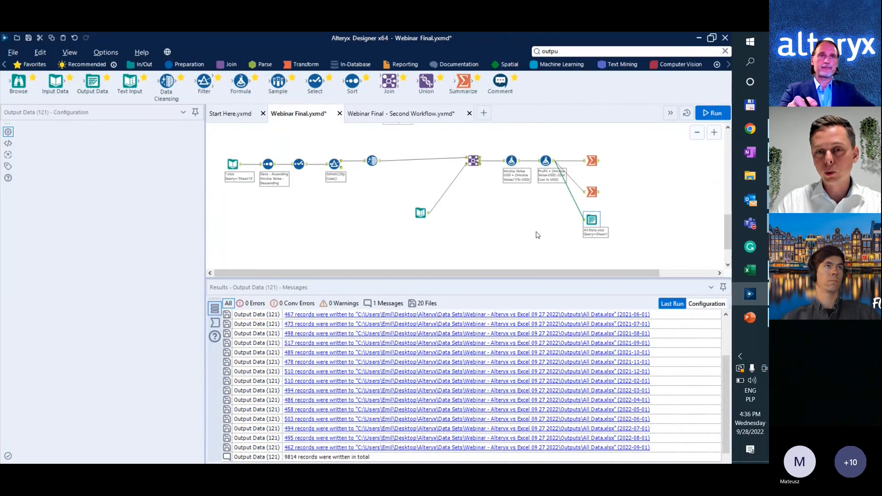
{"action": "key", "text": "alt+Tab"}
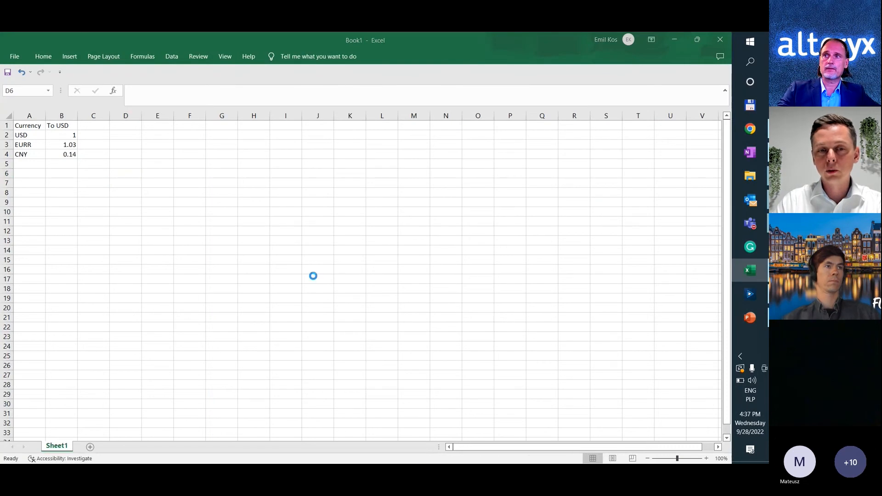
{"action": "key", "text": "alt+Tab"}
{"action": "key", "text": "alt+Tab"}
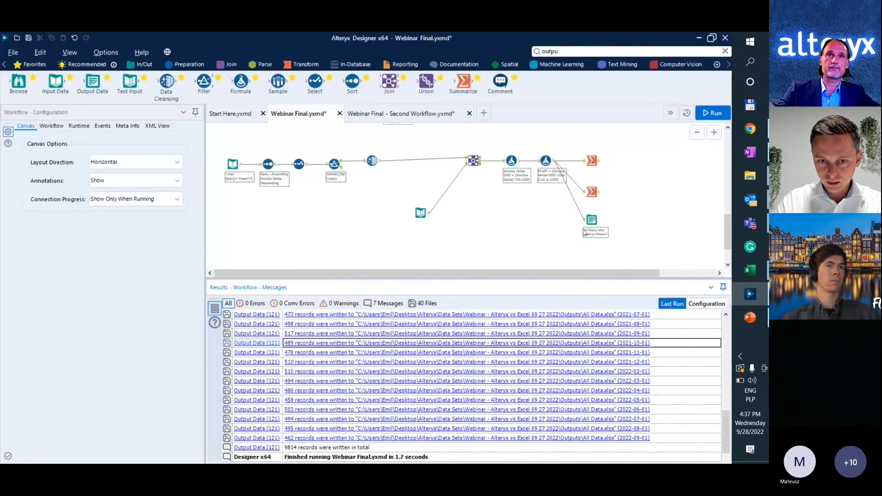
Open the Outputs folder of the Output Data tool's results, check the All Data.xlsx files there, and return to Alteryx.
{"action": "left_click", "coordinate": [592, 221]}
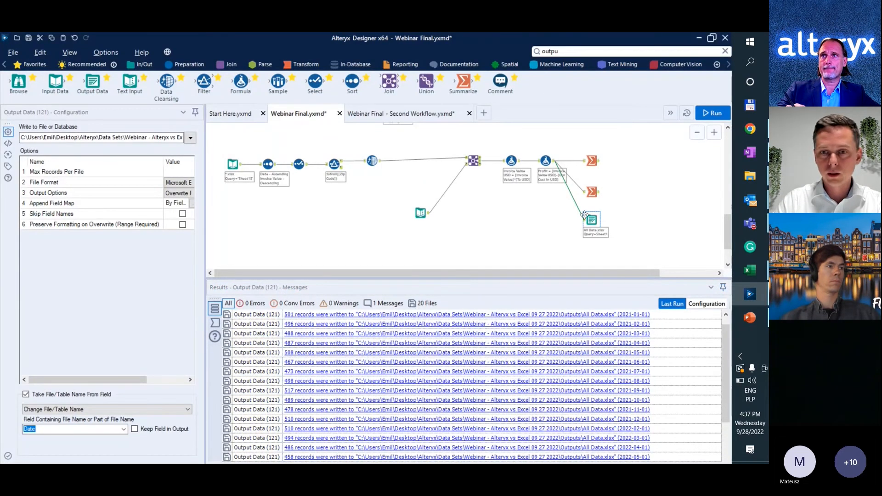
{"action": "right_click", "coordinate": [414, 360]}
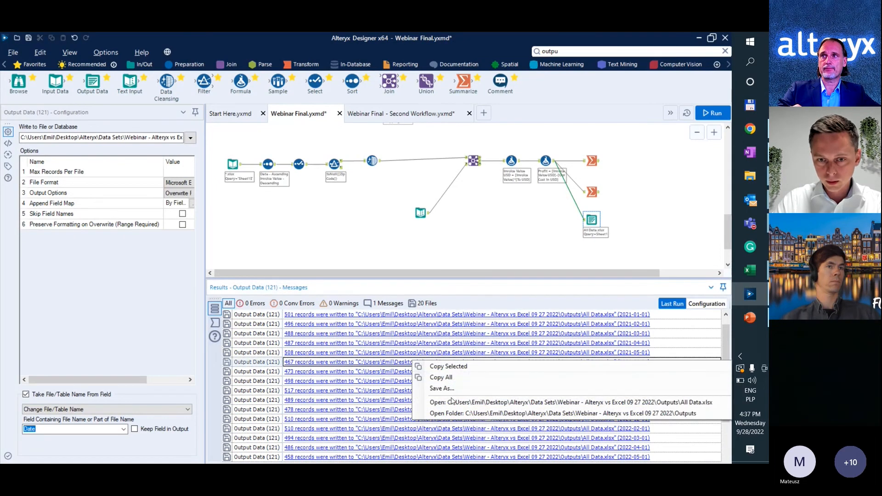
{"action": "left_click", "coordinate": [430, 328]}
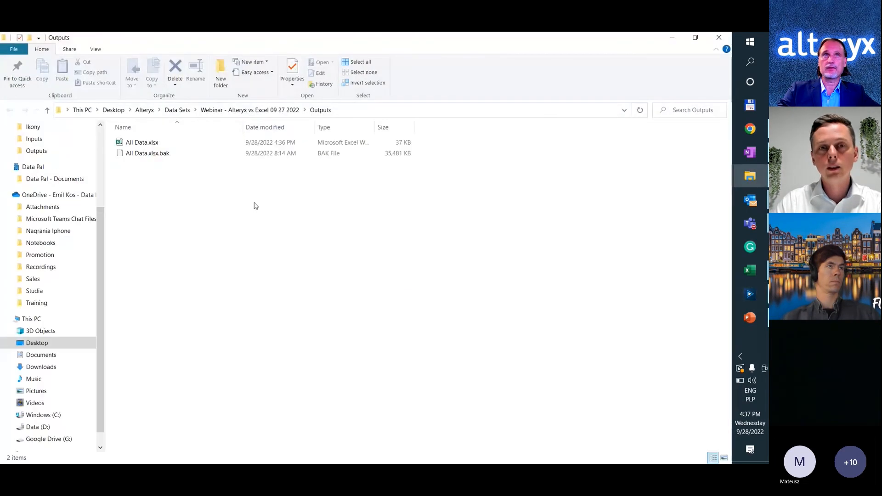
{"action": "left_click", "coordinate": [263, 111]}
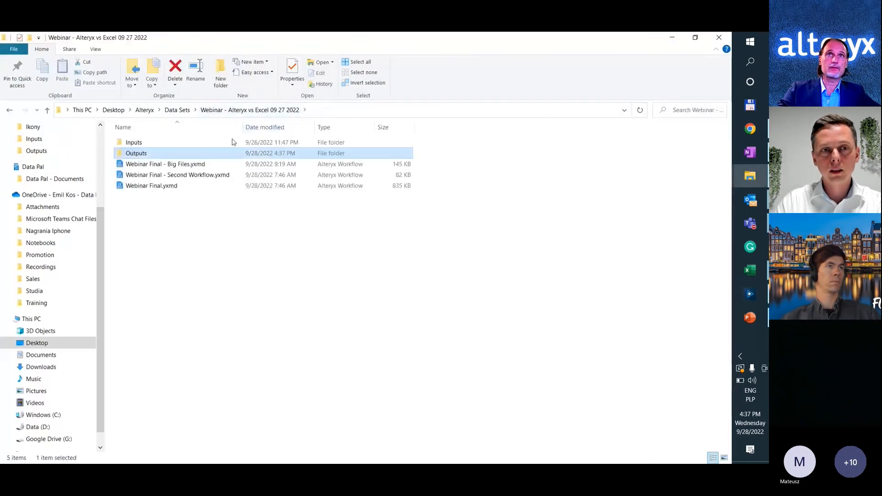
{"action": "double_click", "coordinate": [167, 153]}
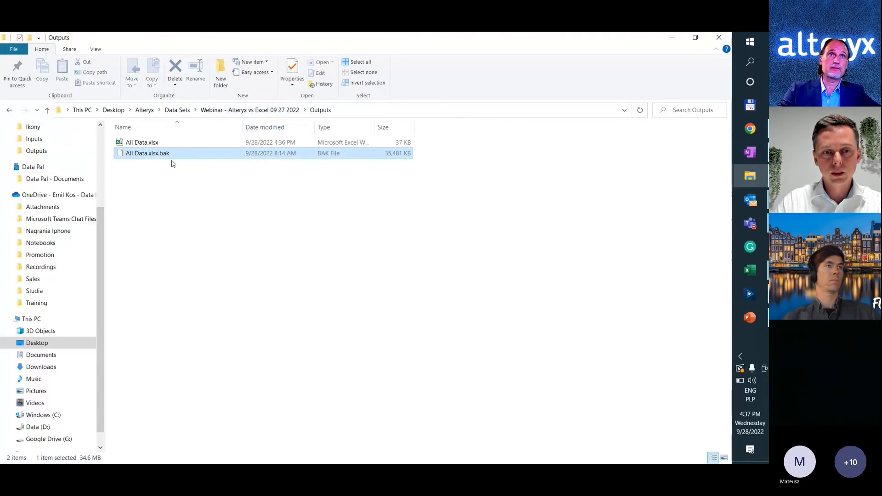
{"action": "key", "text": "alt+Tab"}
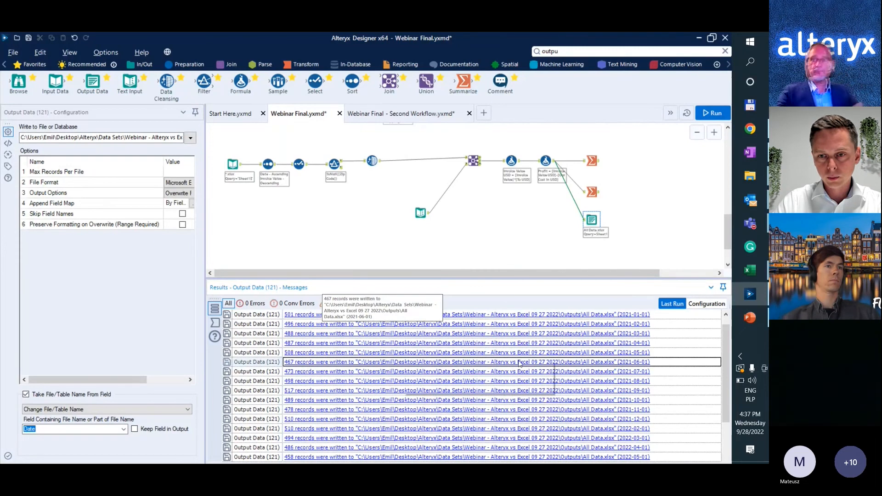
{"action": "left_click", "coordinate": [579, 367]}
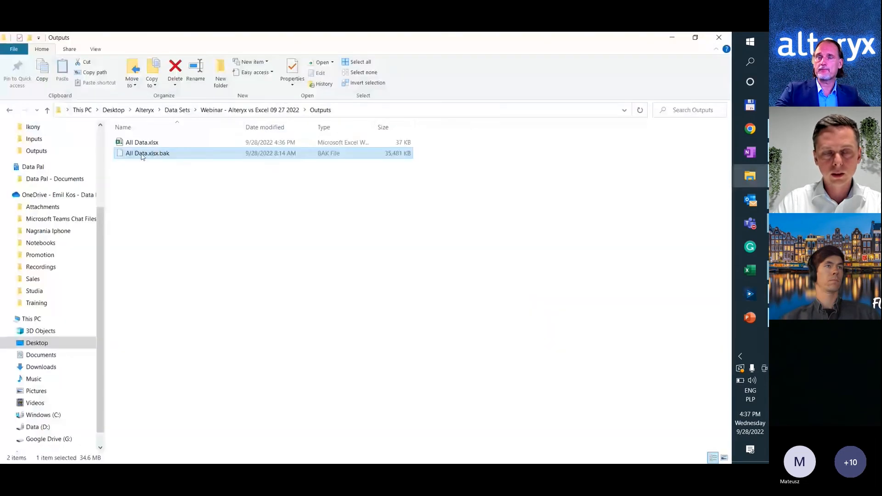
{"action": "key", "text": "alt+Tab"}
Set the Output Data tool's output option to Overwrite Sheet and run the workflow.
{"action": "left_click", "coordinate": [592, 192]}
{"action": "left_click", "coordinate": [591, 220]}
{"action": "left_click", "coordinate": [179, 193]}
{"action": "left_click", "coordinate": [178, 193]}
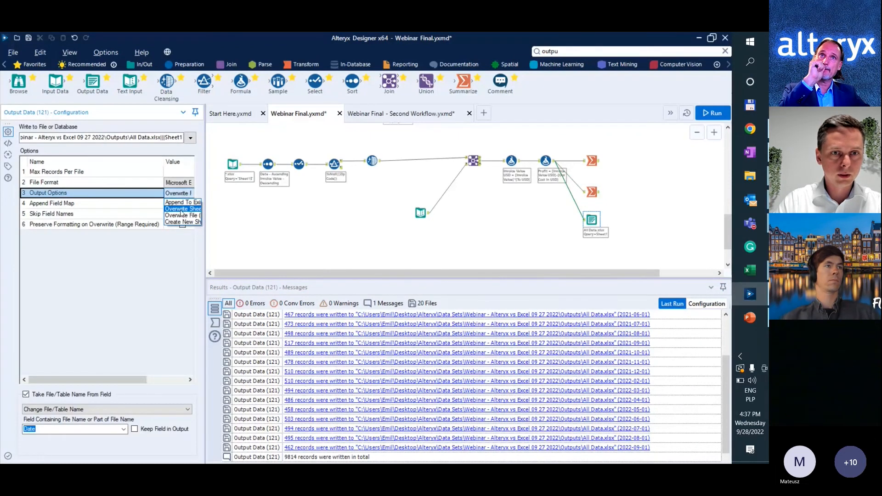
{"action": "left_click", "coordinate": [181, 209]}
{"action": "left_click", "coordinate": [325, 245]}
{"action": "key", "text": "ctrl+r"}
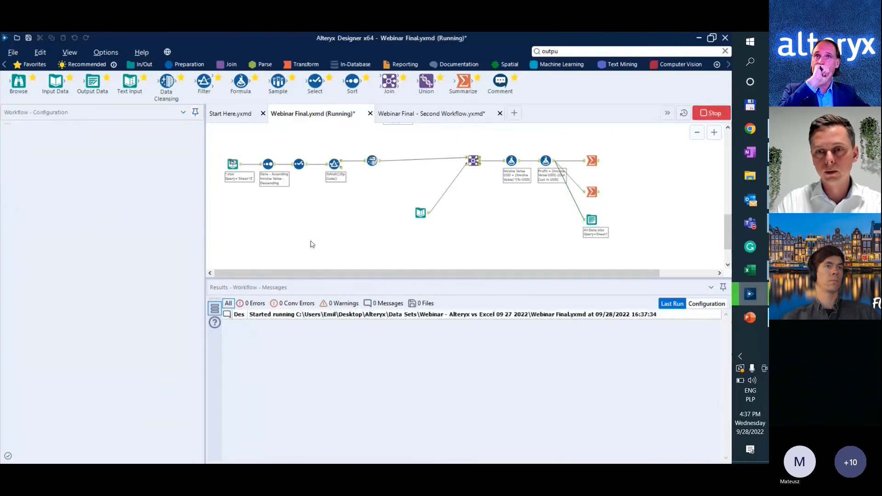
Close the All Data.xlsx workbook in Excel, and rerun the workflow in Alteryx.
{"action": "key", "text": "alt+Tab"}
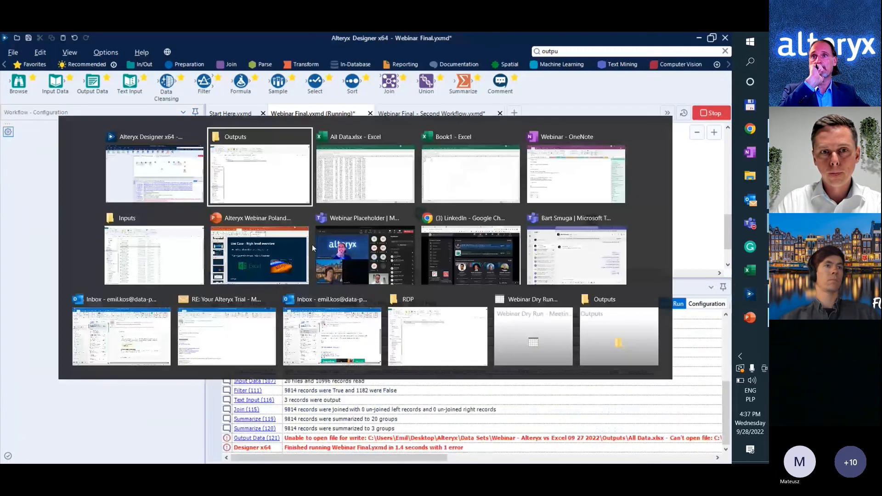
{"action": "key", "text": "alt+Tab"}
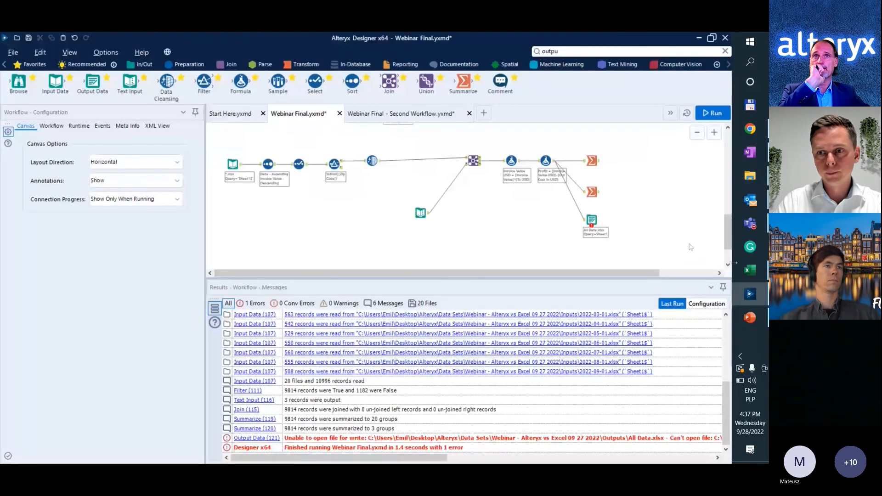
{"action": "left_click", "coordinate": [746, 267]}
{"action": "left_click", "coordinate": [704, 297]}
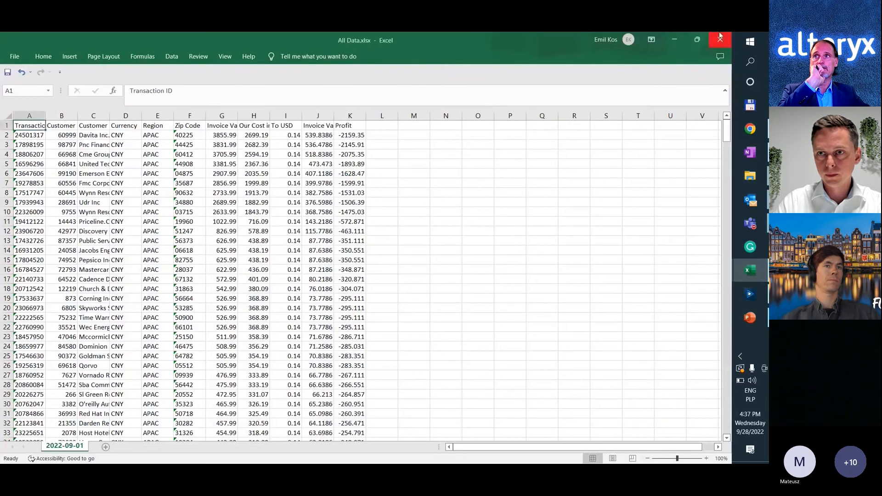
{"action": "left_click", "coordinate": [720, 35]}
{"action": "key", "text": "alt+Tab"}
{"action": "key", "text": "ctrl+r"}
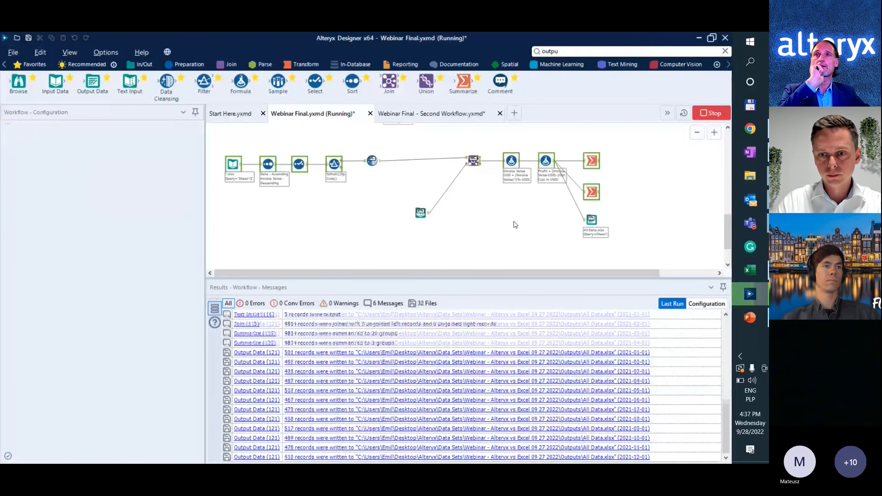
Switch to the Outputs folder in File Explorer and open the rewritten All Data.xlsx in Excel.
{"action": "key", "text": "alt+Tab"}
{"action": "key", "text": "alt+Tab"}
{"action": "key", "text": "Tab"}
{"action": "double_click", "coordinate": [138, 143]}
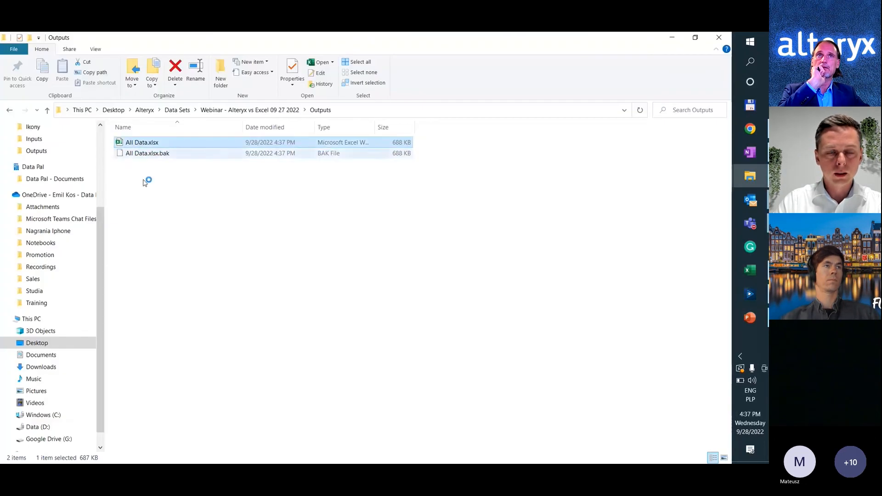
{"action": "left_click", "coordinate": [143, 230]}
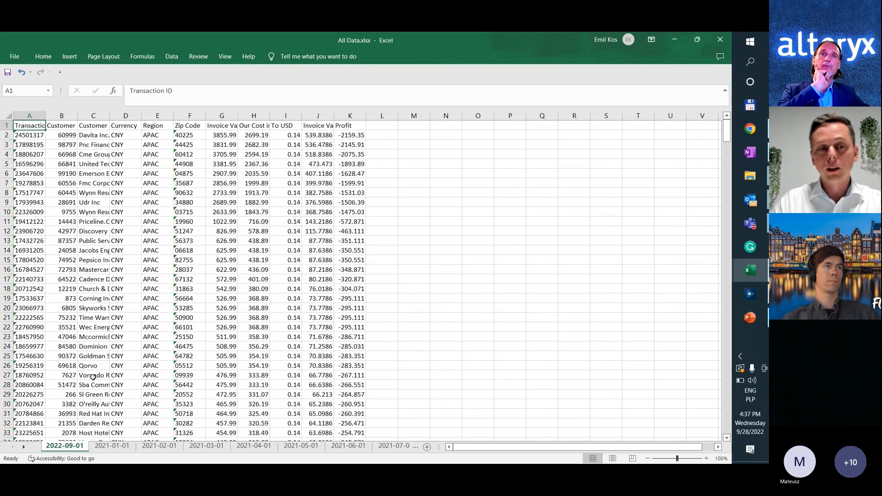
Look through the date-named sheets of All Data.xlsx from 2021-01-01 to 2021-09-01, and close the workbook.
{"action": "left_click", "coordinate": [112, 446]}
{"action": "left_click", "coordinate": [152, 447]}
{"action": "left_click", "coordinate": [219, 447]}
{"action": "left_click", "coordinate": [254, 446]}
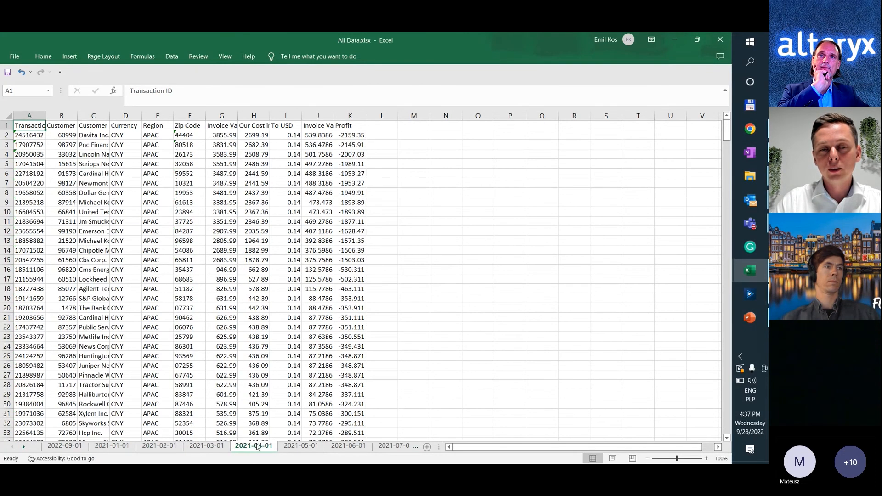
{"action": "left_click", "coordinate": [304, 447]}
{"action": "left_click", "coordinate": [349, 447]}
{"action": "left_click", "coordinate": [349, 447]}
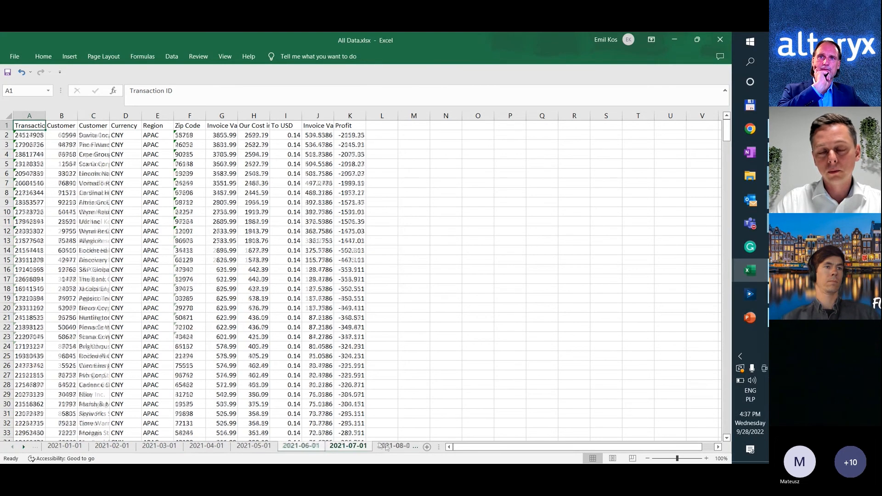
{"action": "left_click", "coordinate": [396, 448]}
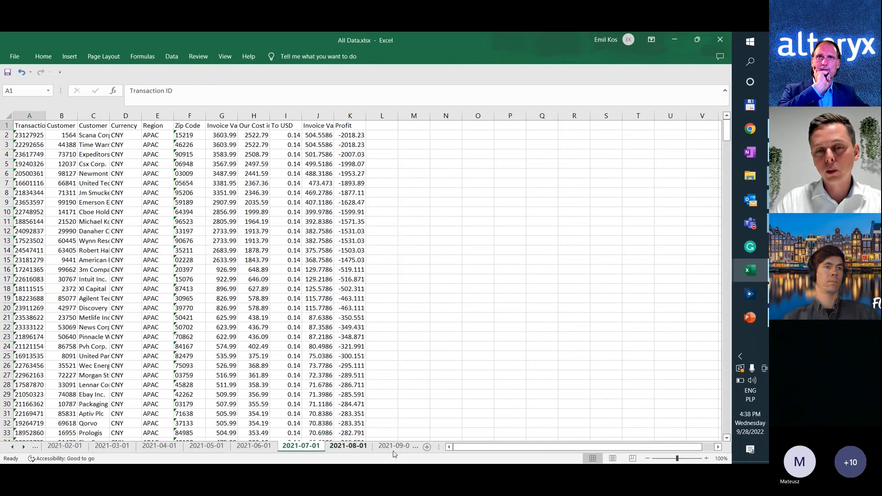
{"action": "left_click", "coordinate": [397, 446]}
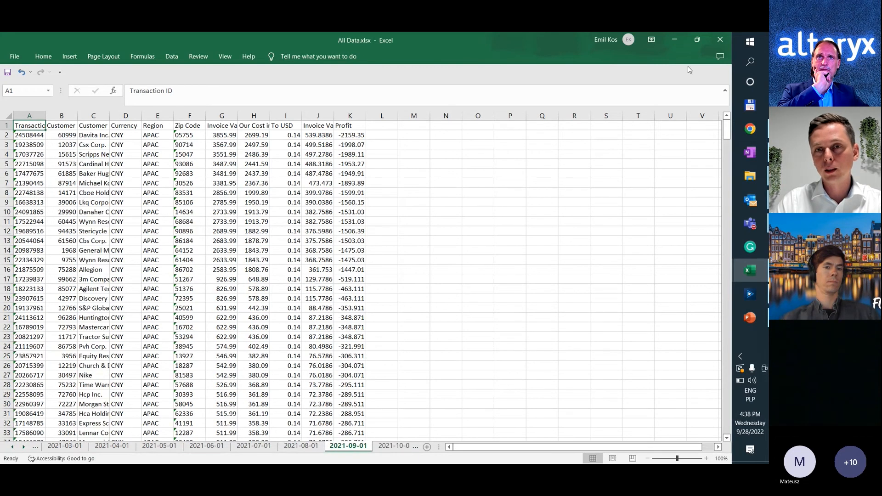
{"action": "left_click", "coordinate": [715, 40]}
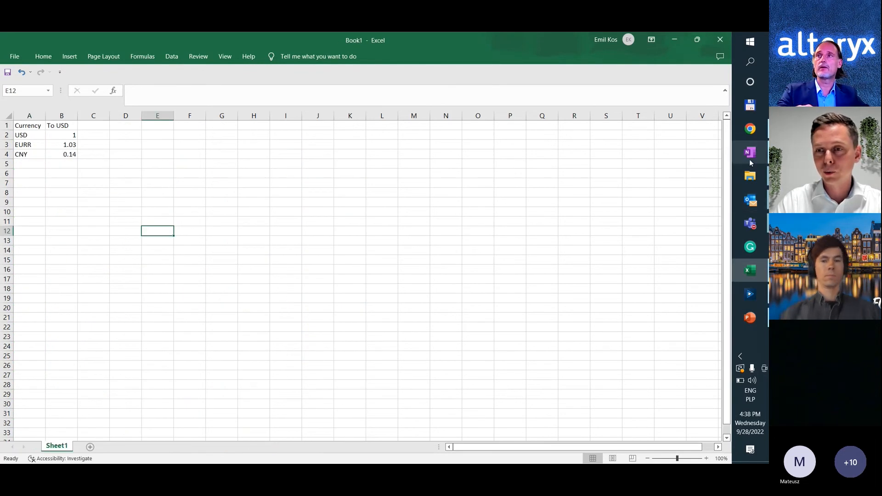
Return to Alteryx, run Webinar Final - Second Workflow, and examine the Outlook 365 Input's source and data settings and the Dynamic Input tool.
{"action": "left_click", "coordinate": [749, 295]}
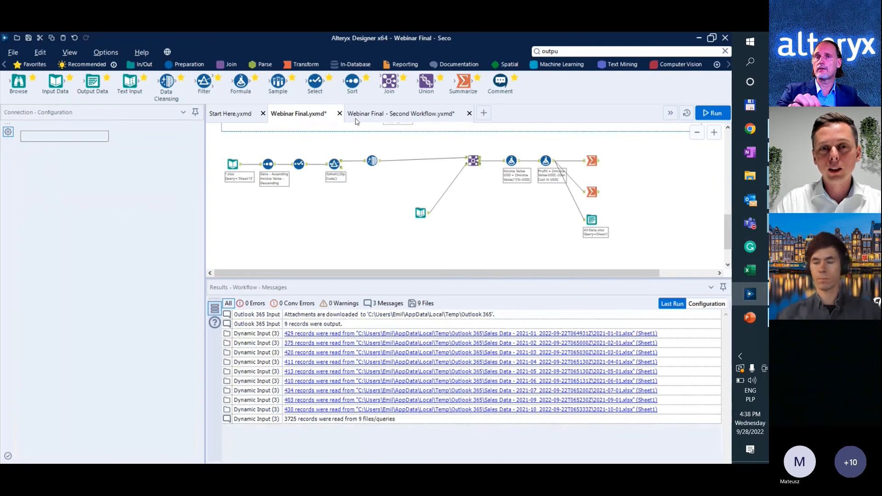
{"action": "left_click", "coordinate": [281, 228]}
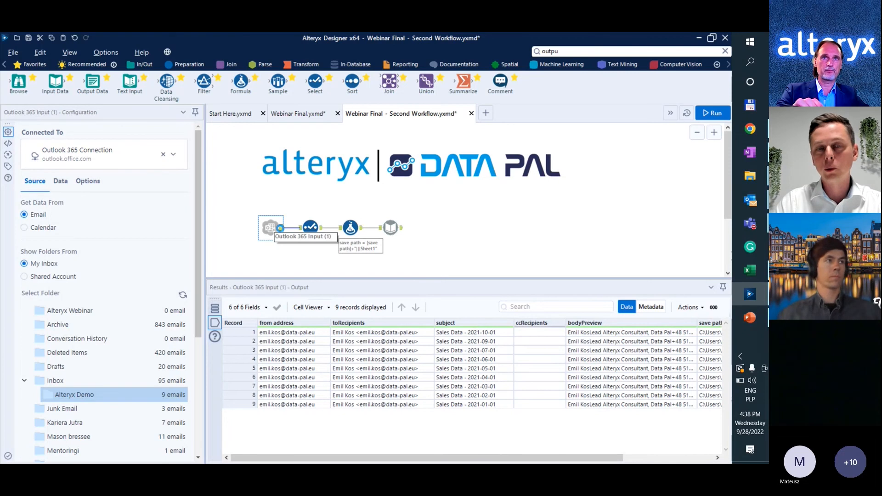
{"action": "key", "text": "ctrl+r"}
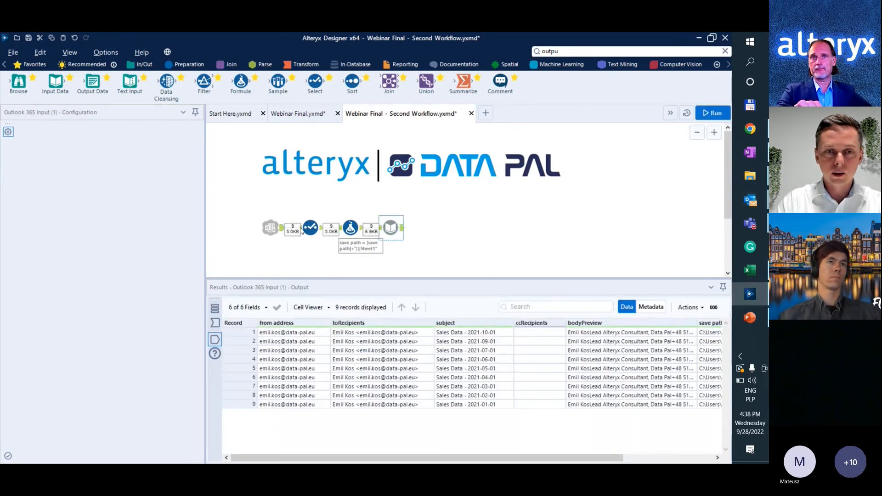
{"action": "left_click", "coordinate": [260, 230]}
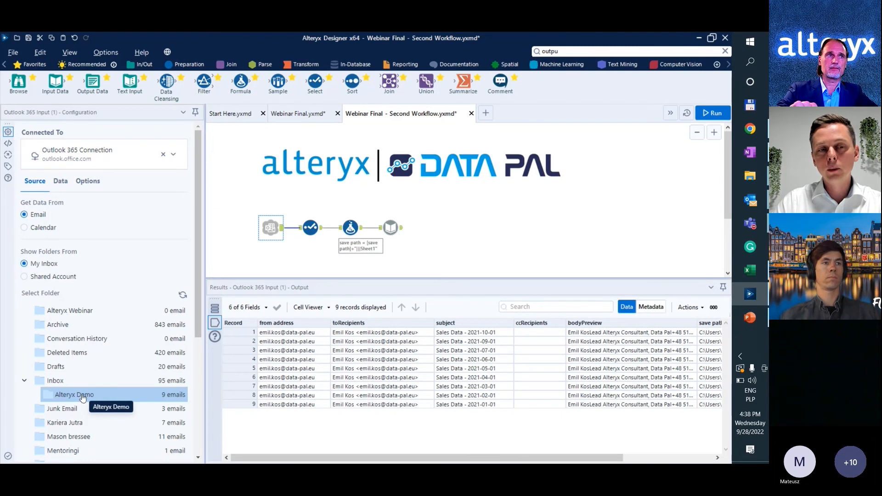
{"action": "left_click", "coordinate": [60, 182]}
{"action": "left_click", "coordinate": [393, 228]}
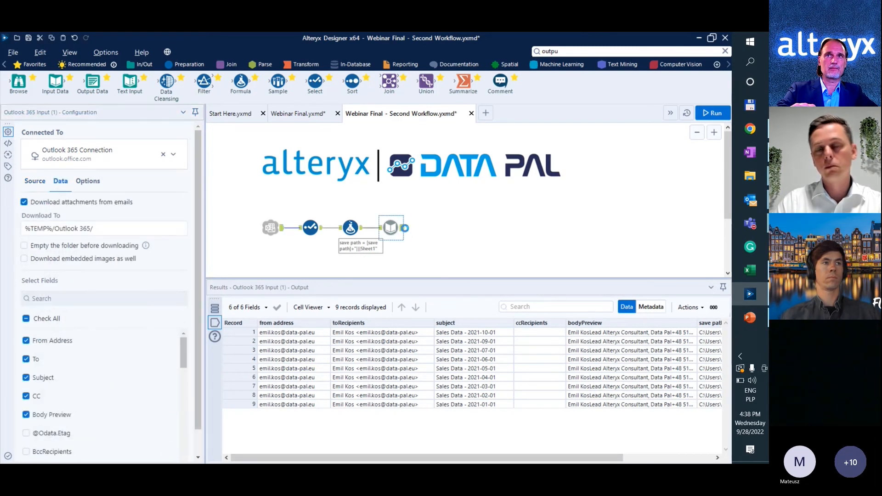
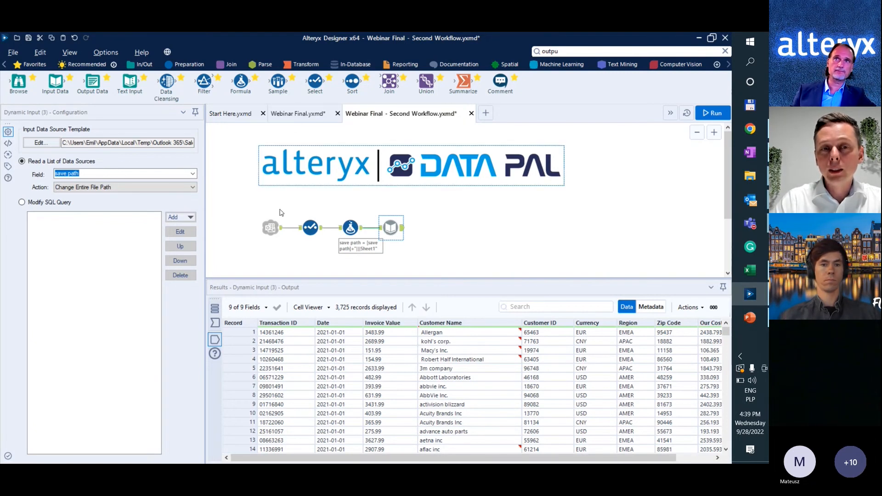
In the Webinar Final workflow, search the tools for "tab" and connect an Output Tableau Workbook tool after the Profit Formula tool.
{"action": "left_click", "coordinate": [301, 121]}
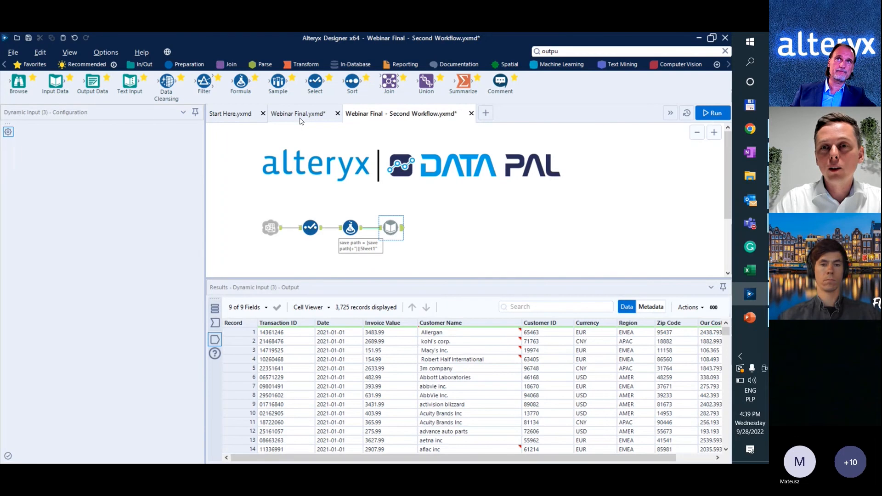
{"action": "left_click", "coordinate": [607, 51]}
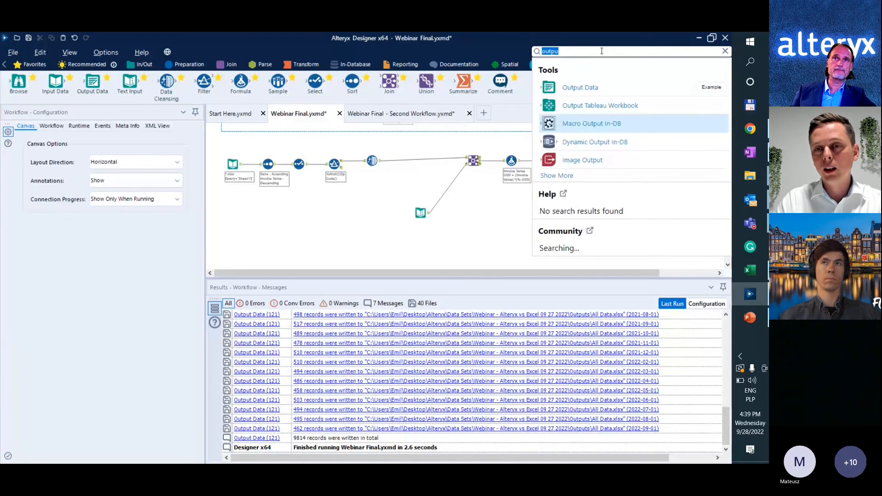
{"action": "type", "text": "tab"}
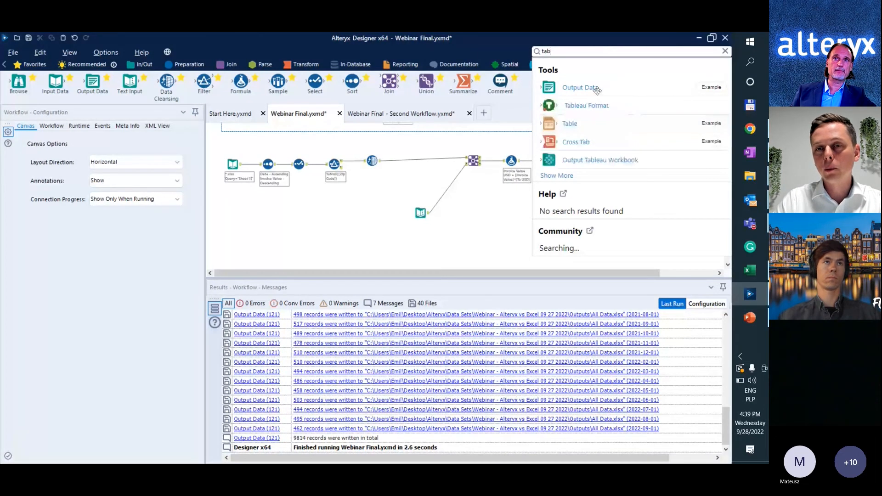
{"action": "left_click_drag", "start_coordinate": [597, 90], "coordinate": [591, 136]}
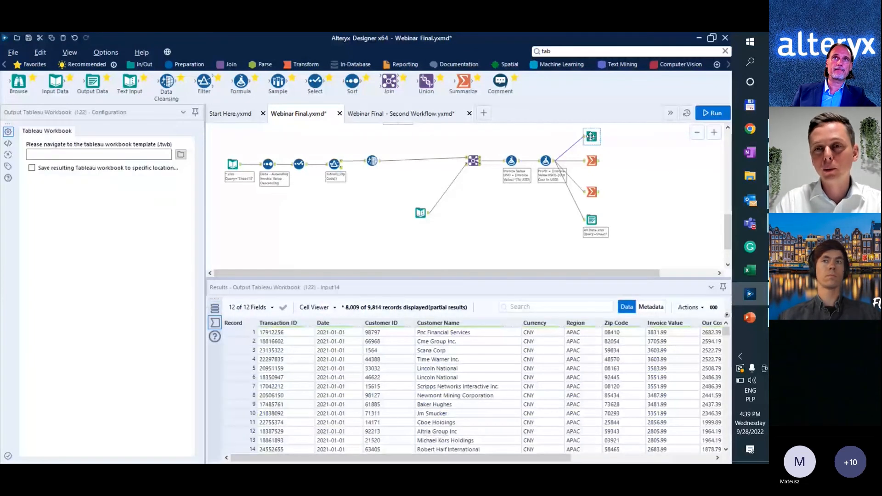